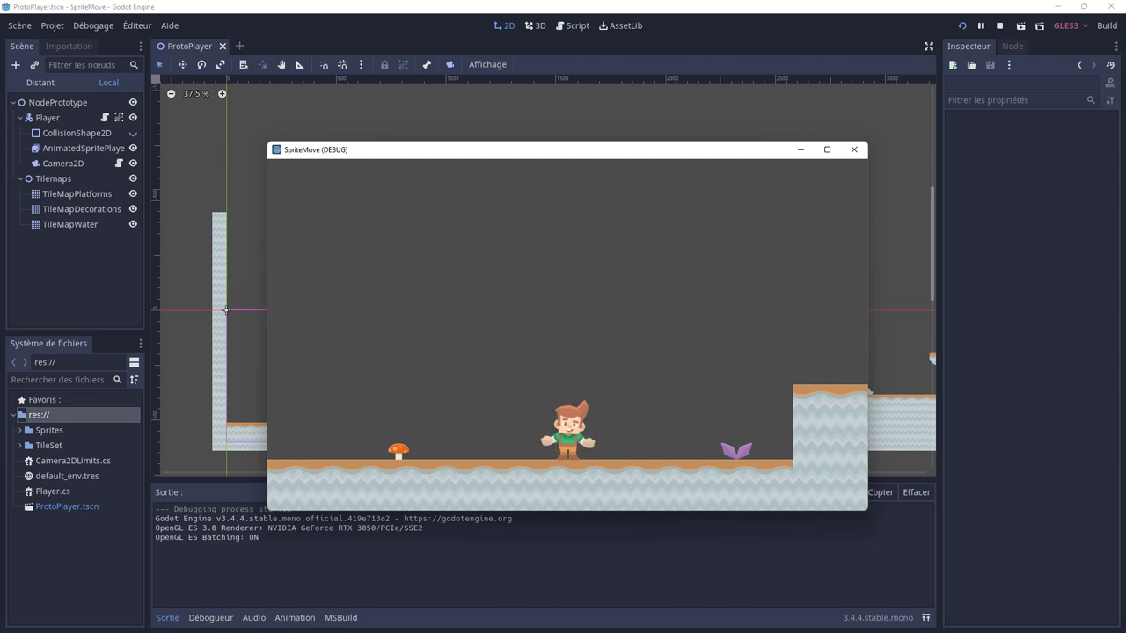
Walk and jump the character right across the level platforms, then close the game window.
{"action": "key", "text": "Left"}
{"action": "key", "text": "Right"}
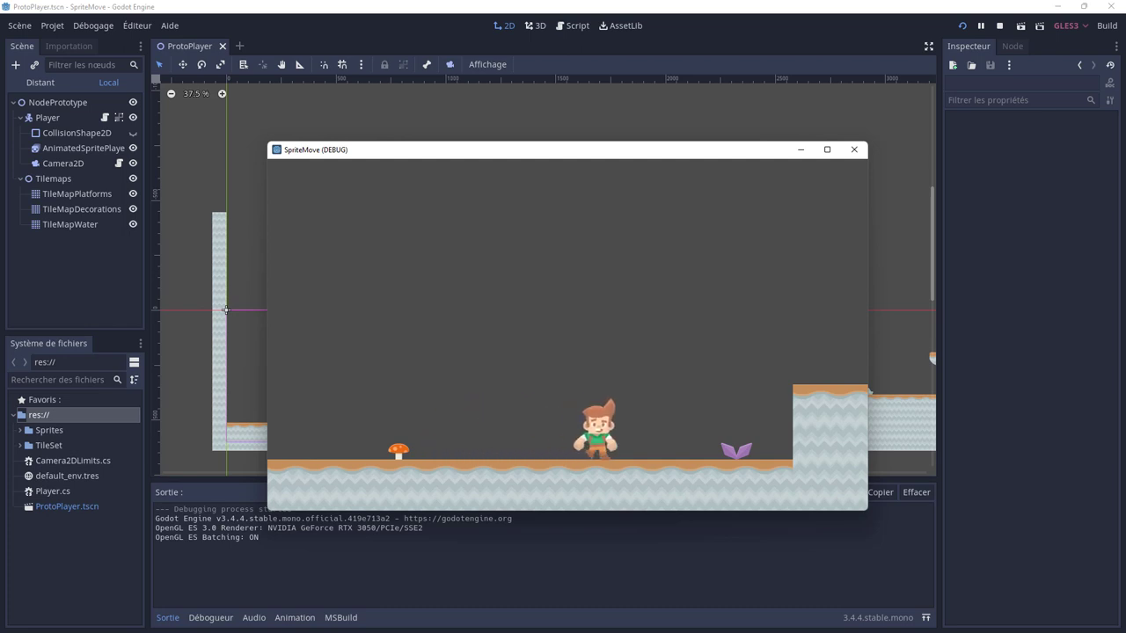
{"action": "key", "text": "space"}
{"action": "key", "text": "Right"}
{"action": "key", "text": "space"}
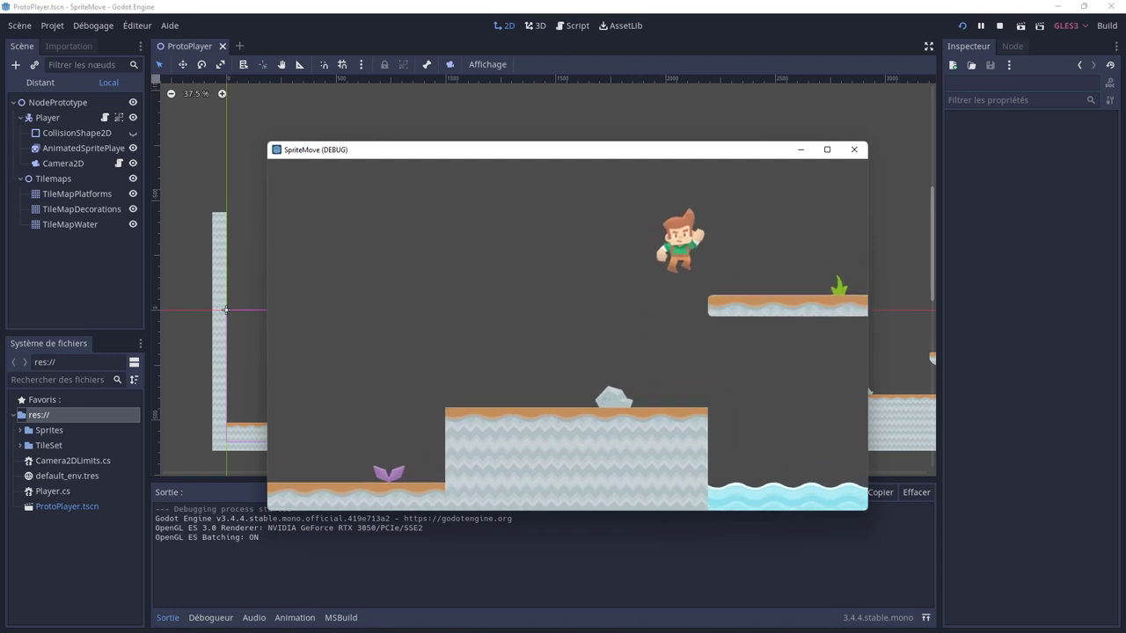
{"action": "key", "text": "space"}
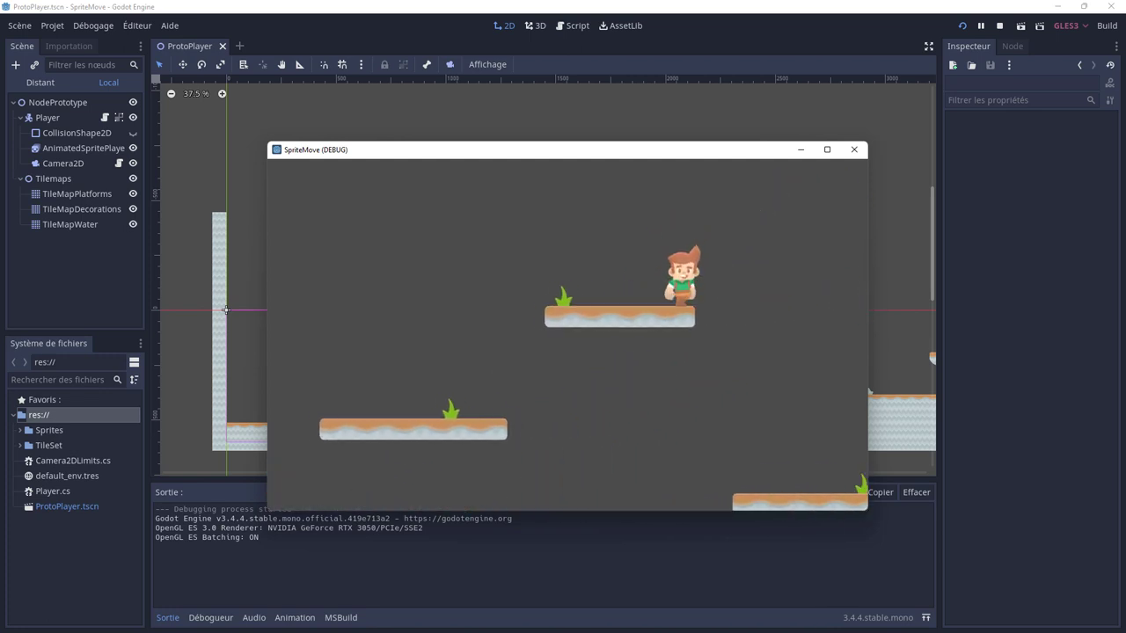
{"action": "key", "text": "space"}
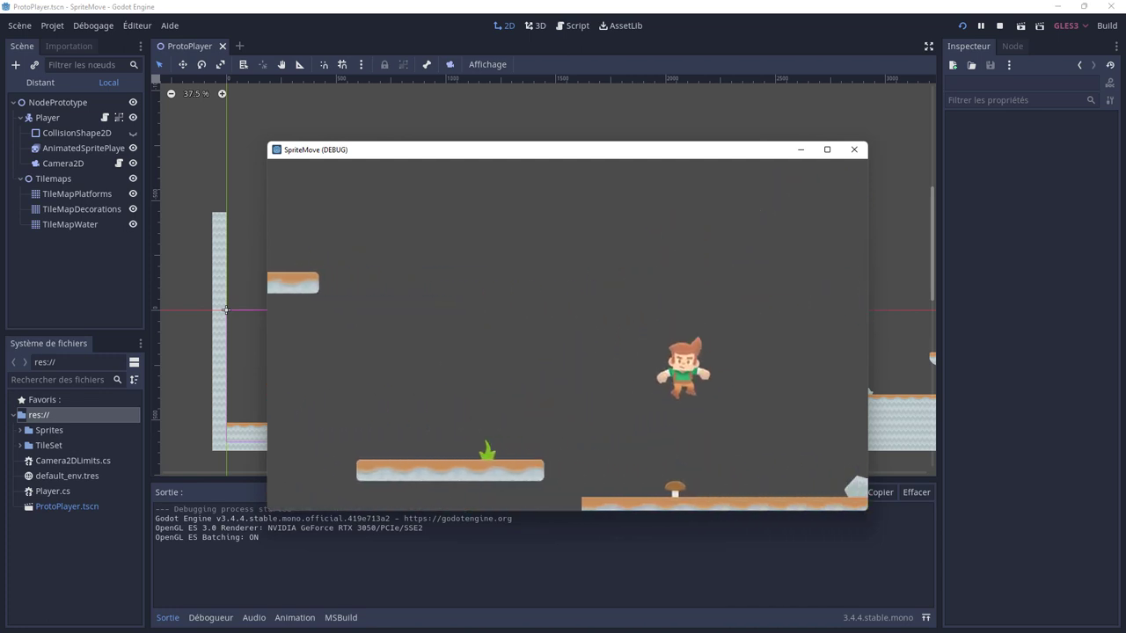
{"action": "key", "text": "Right"}
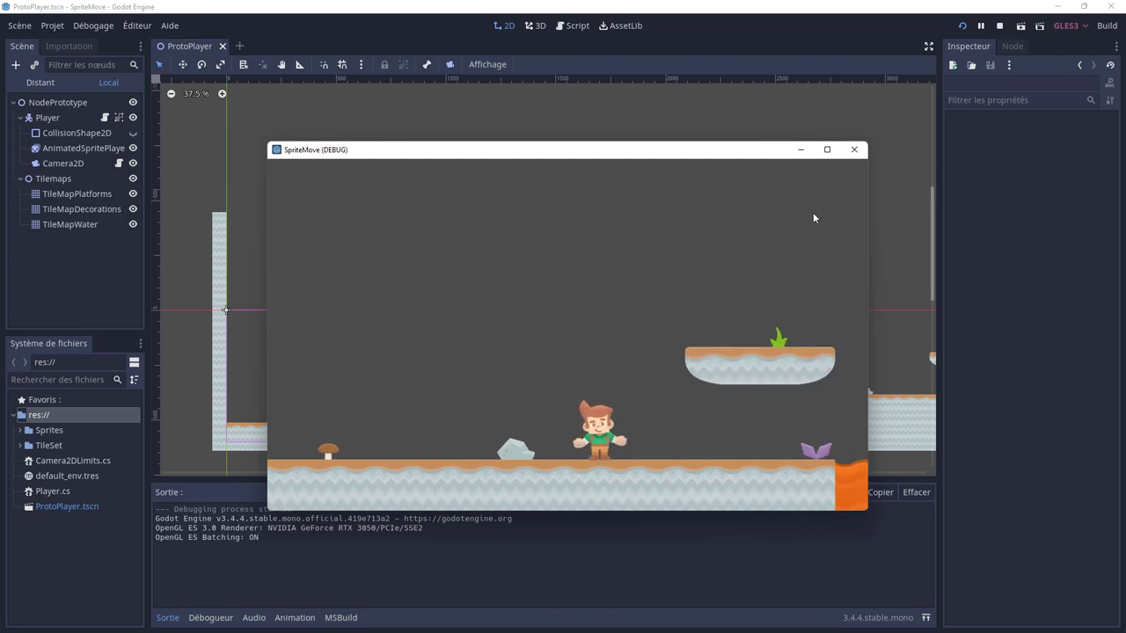
{"action": "left_click", "coordinate": [852, 154]}
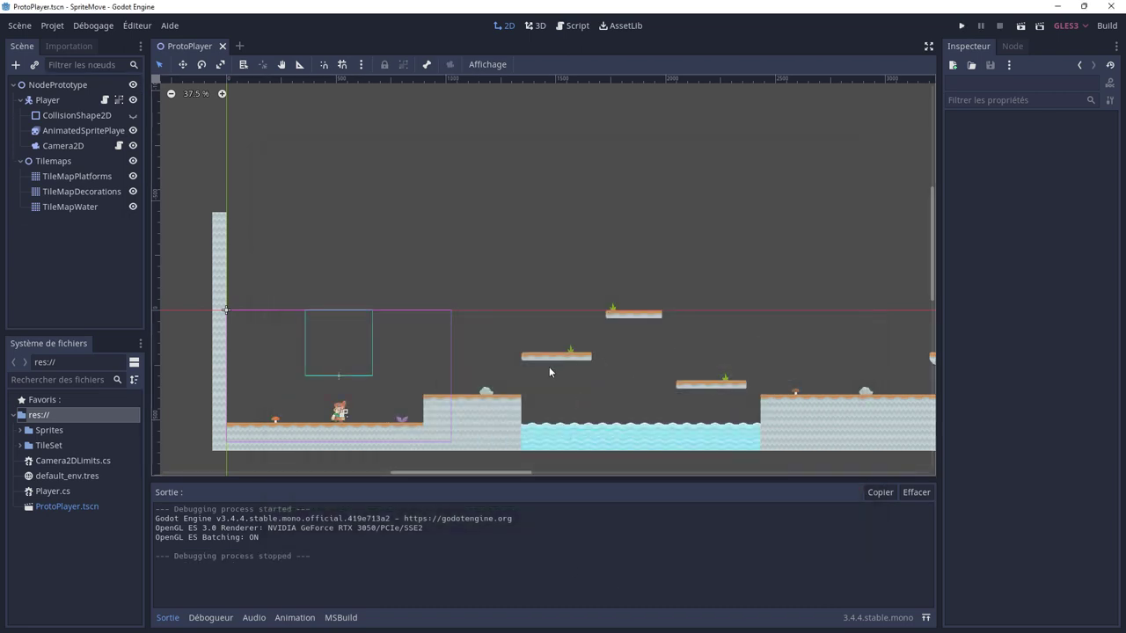
Zoom and pan the 2D viewport to frame the level.
{"action": "scroll", "coordinate": [474, 387], "scroll_direction": "up", "scroll_amount": 3}
{"action": "scroll", "coordinate": [391, 393], "scroll_direction": "down", "scroll_amount": 1}
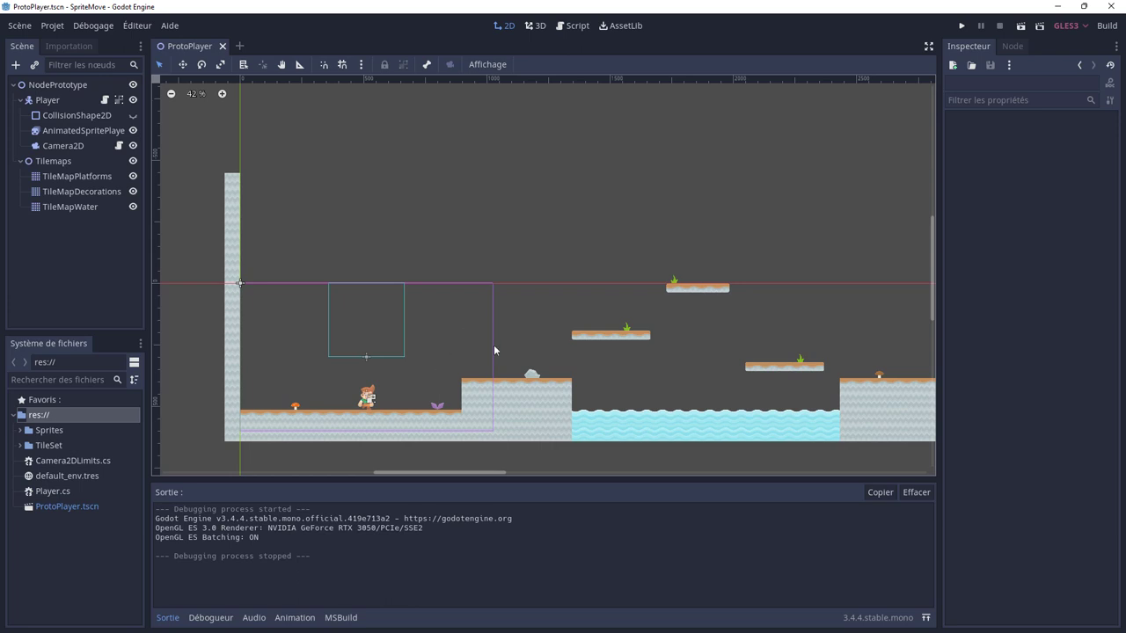
{"action": "scroll", "coordinate": [491, 344], "scroll_direction": "up", "scroll_amount": 1}
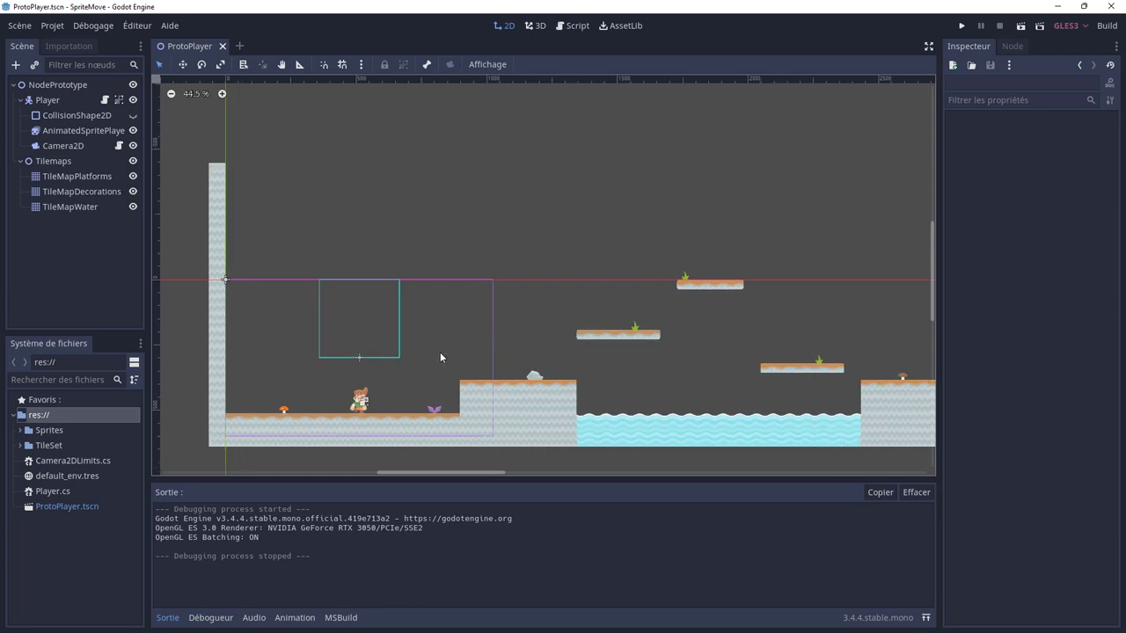
{"action": "middle_click_drag", "start_coordinate": [439, 352], "coordinate": [476, 345]}
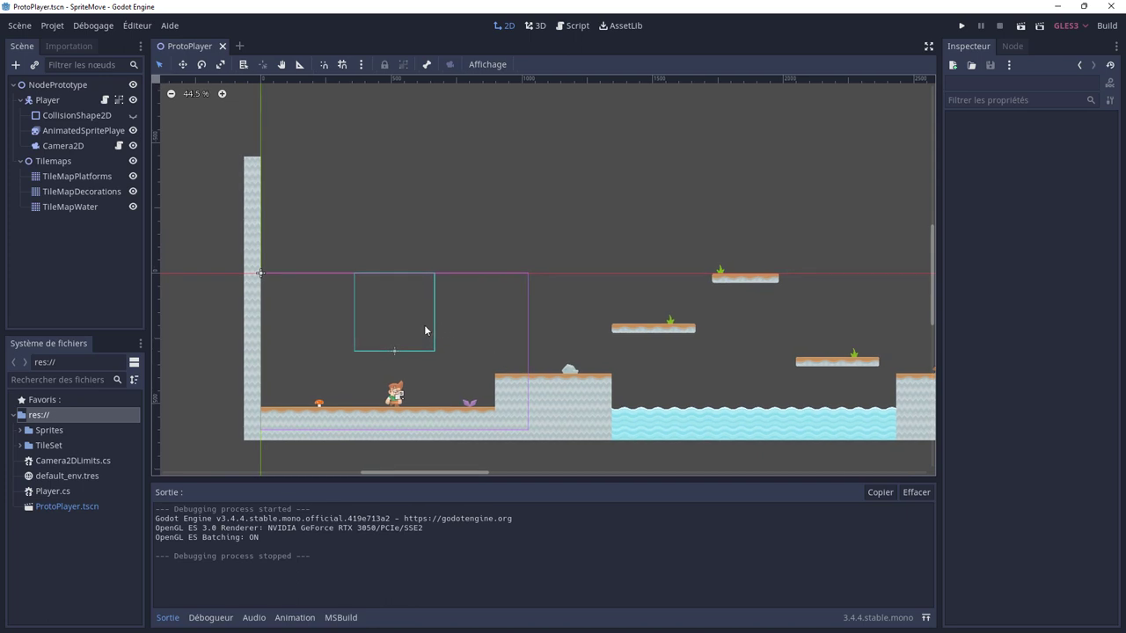
Create a new folder named 'Parallax' inside Sprites and select it.
{"action": "left_click", "coordinate": [20, 430]}
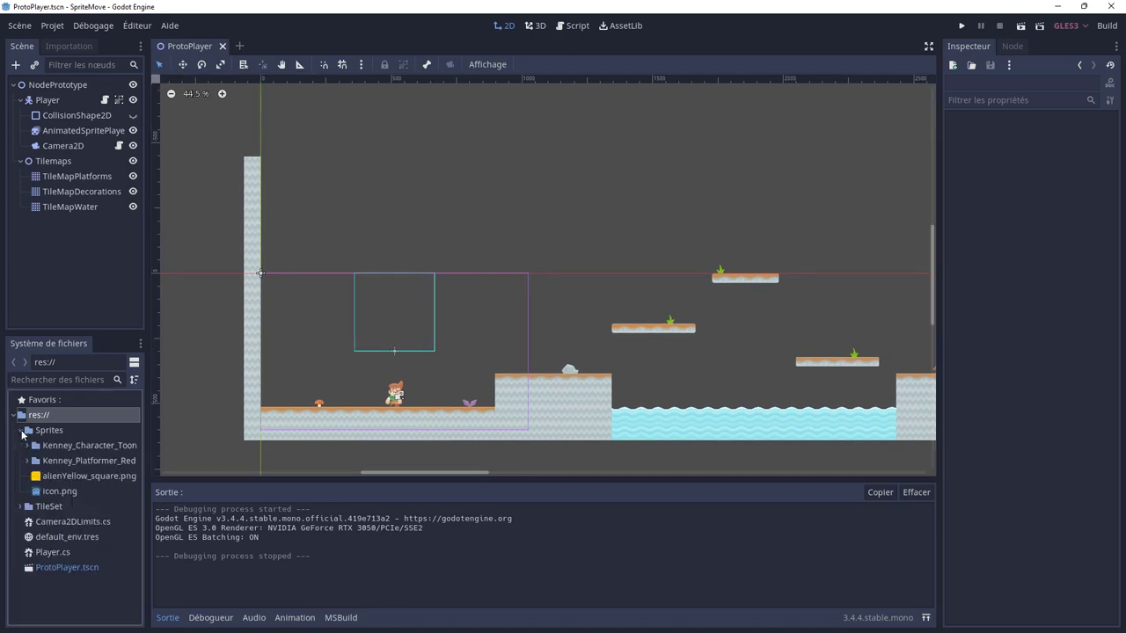
{"action": "right_click", "coordinate": [51, 431]}
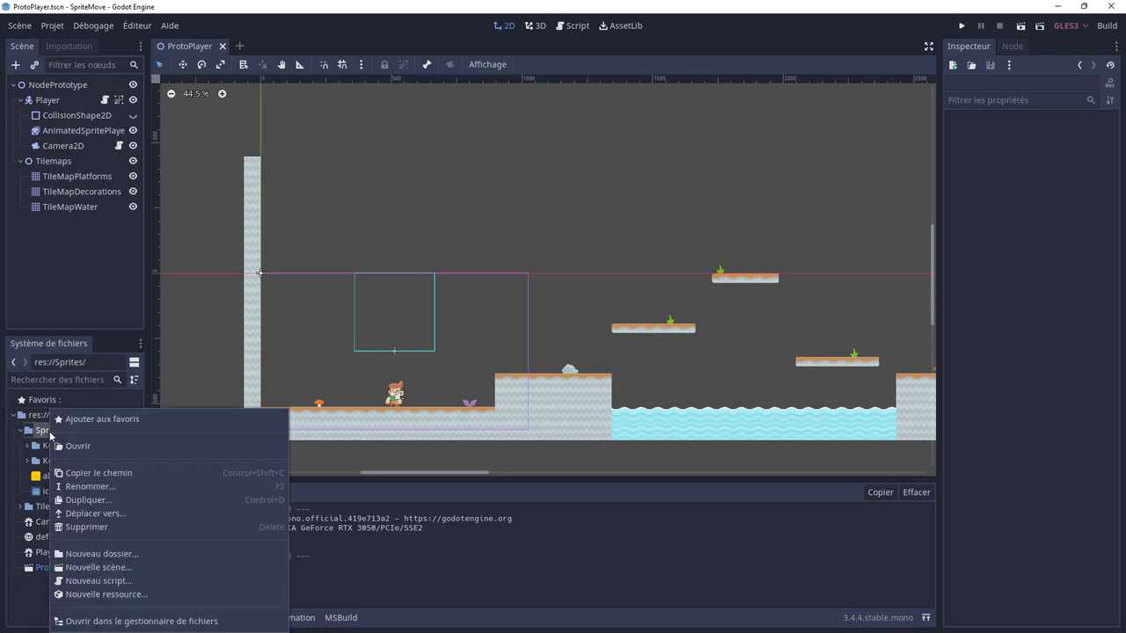
{"action": "left_click", "coordinate": [127, 554]}
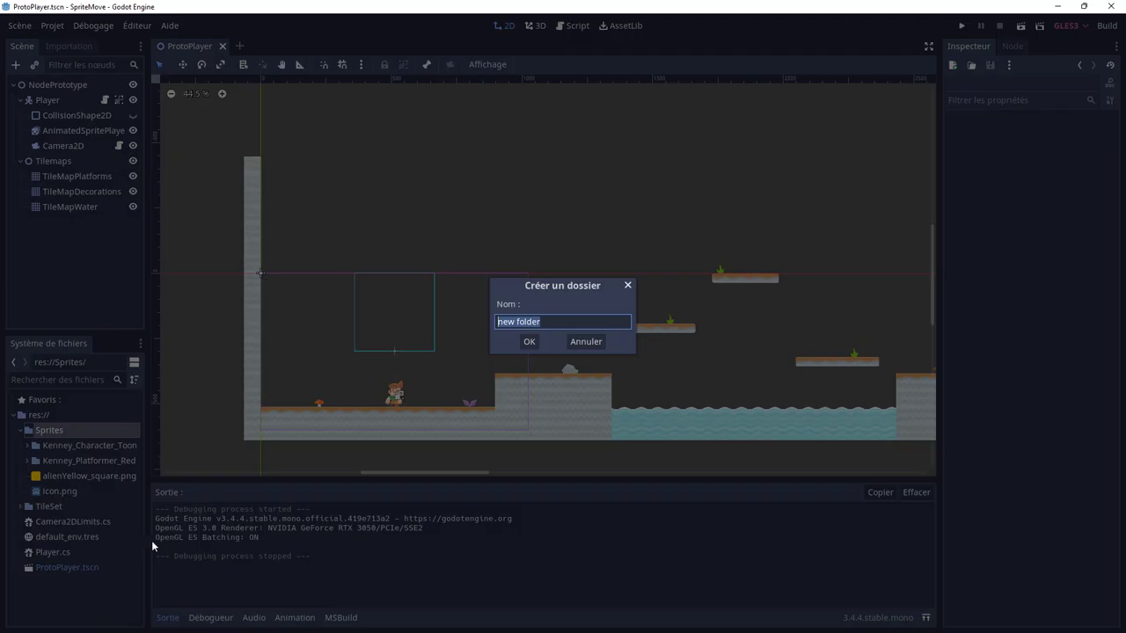
{"action": "type", "text": "Para"}
{"action": "type", "text": "llax"}
{"action": "key", "text": "Return"}
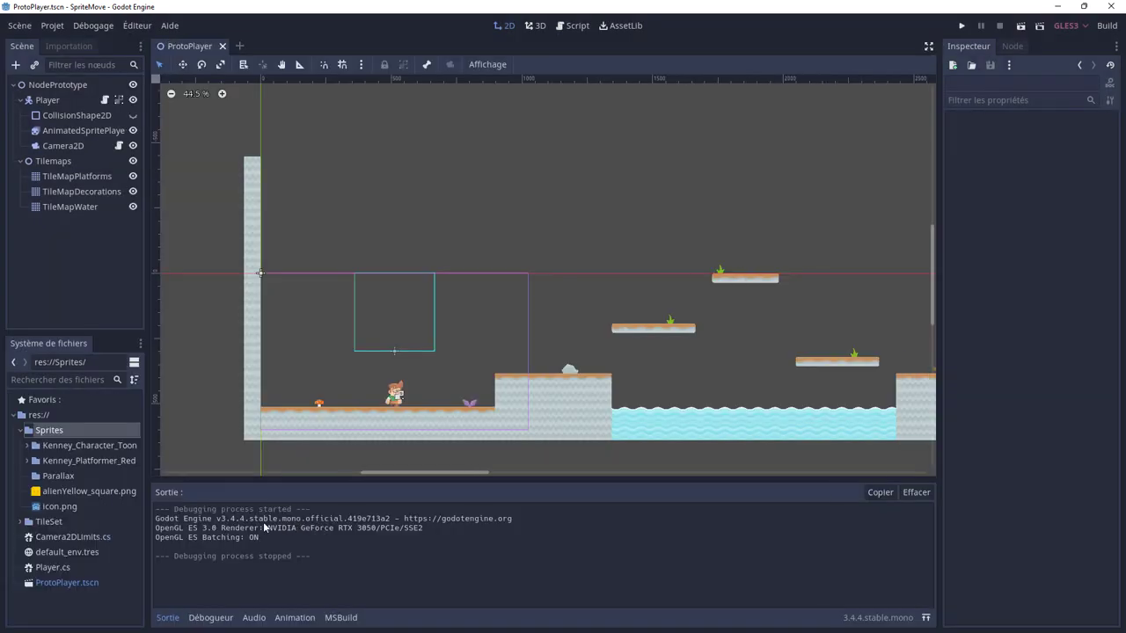
{"action": "left_click", "coordinate": [54, 476]}
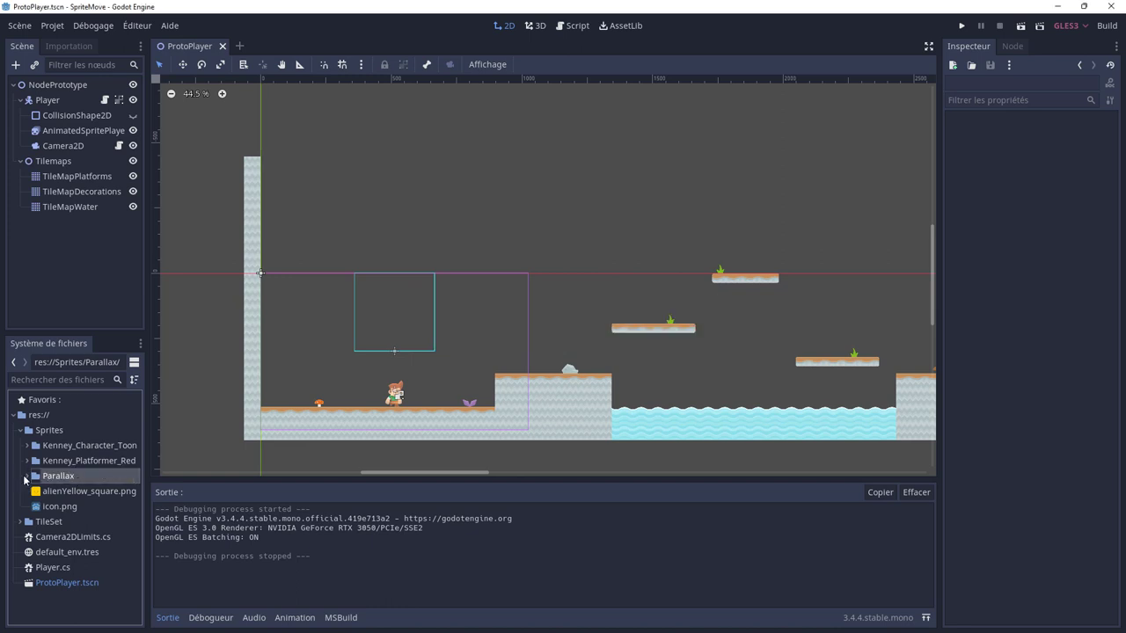
Preview the layer07_Sky, layer06_Rocks and layer05_Hills textures in Parallax, then collapse Tilemaps.
{"action": "left_click", "coordinate": [25, 477]}
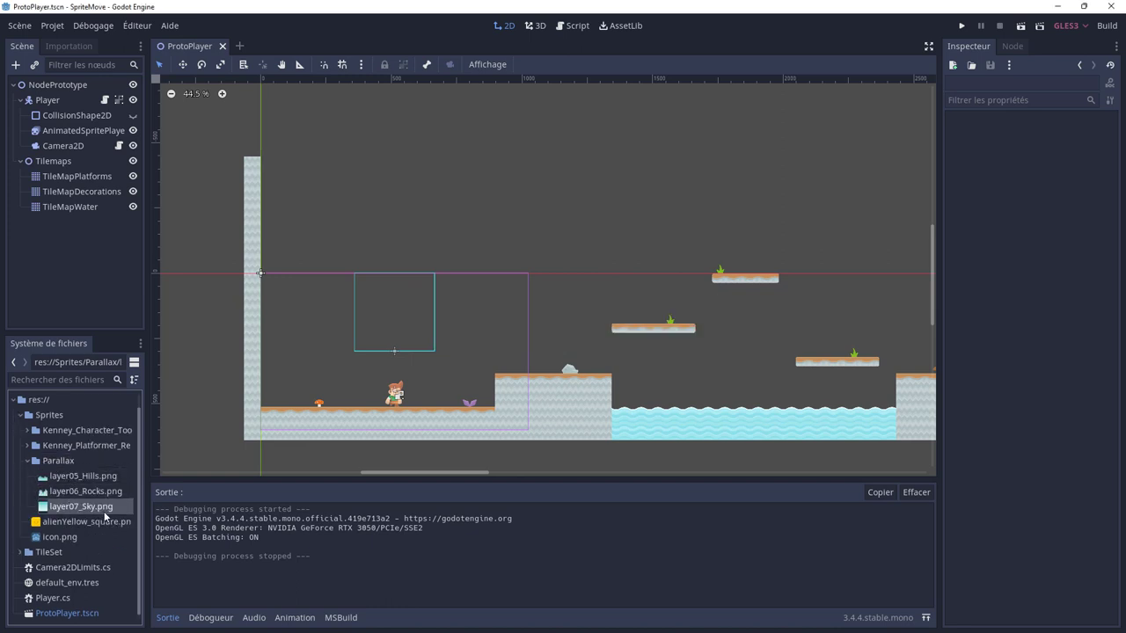
{"action": "left_click", "coordinate": [82, 510]}
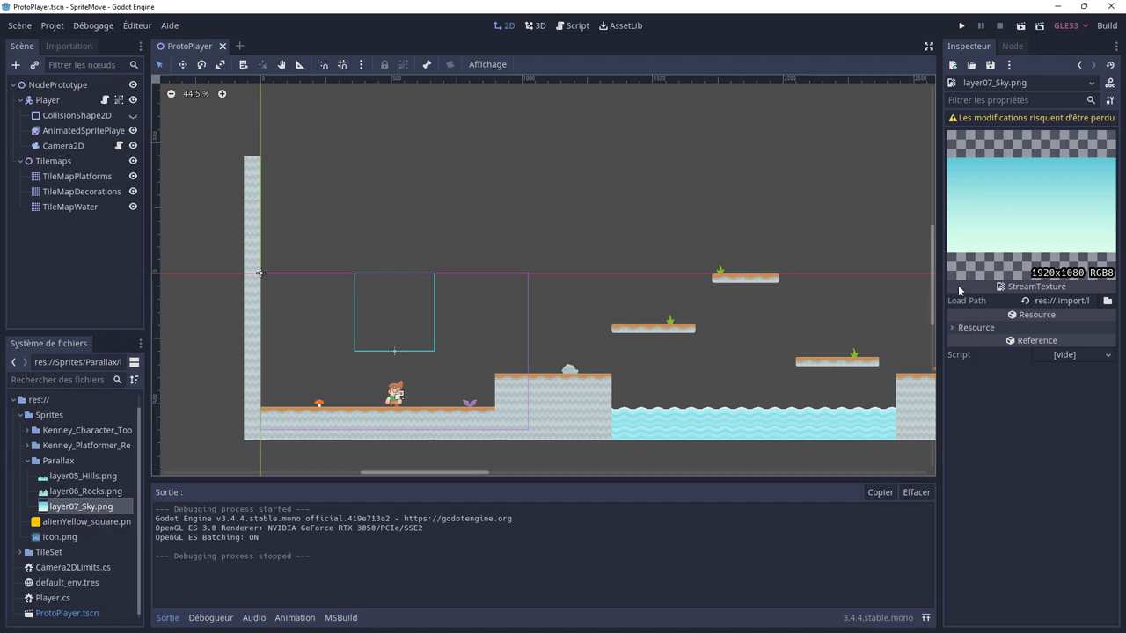
{"action": "left_click", "coordinate": [64, 493]}
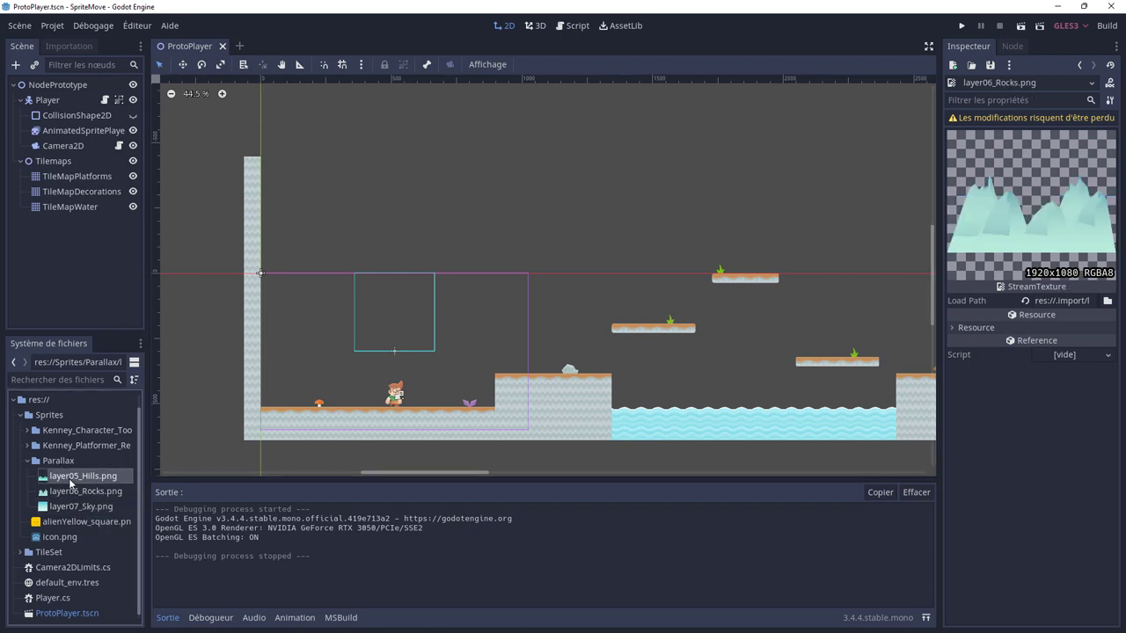
{"action": "left_click", "coordinate": [70, 492]}
{"action": "left_click", "coordinate": [73, 506]}
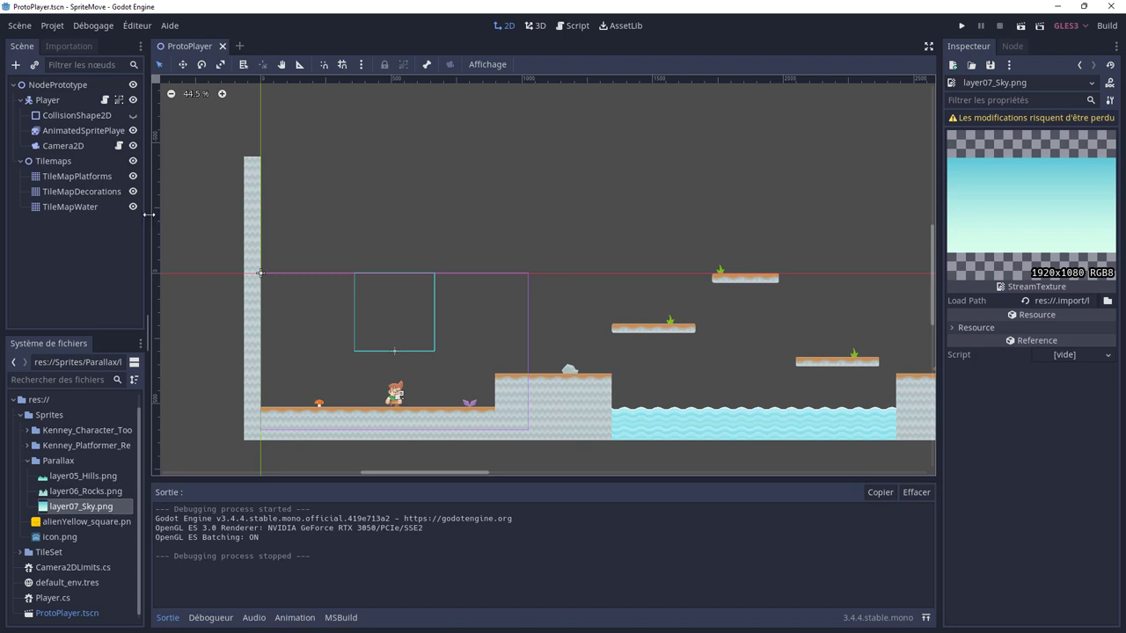
{"action": "left_click", "coordinate": [21, 161]}
Add a ParallaxBackground child node under NodePrototype.
{"action": "left_click", "coordinate": [20, 100]}
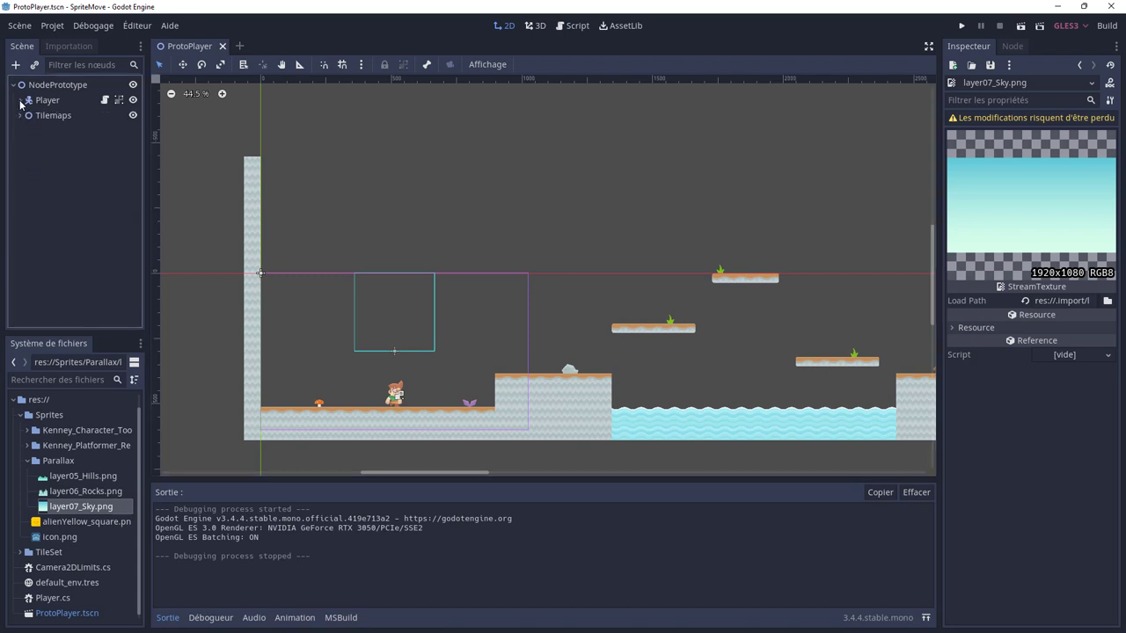
{"action": "right_click", "coordinate": [49, 84]}
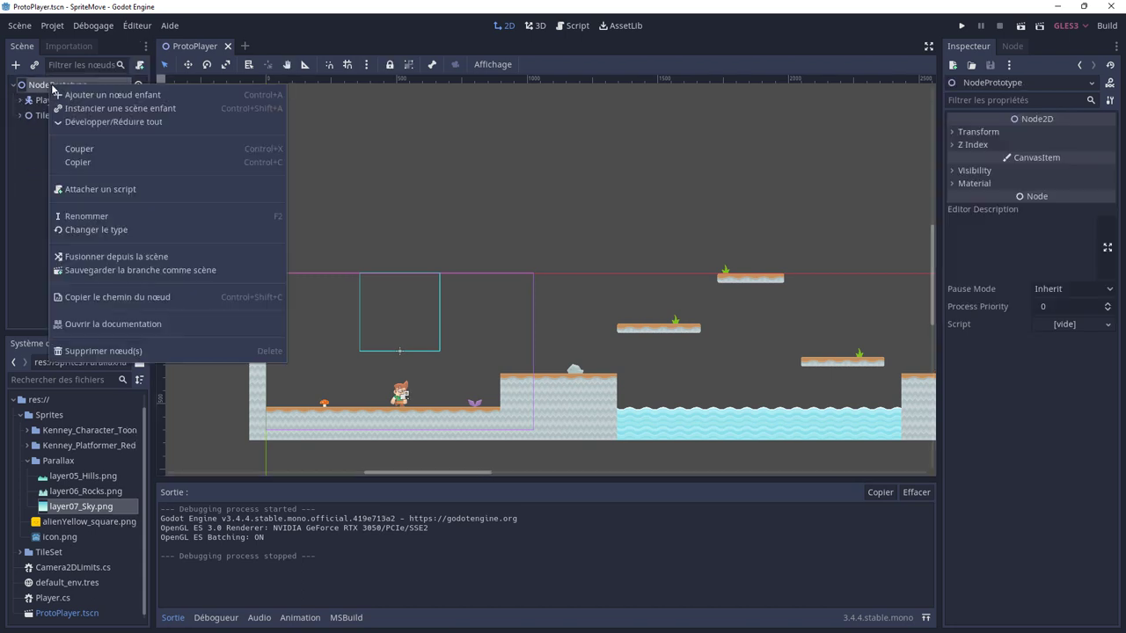
{"action": "left_click", "coordinate": [79, 95]}
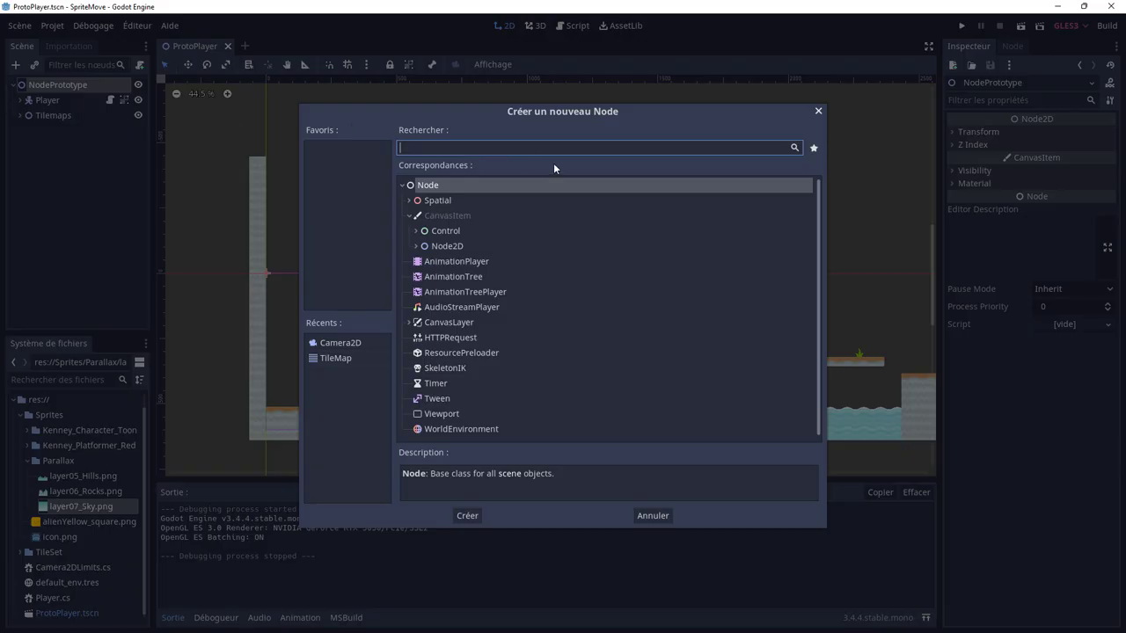
{"action": "type", "text": "paralla"}
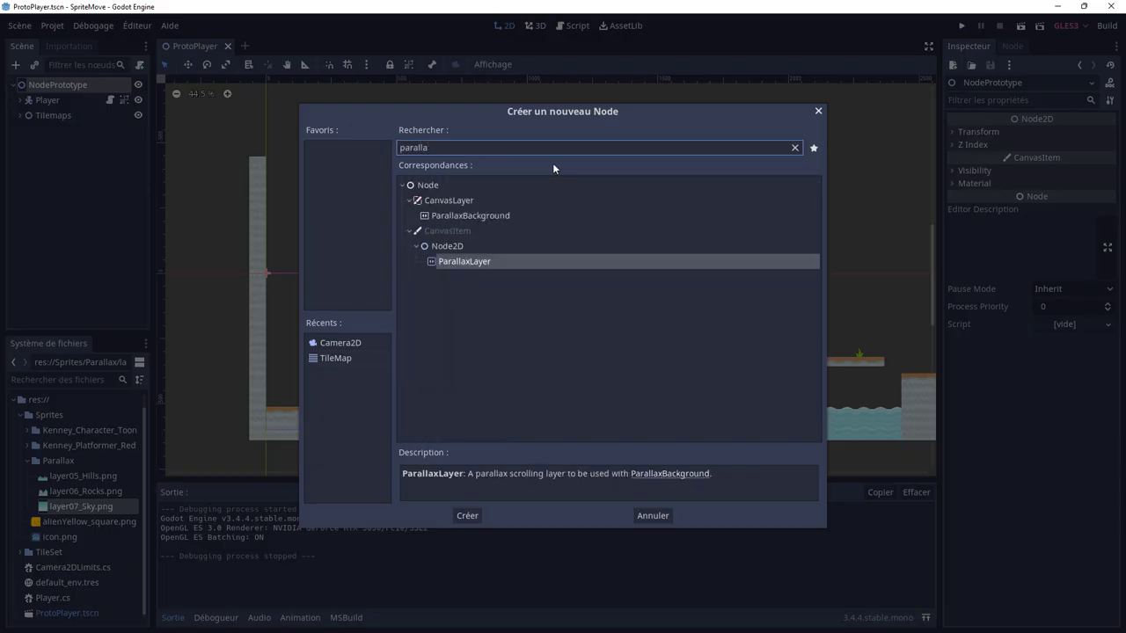
{"action": "double_click", "coordinate": [474, 217]}
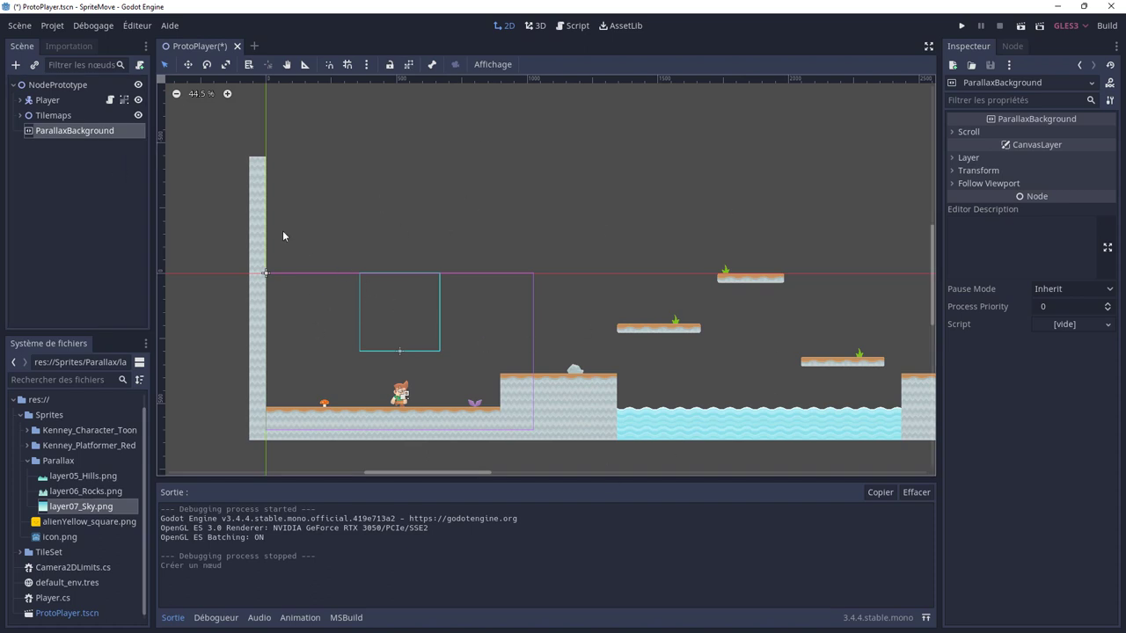
Add a ParallaxLayer child under ParallaxBackground and inspect both nodes.
{"action": "right_click", "coordinate": [77, 141]}
{"action": "left_click", "coordinate": [88, 143]}
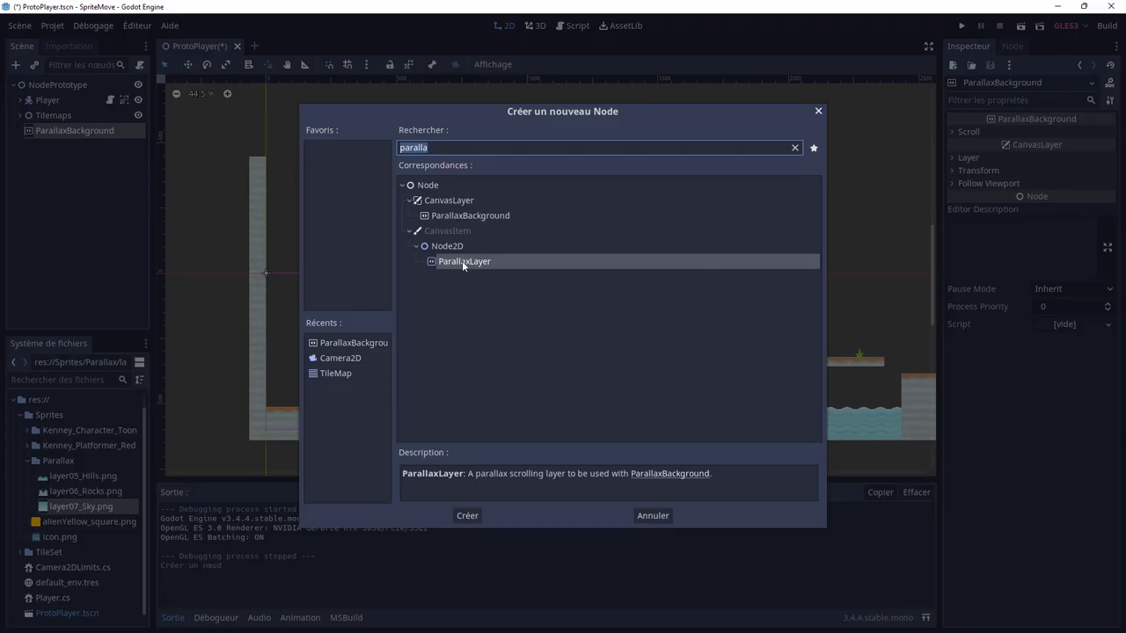
{"action": "double_click", "coordinate": [462, 261]}
{"action": "left_click", "coordinate": [68, 132]}
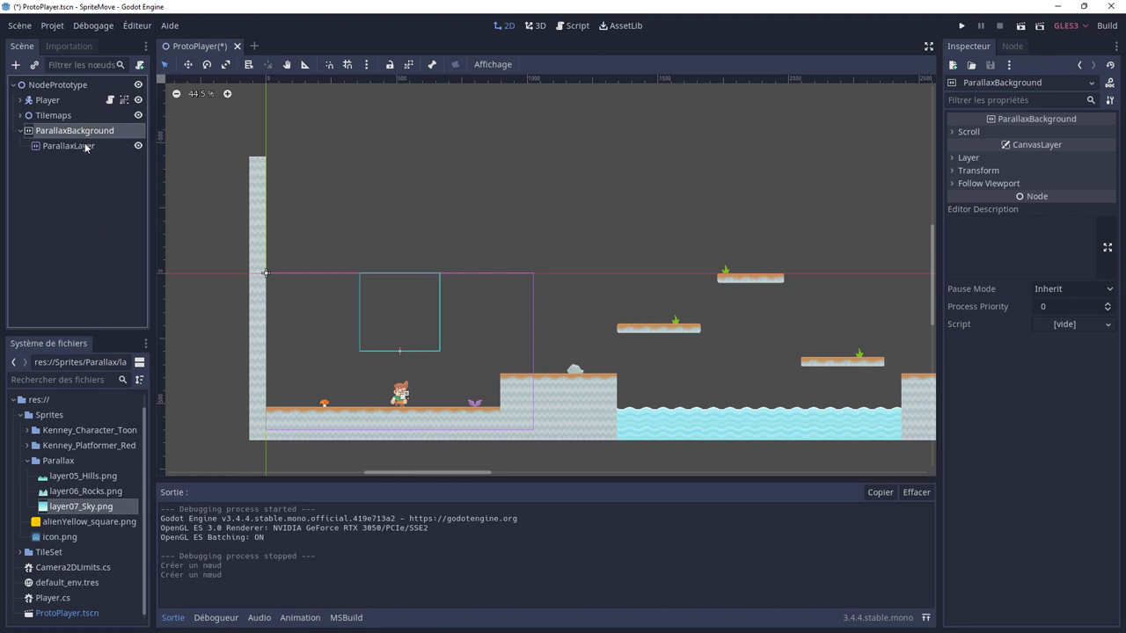
{"action": "left_click", "coordinate": [71, 148]}
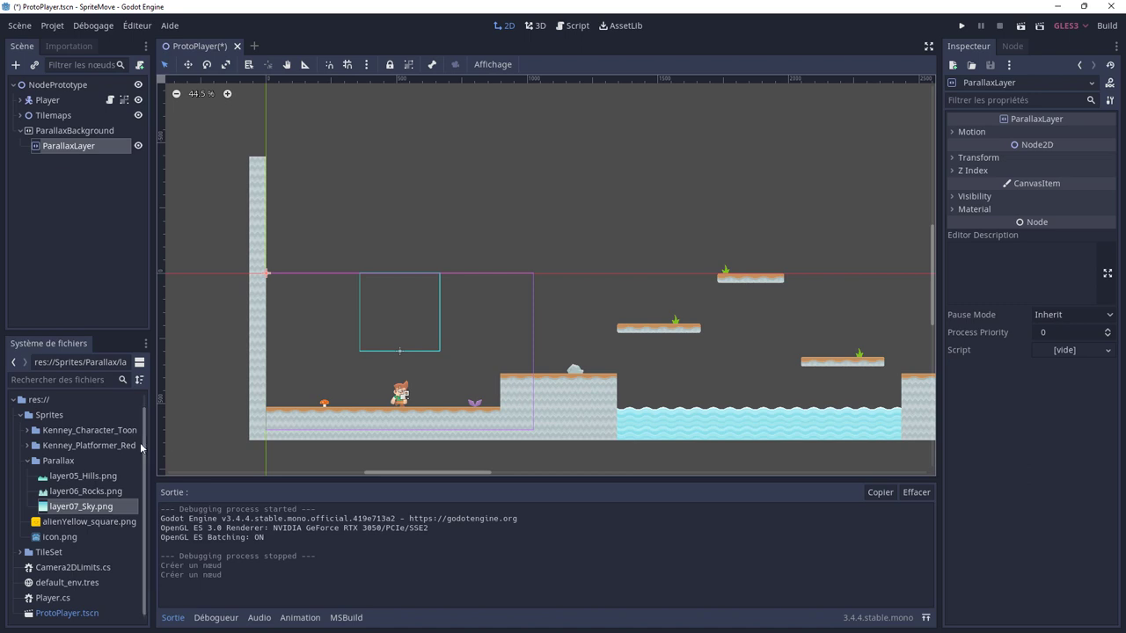
Put the sky sprite in ParallaxLayer, duplicate it, and give ParallaxLayer2's sprite the rocks texture.
{"action": "left_click_drag", "start_coordinate": [75, 507], "coordinate": [500, 300]}
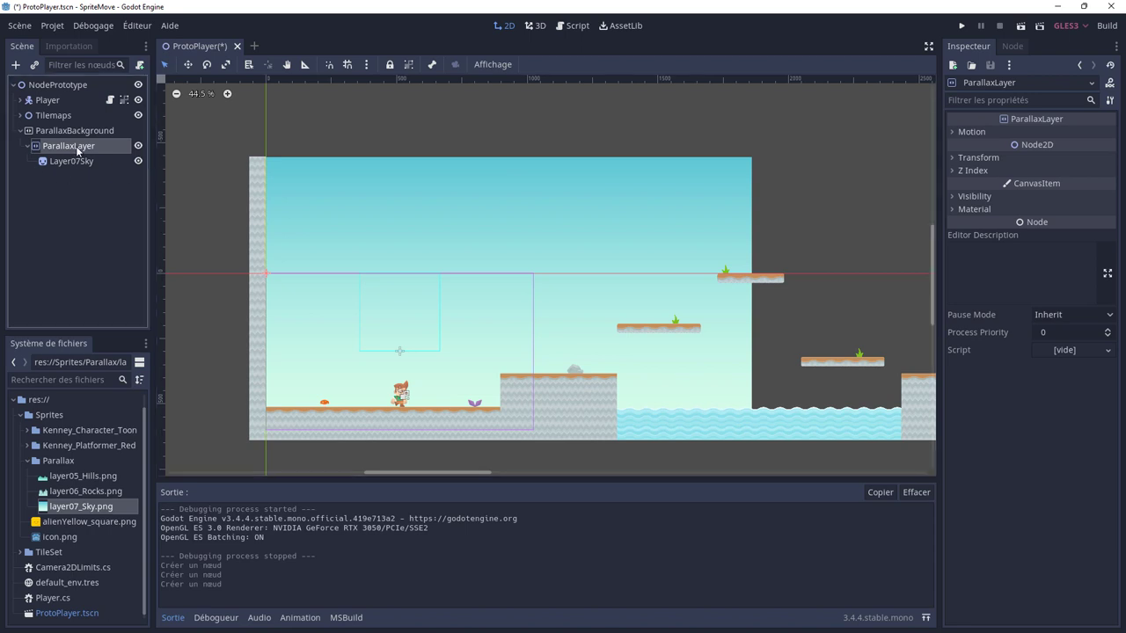
{"action": "key", "text": "ctrl+d"}
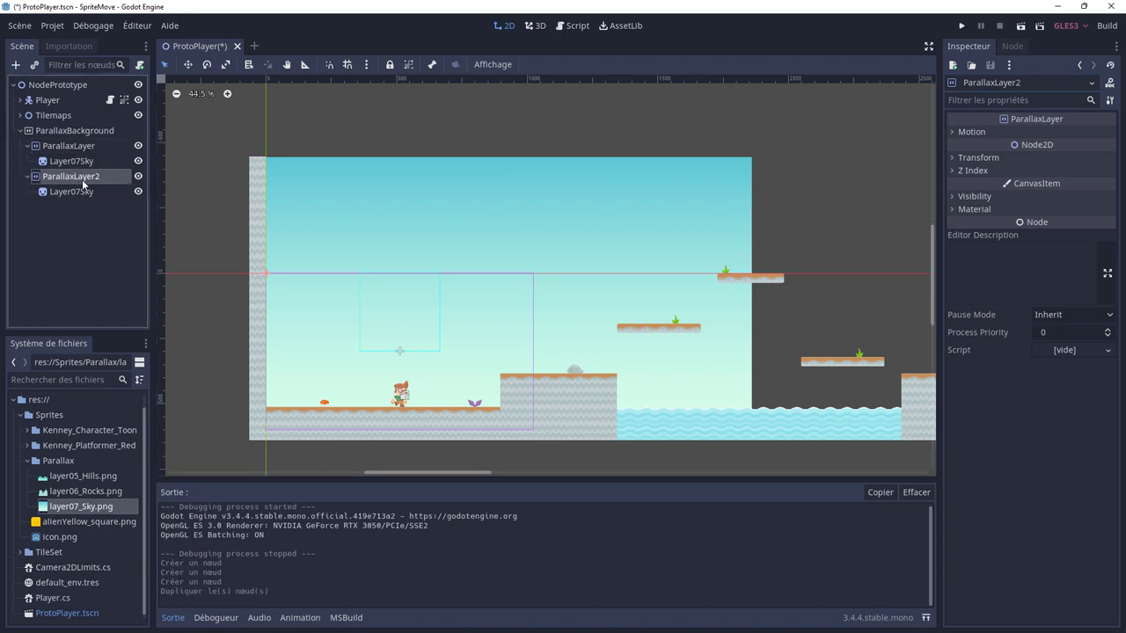
{"action": "left_click", "coordinate": [71, 191]}
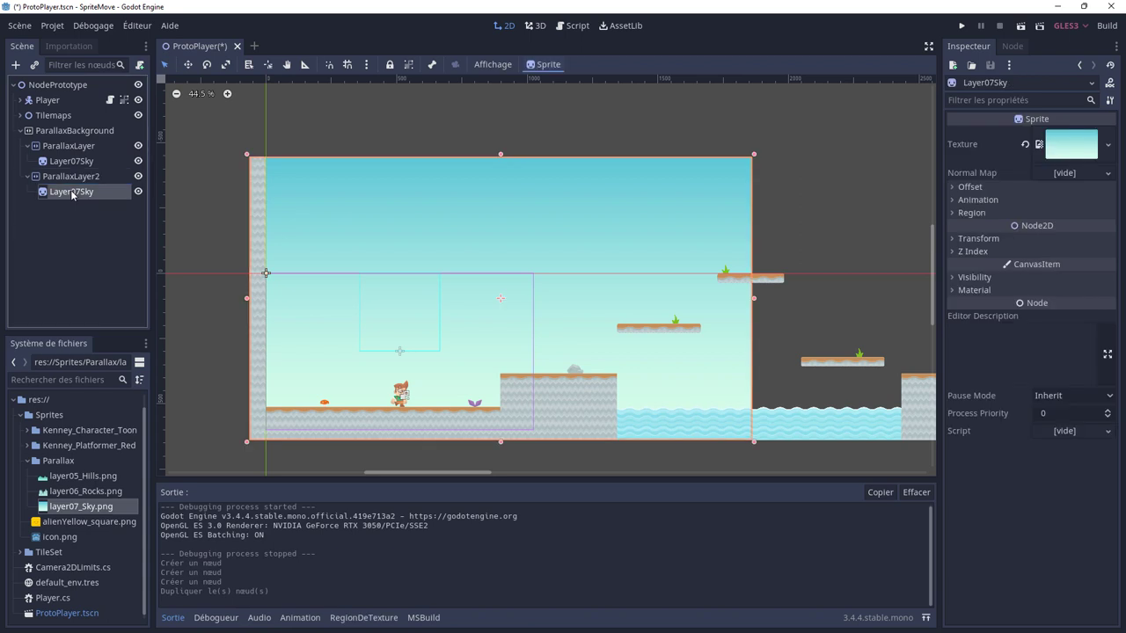
{"action": "left_click_drag", "start_coordinate": [86, 490], "coordinate": [1066, 159]}
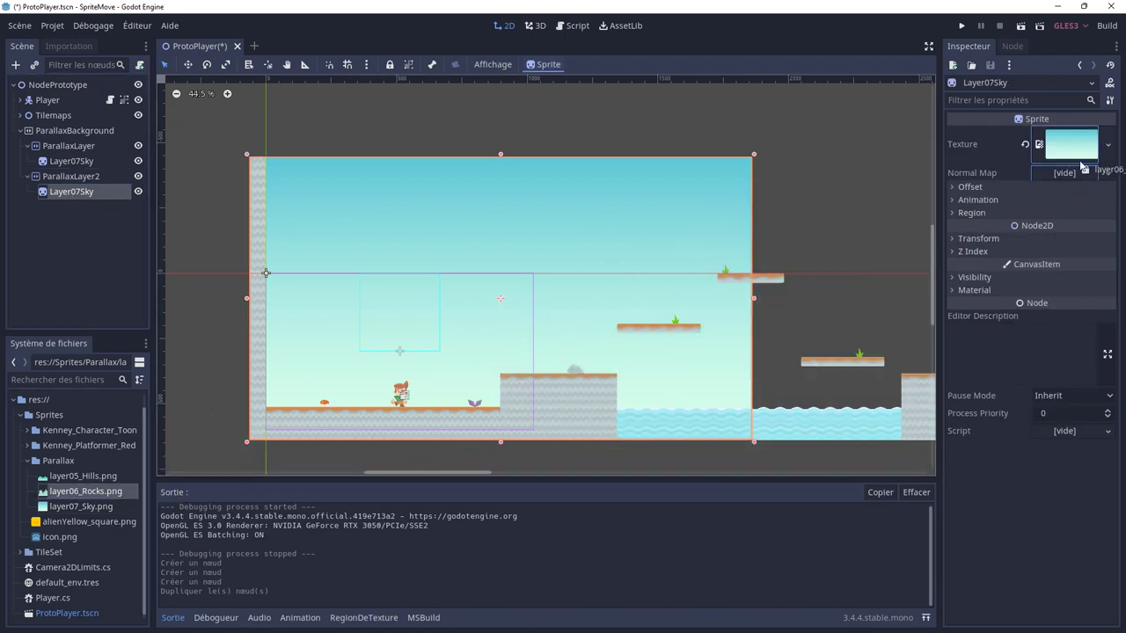
Duplicate ParallaxLayer2 into ParallaxLayer3 with the hills texture and reorder it.
{"action": "left_click", "coordinate": [79, 177]}
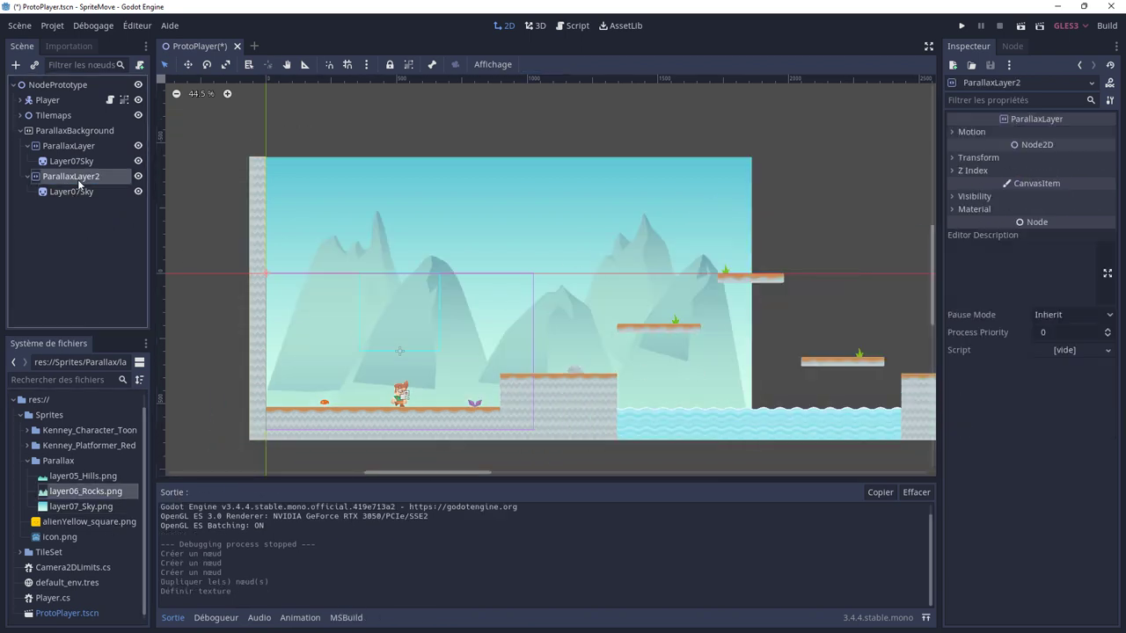
{"action": "key", "text": "ctrl+d"}
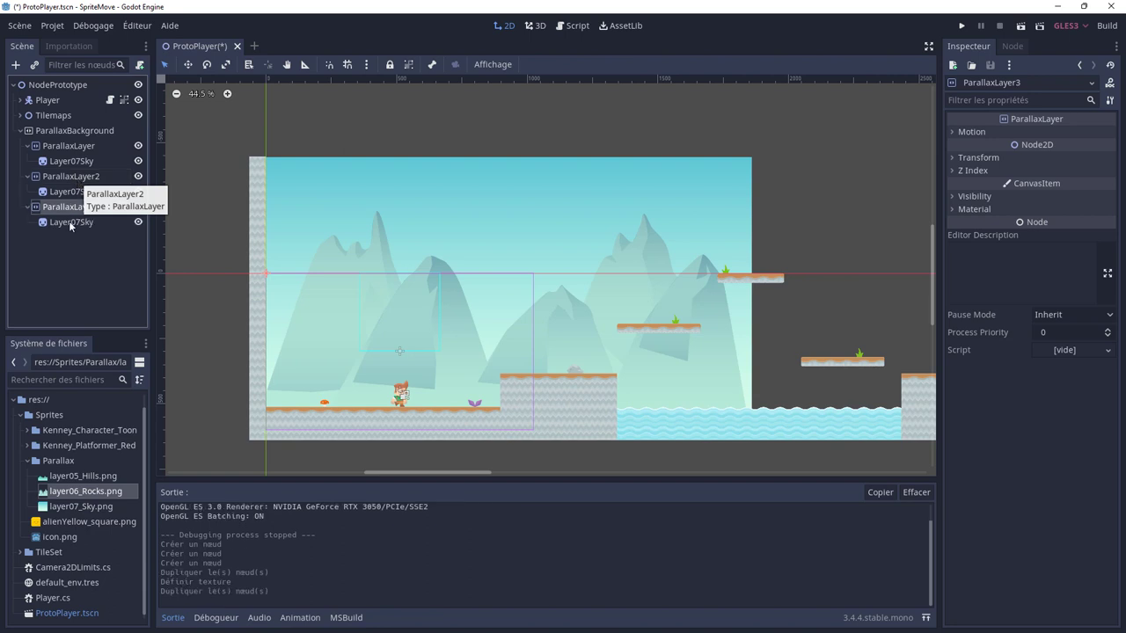
{"action": "left_click", "coordinate": [70, 222]}
{"action": "left_click_drag", "start_coordinate": [83, 476], "coordinate": [1049, 152]}
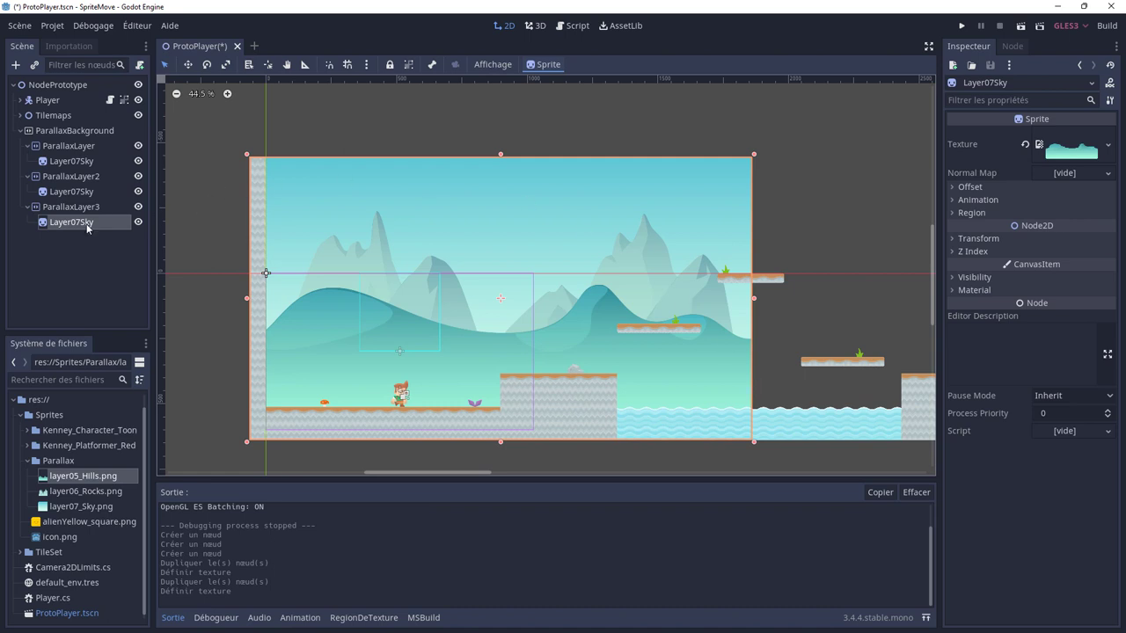
{"action": "left_click_drag", "start_coordinate": [63, 209], "coordinate": [72, 175]}
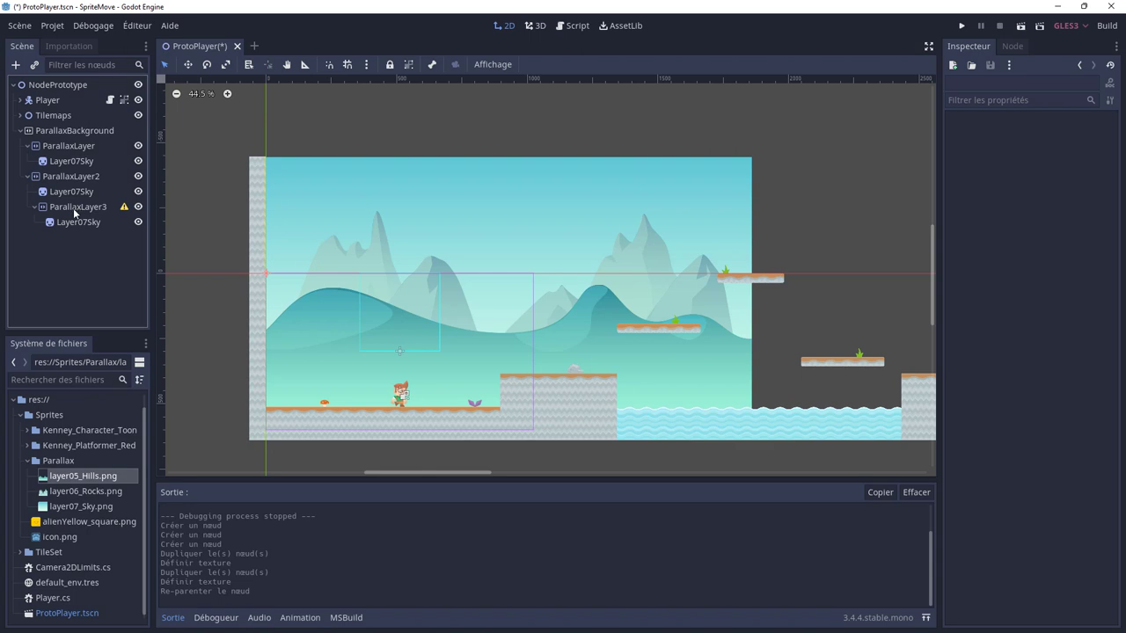
Restore ParallaxLayer3 under ParallaxBackground, make it and its hills sprite visible, then run the game.
{"action": "mouse_move", "coordinate": [73, 207]}
{"action": "left_mouse_down"}
{"action": "mouse_move", "coordinate": [79, 150]}
{"action": "mouse_move", "coordinate": [58, 192]}
{"action": "mouse_move", "coordinate": [43, 141]}
{"action": "left_mouse_up"}
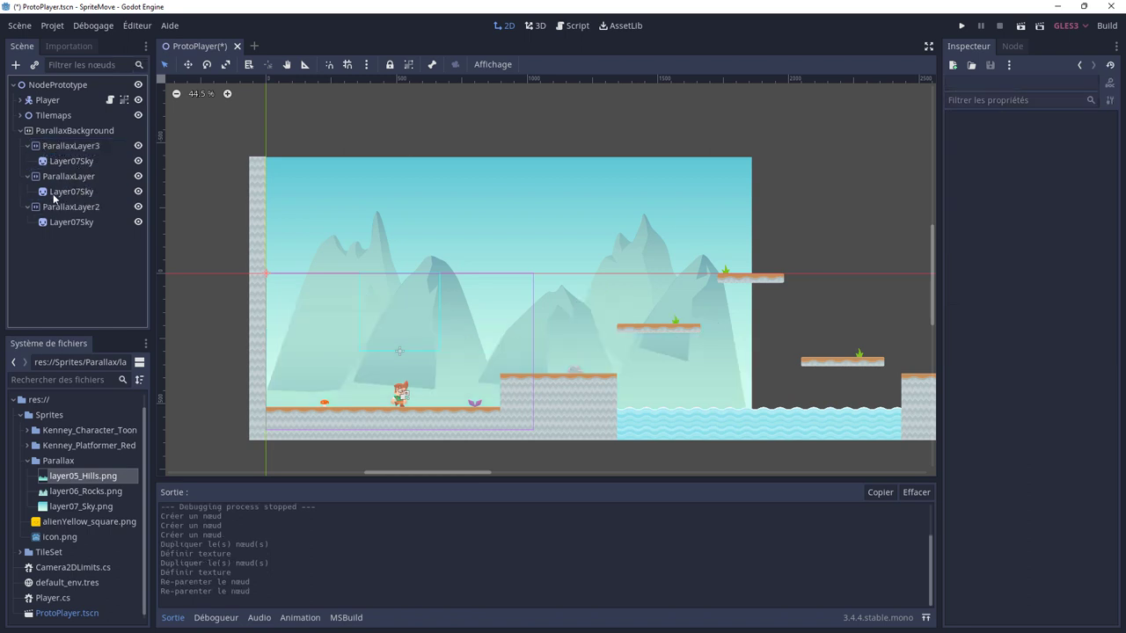
{"action": "key", "text": "ctrl+z"}
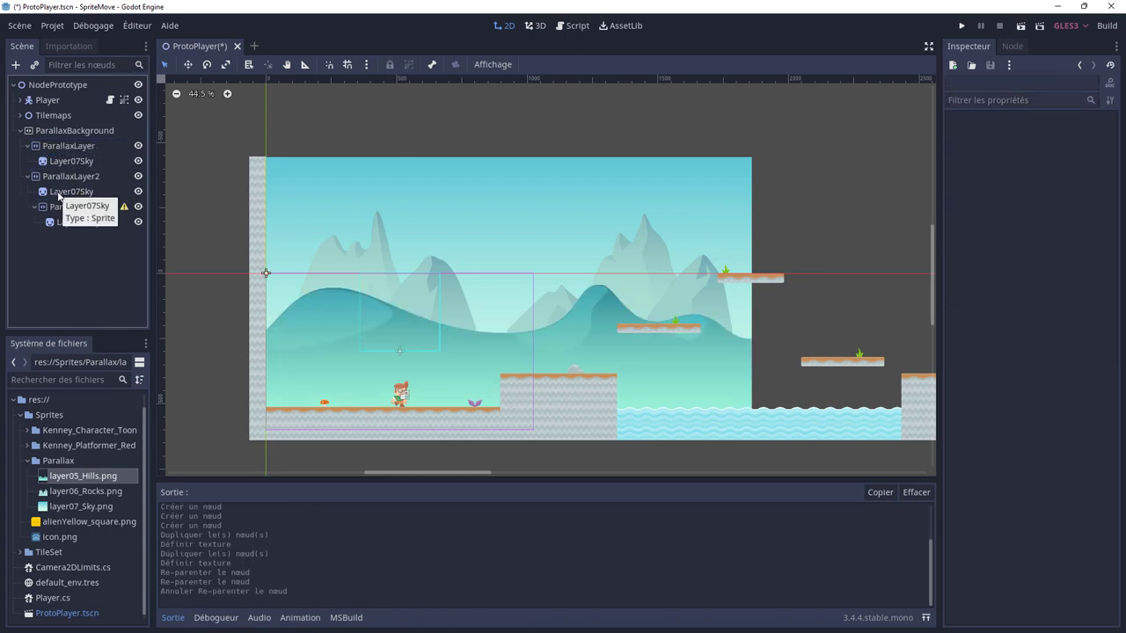
{"action": "key", "text": "ctrl+z"}
{"action": "left_click", "coordinate": [138, 207]}
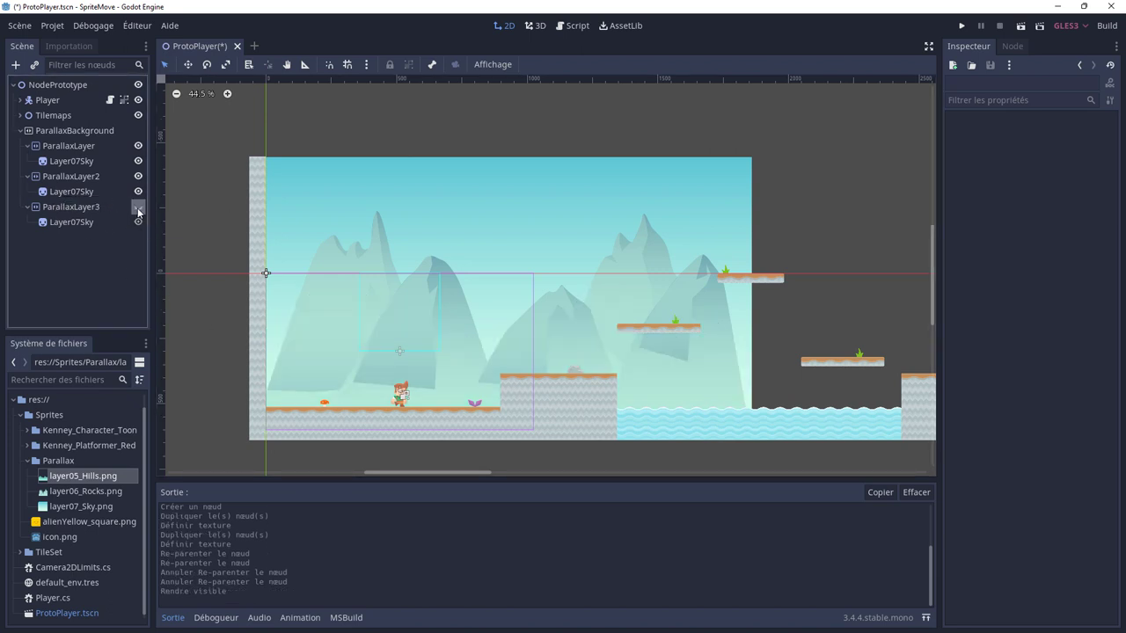
{"action": "left_click", "coordinate": [138, 221]}
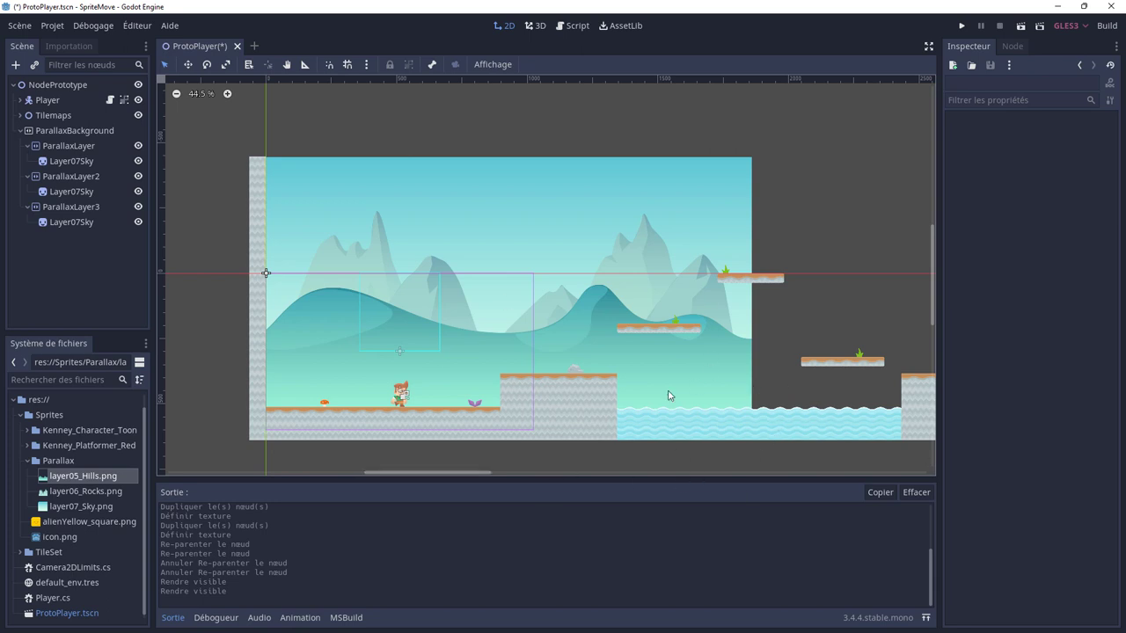
{"action": "left_click", "coordinate": [962, 25]}
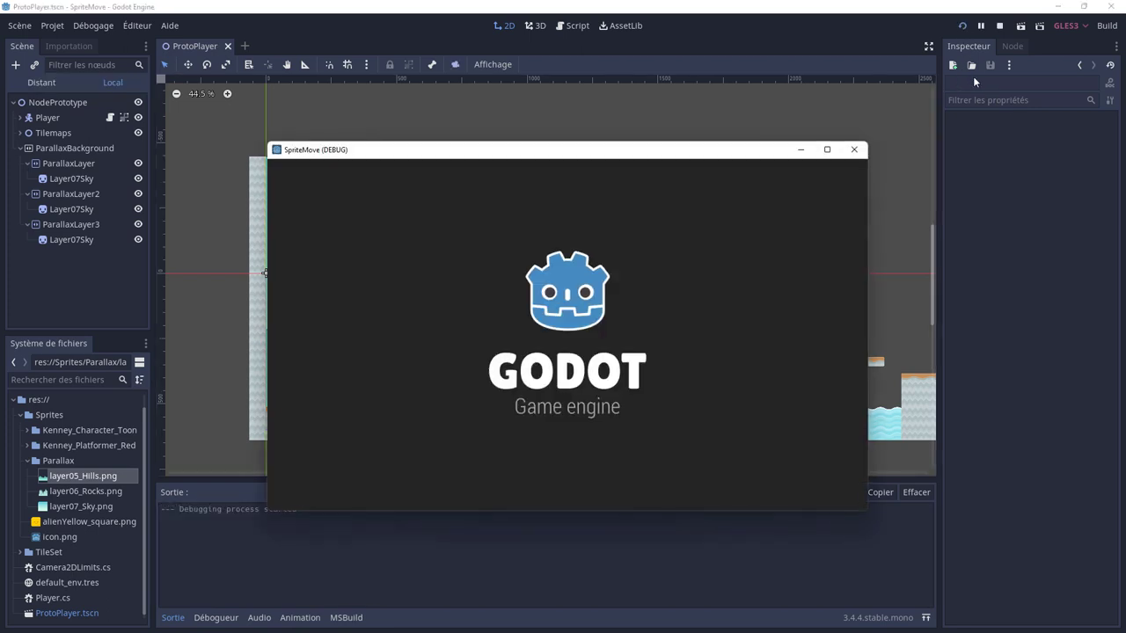
Run and jump the character right across platforms, then close the game window.
{"action": "key", "text": "Right"}
{"action": "key", "text": "space"}
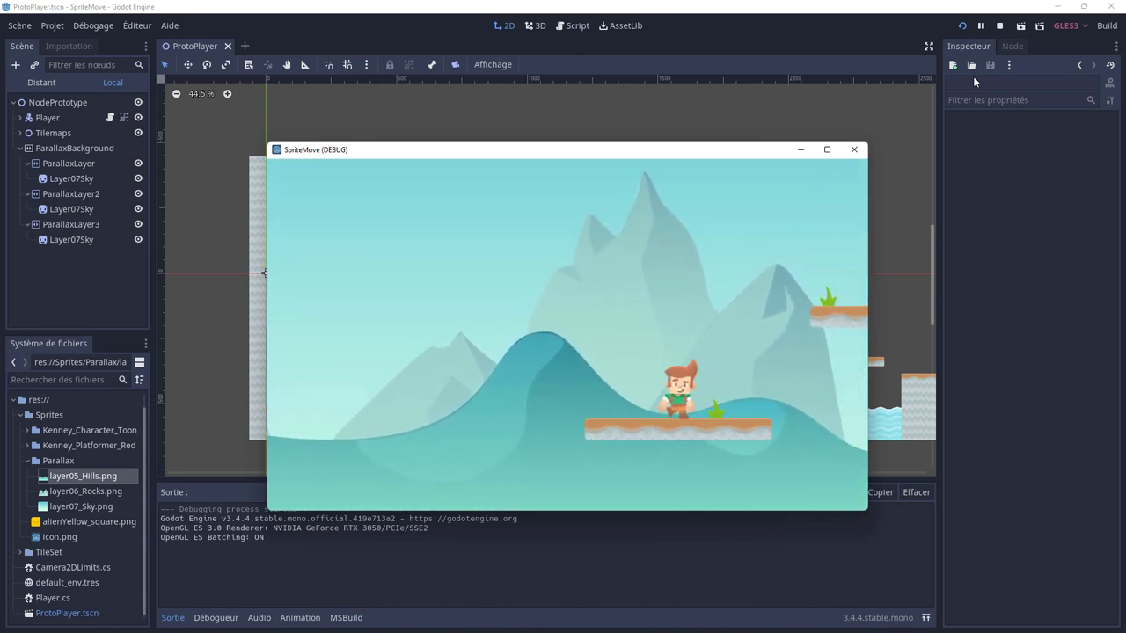
{"action": "key", "text": "space"}
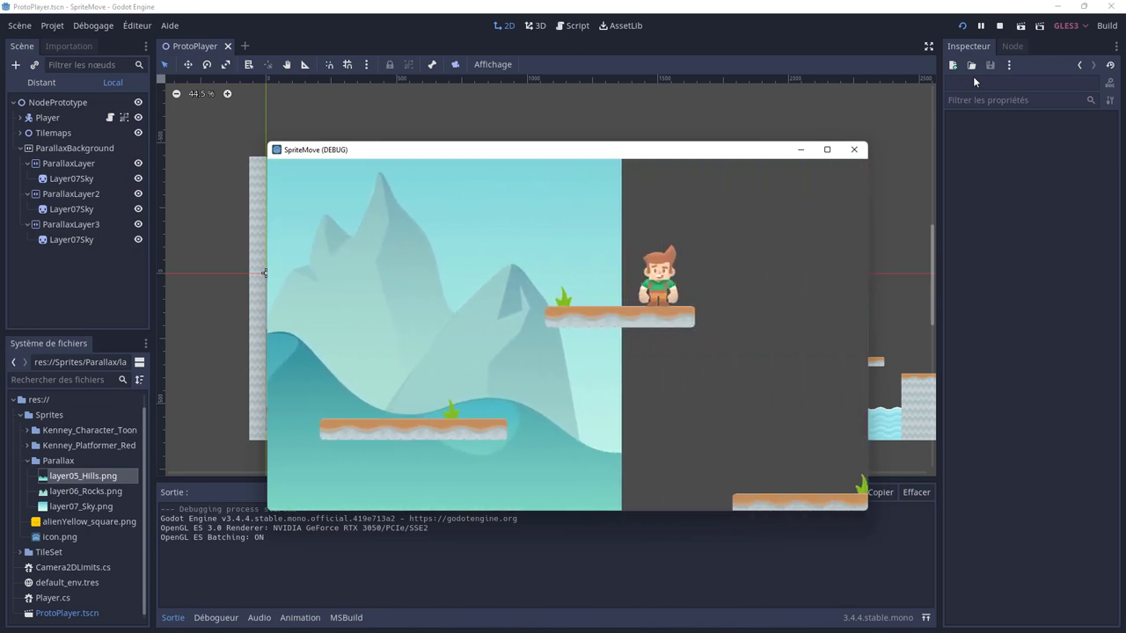
{"action": "left_click", "coordinate": [853, 150]}
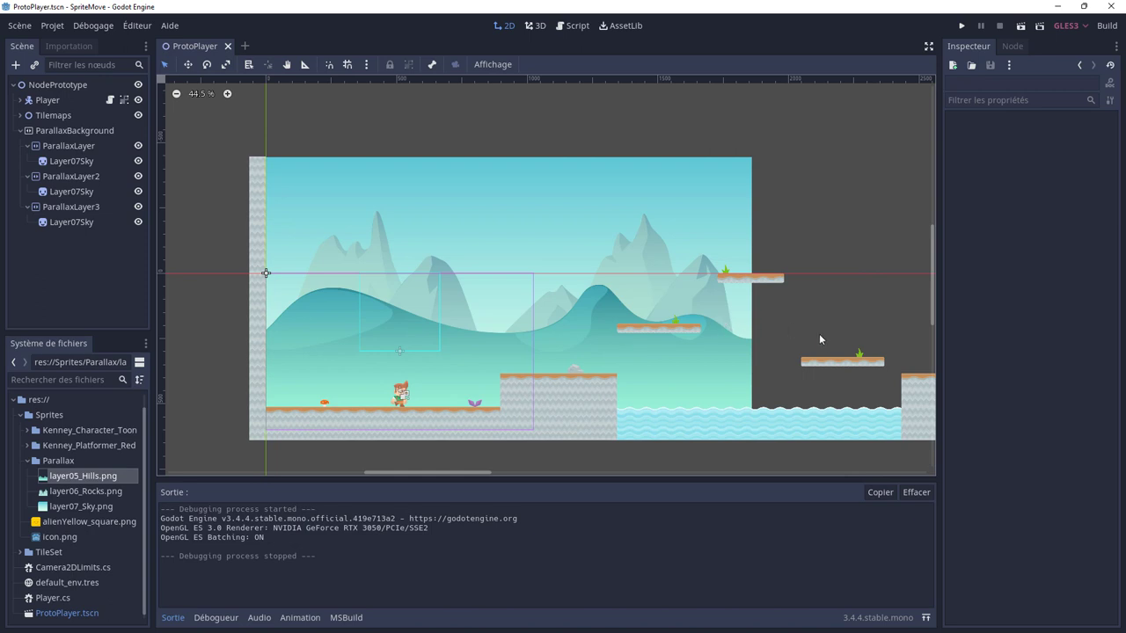
Zoom out and pan the 2D view to see how far the backdrop covers the level.
{"action": "scroll", "coordinate": [626, 349], "scroll_direction": "down", "scroll_amount": 2}
{"action": "scroll", "coordinate": [625, 349], "scroll_direction": "down", "scroll_amount": 2}
{"action": "middle_click_drag", "start_coordinate": [684, 374], "coordinate": [527, 379]}
{"action": "scroll", "coordinate": [558, 370], "scroll_direction": "down", "scroll_amount": 1}
{"action": "scroll", "coordinate": [585, 344], "scroll_direction": "up", "scroll_amount": 1}
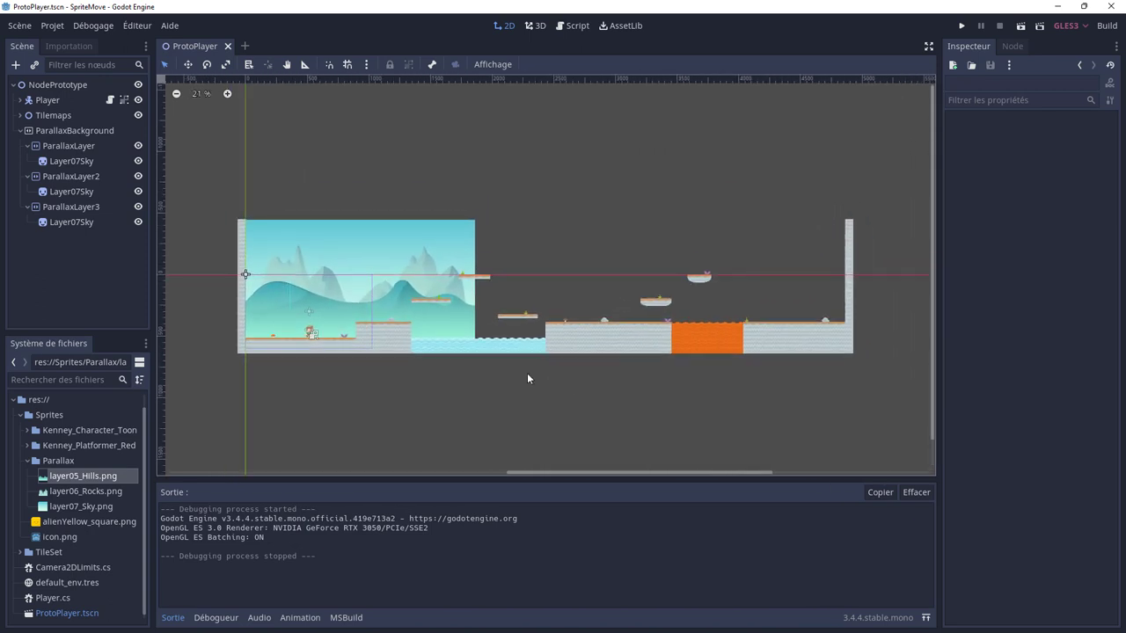
Set the first ParallaxLayer's Motion Mirroring x to 2000.
{"action": "left_click", "coordinate": [77, 146]}
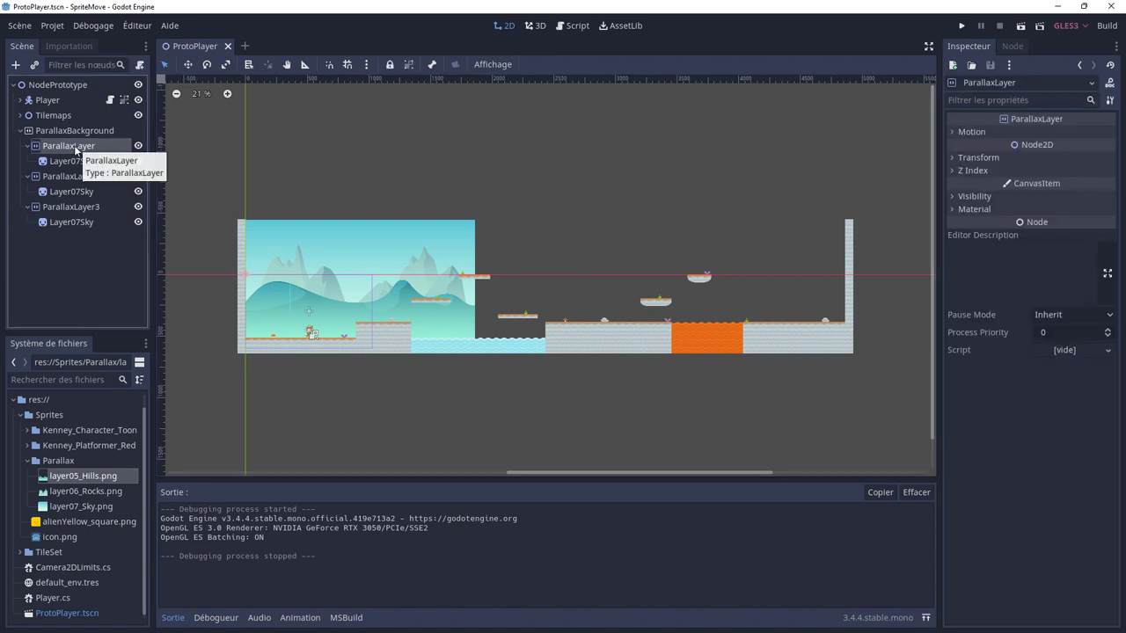
{"action": "left_click", "coordinate": [70, 162]}
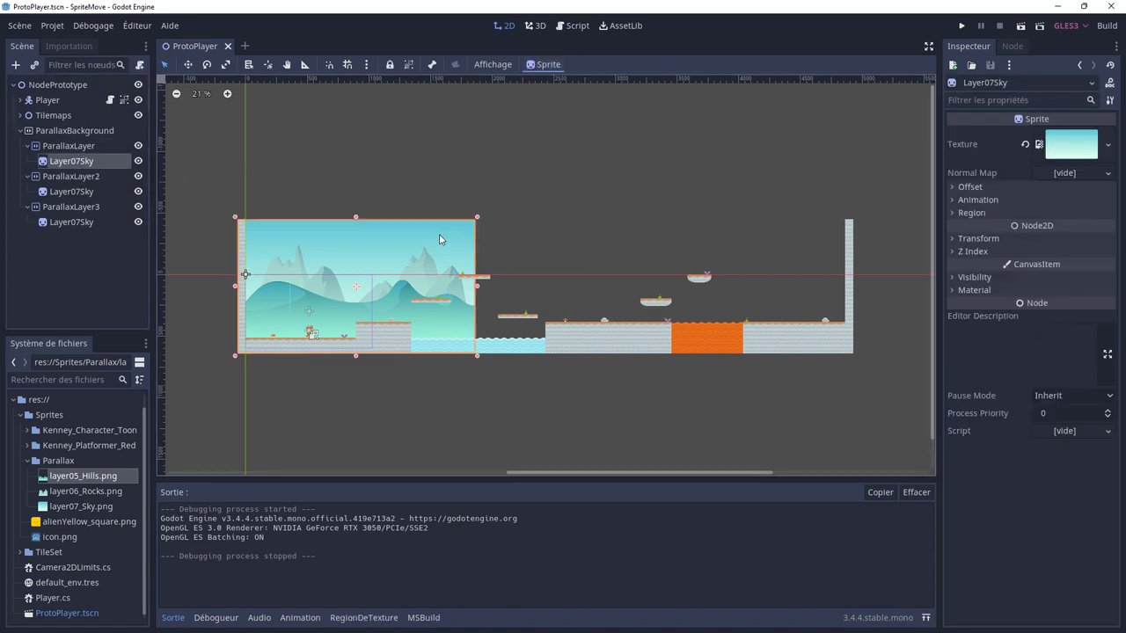
{"action": "left_click", "coordinate": [81, 148]}
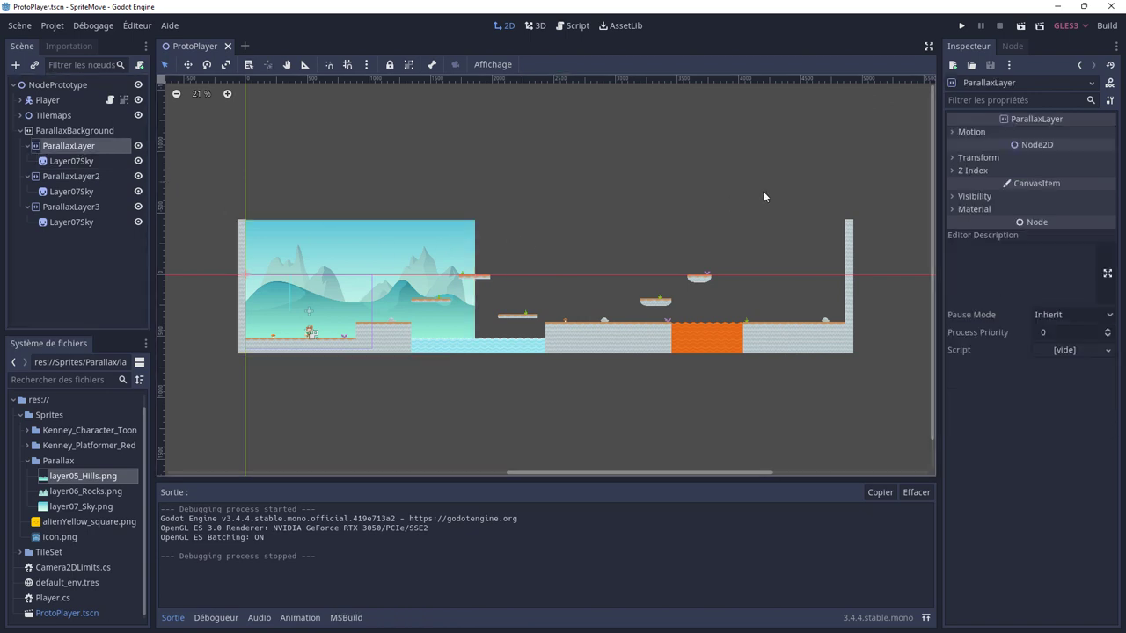
{"action": "left_click", "coordinate": [952, 131]}
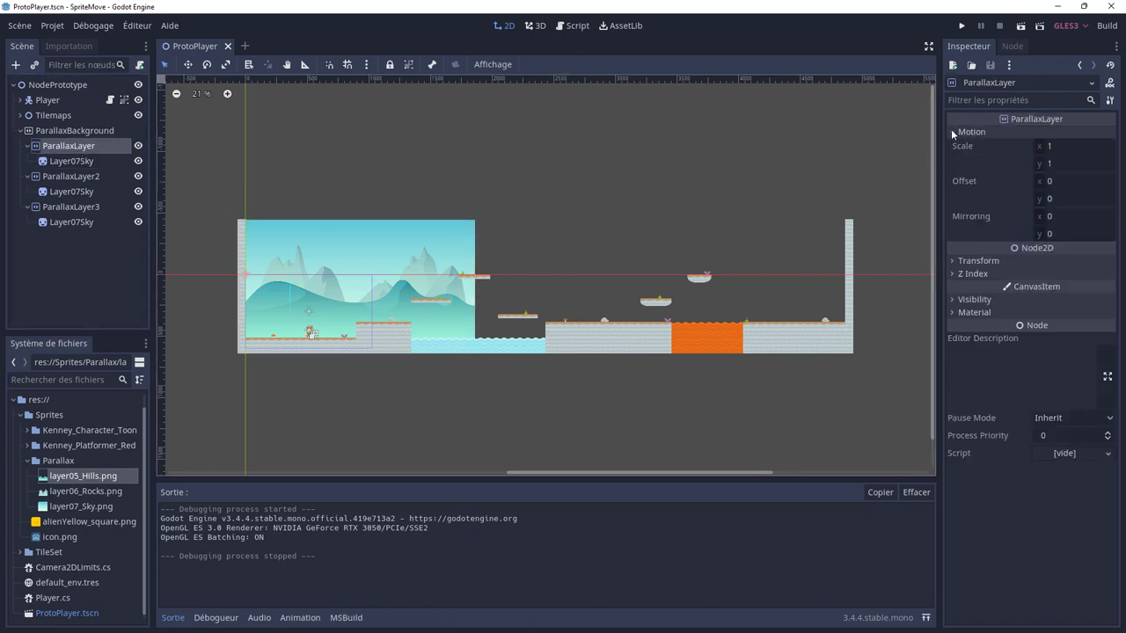
{"action": "left_click", "coordinate": [1047, 220]}
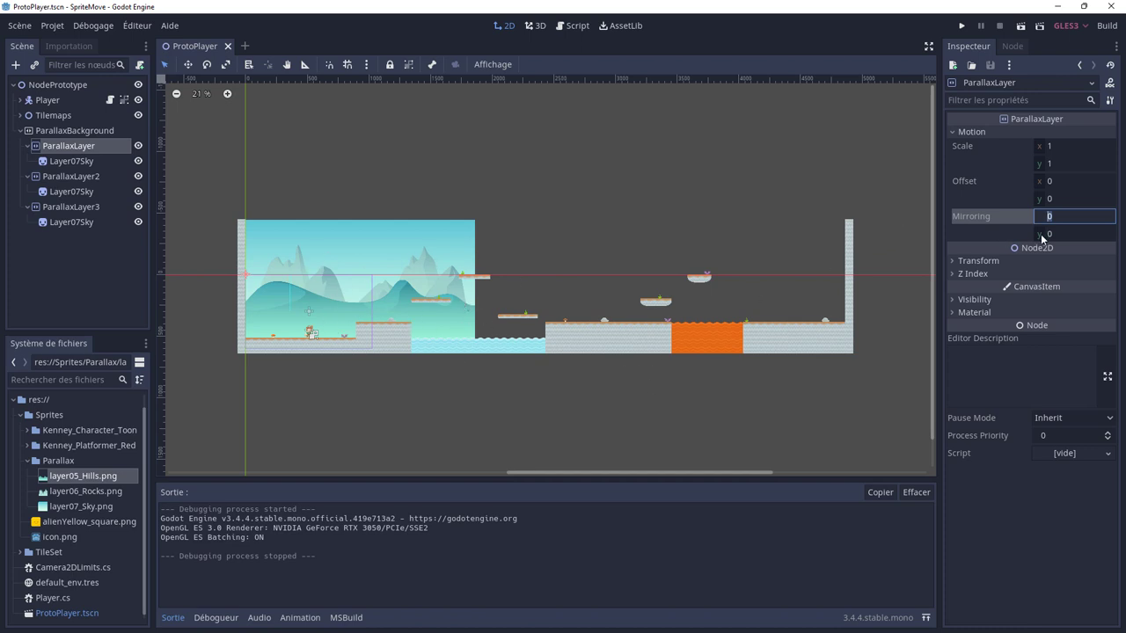
{"action": "type", "text": "2000"}
{"action": "key", "text": "Return"}
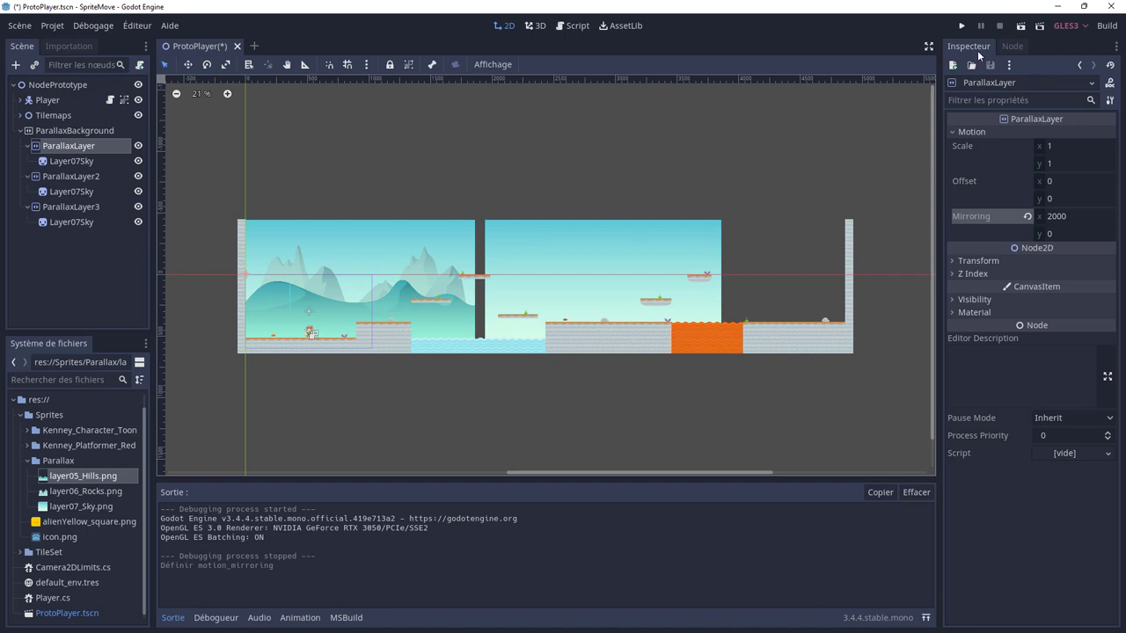
Run the game and jump the player far right across platforms to test the mirrored sky.
{"action": "left_click", "coordinate": [961, 28]}
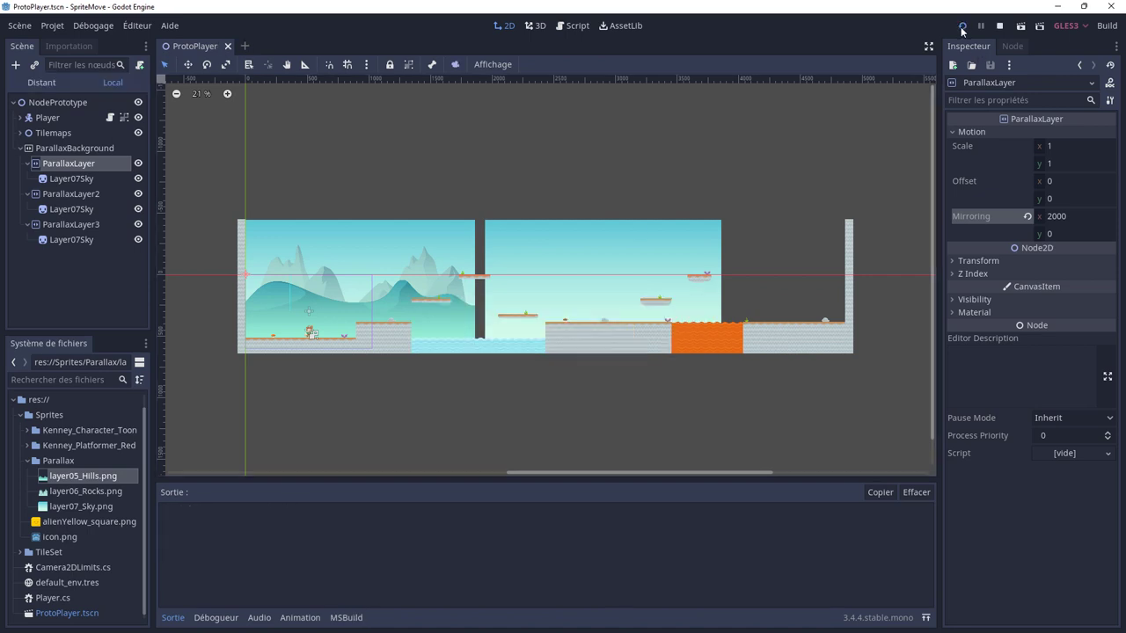
{"action": "key", "text": "space"}
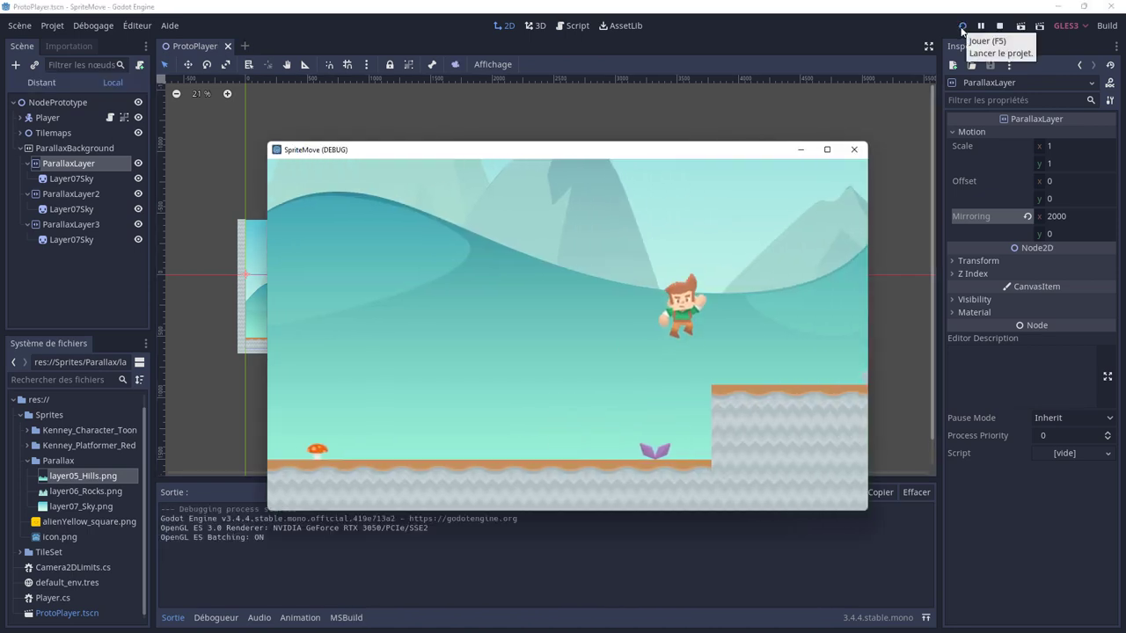
{"action": "key", "text": "space"}
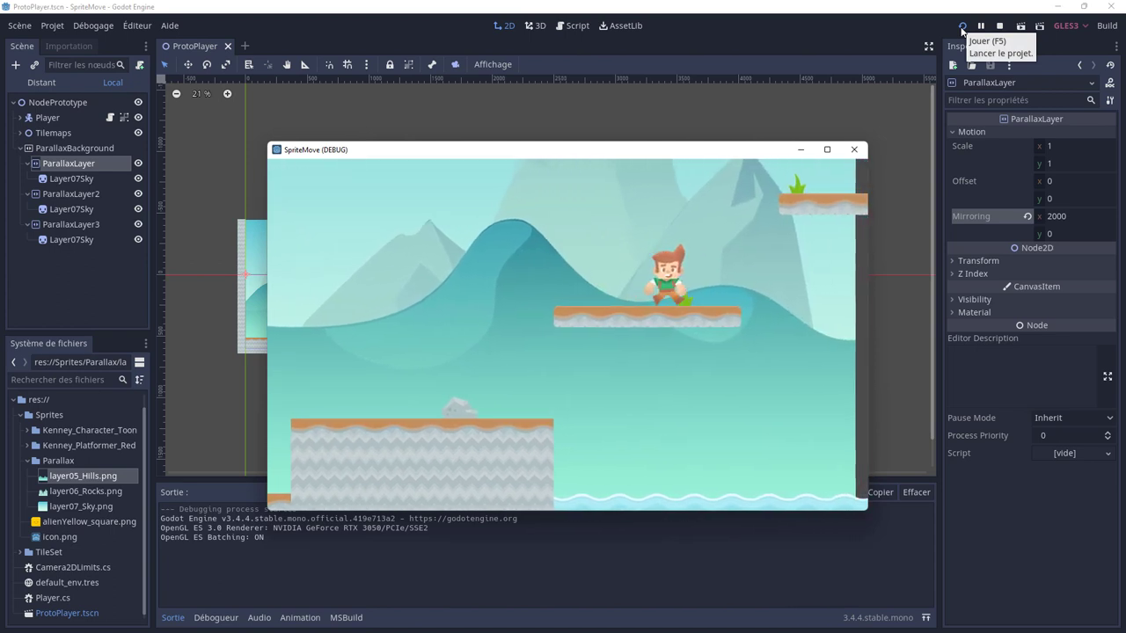
{"action": "key", "text": "space"}
{"action": "key", "text": "space"}
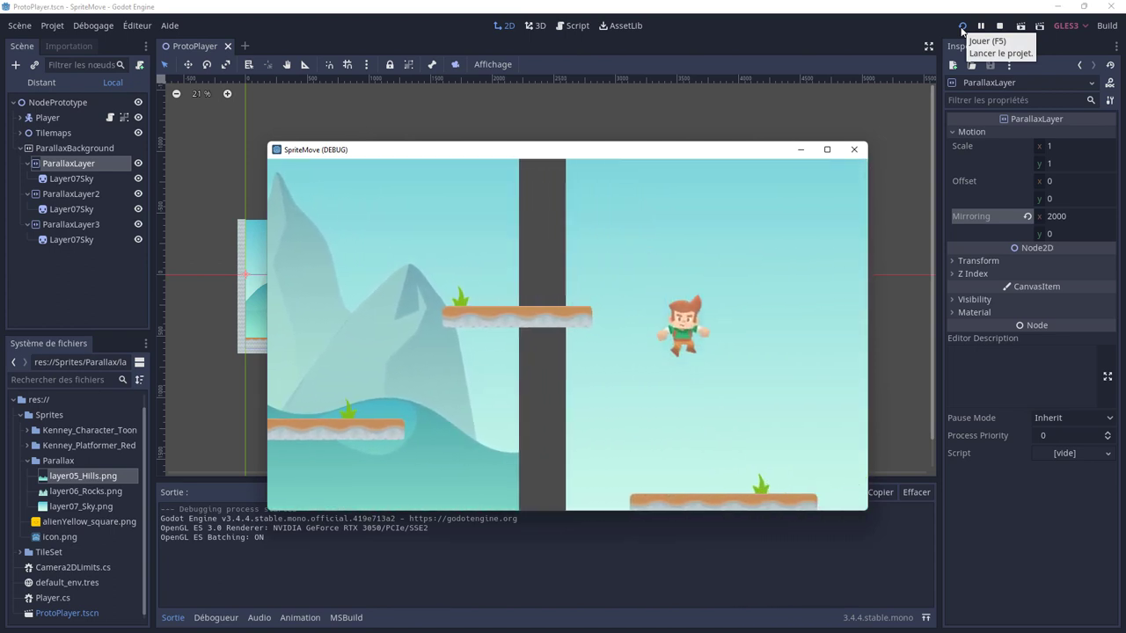
{"action": "key", "text": "space"}
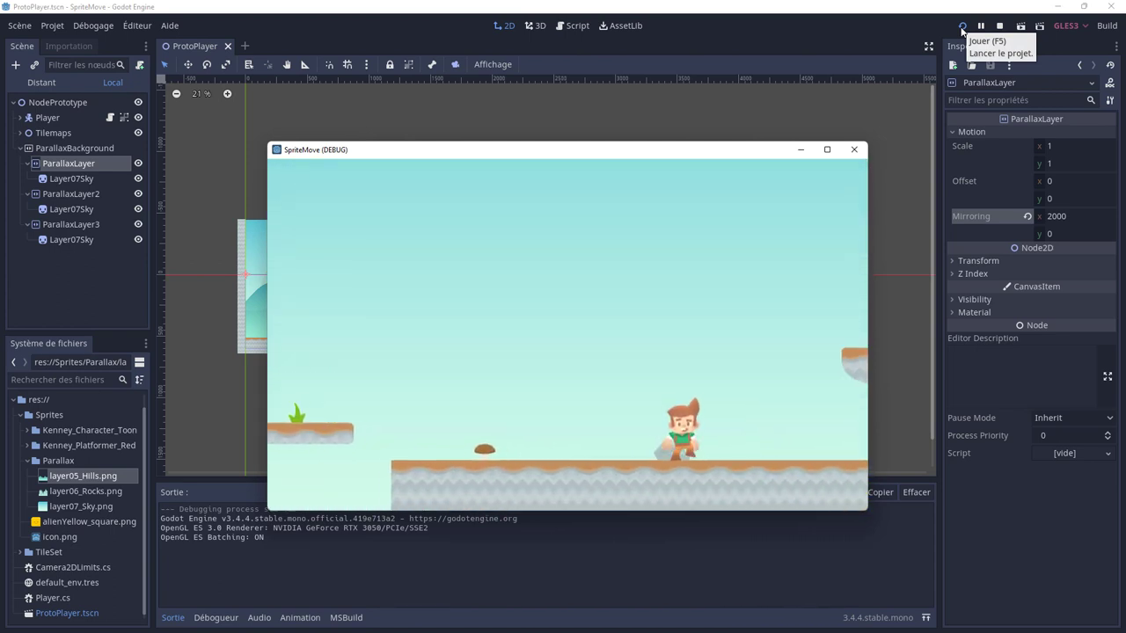
{"action": "key", "text": "space"}
{"action": "key", "text": "space"}
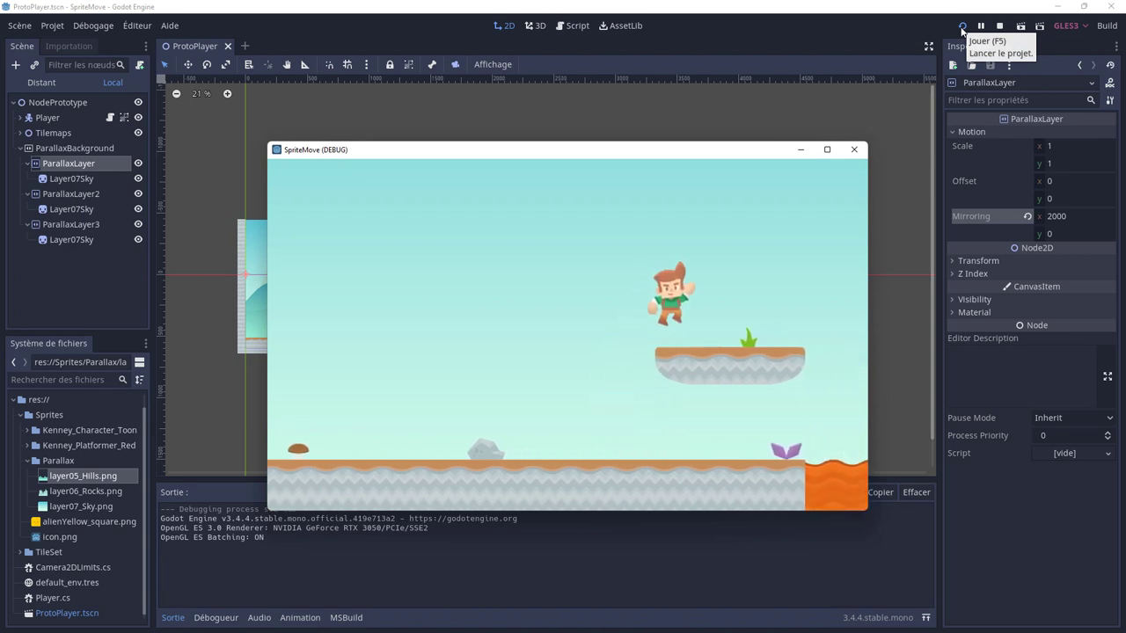
{"action": "key", "text": "space"}
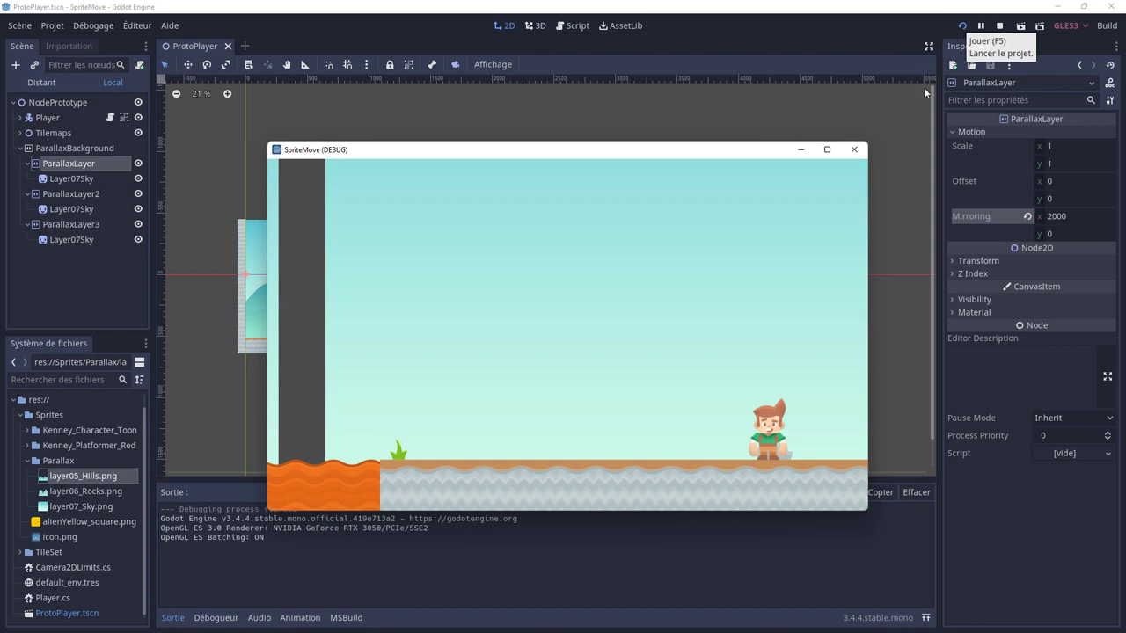
Stop the test run and bring ParallaxLayer's Motion settings into view in the Inspector.
{"action": "left_click", "coordinate": [853, 150]}
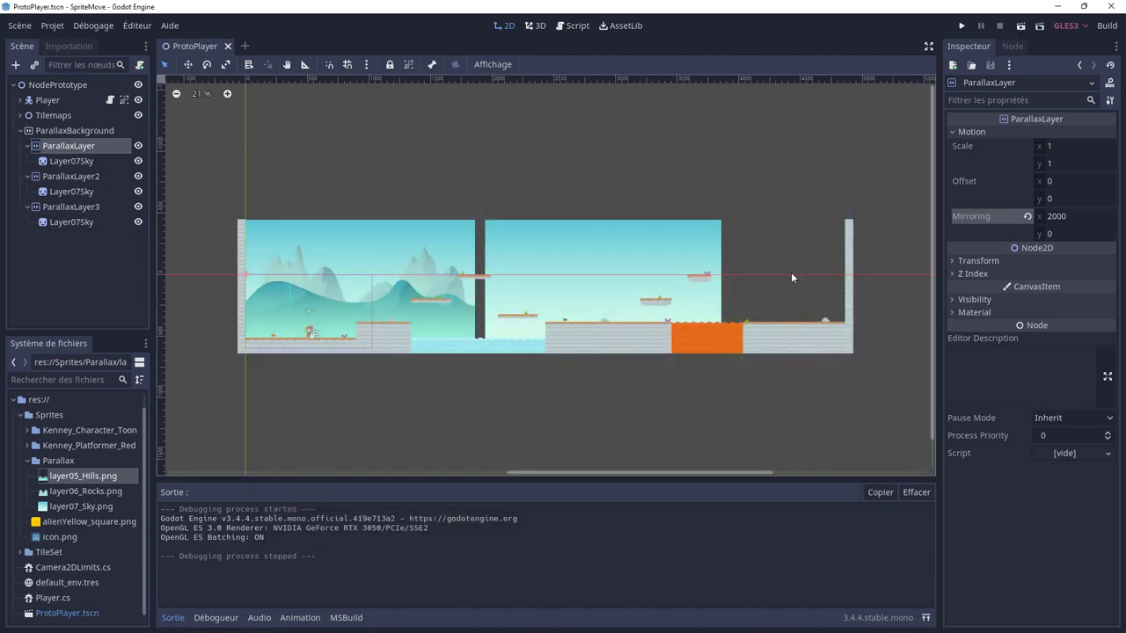
{"action": "scroll", "coordinate": [616, 378], "scroll_direction": "down", "scroll_amount": 3}
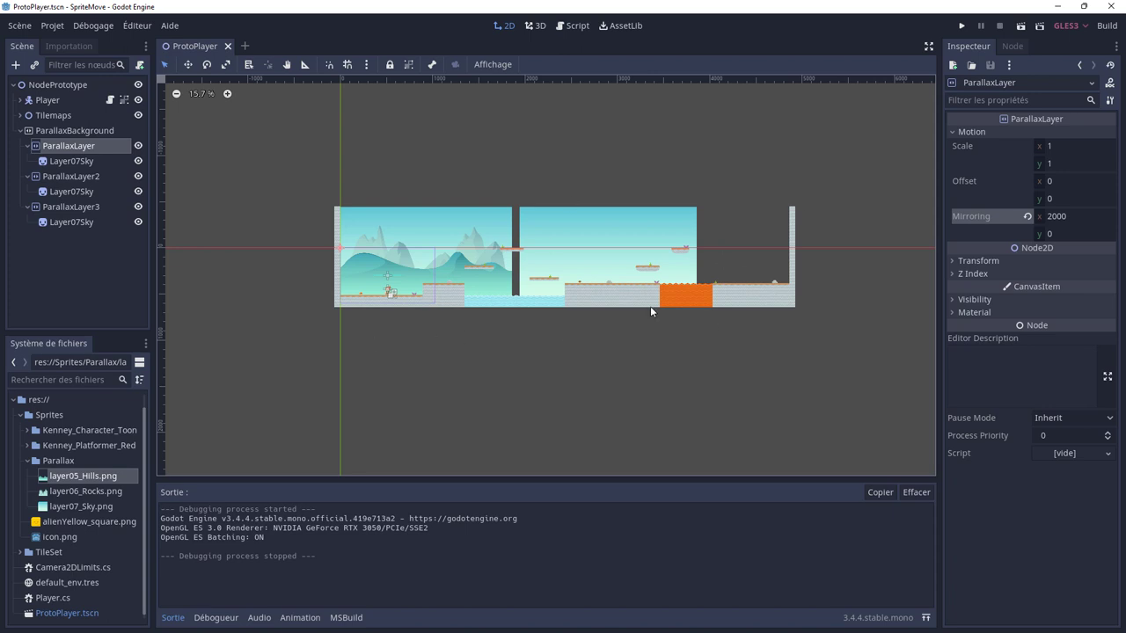
{"action": "scroll", "coordinate": [520, 408], "scroll_direction": "up", "scroll_amount": 1}
{"action": "scroll", "coordinate": [525, 405], "scroll_direction": "up", "scroll_amount": 1}
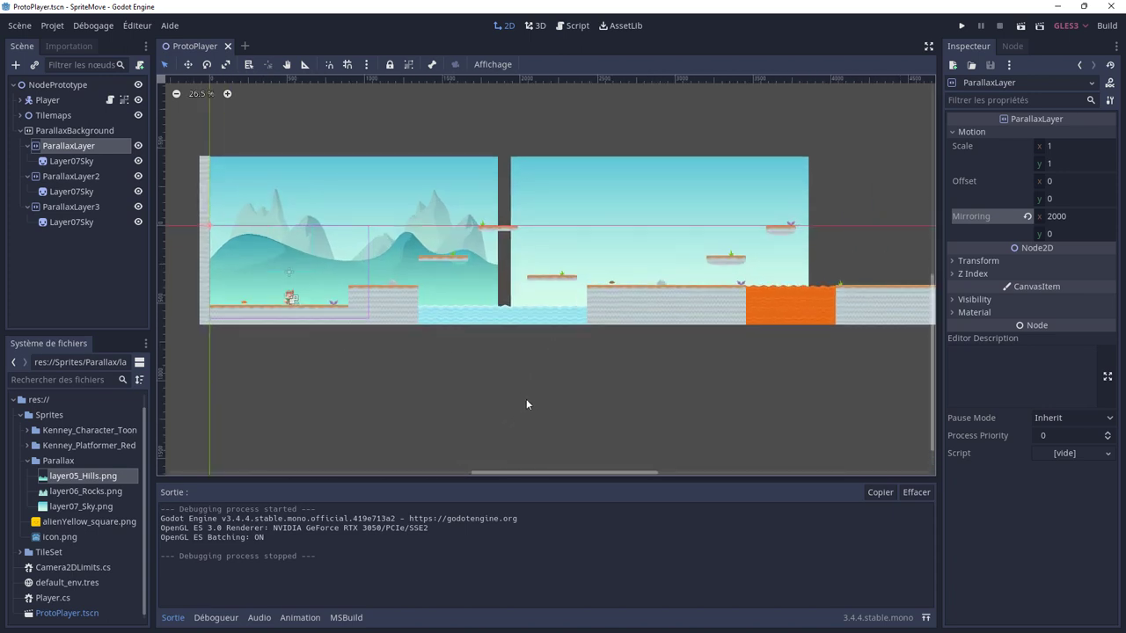
Set the first ParallaxLayer's Mirroring x to 1920, correcting a mistyped 1980.
{"action": "left_click", "coordinate": [1060, 219]}
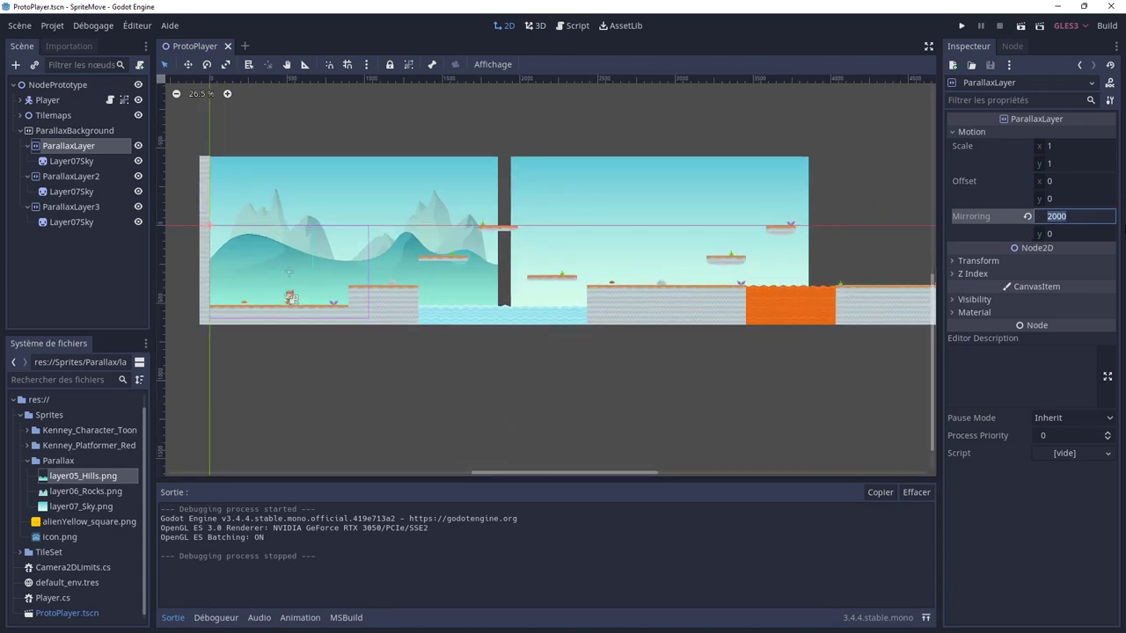
{"action": "type", "text": "19"}
{"action": "key", "text": "Tab"}
{"action": "left_click", "coordinate": [1068, 217]}
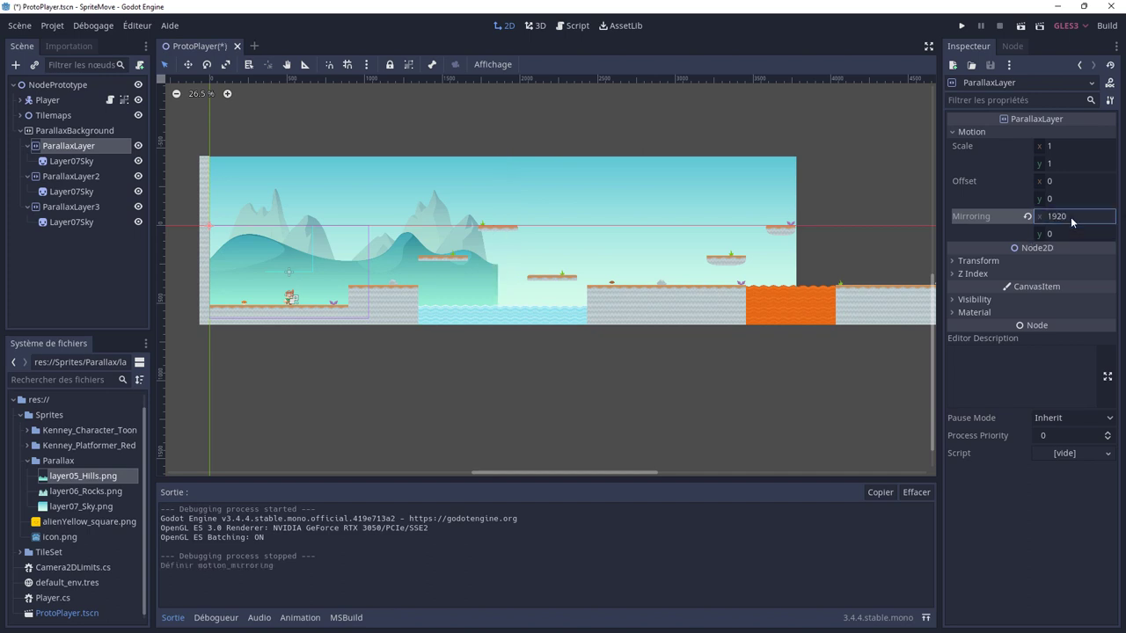
{"action": "type", "text": "198"}
{"action": "type", "text": "0"}
{"action": "key", "text": "Return"}
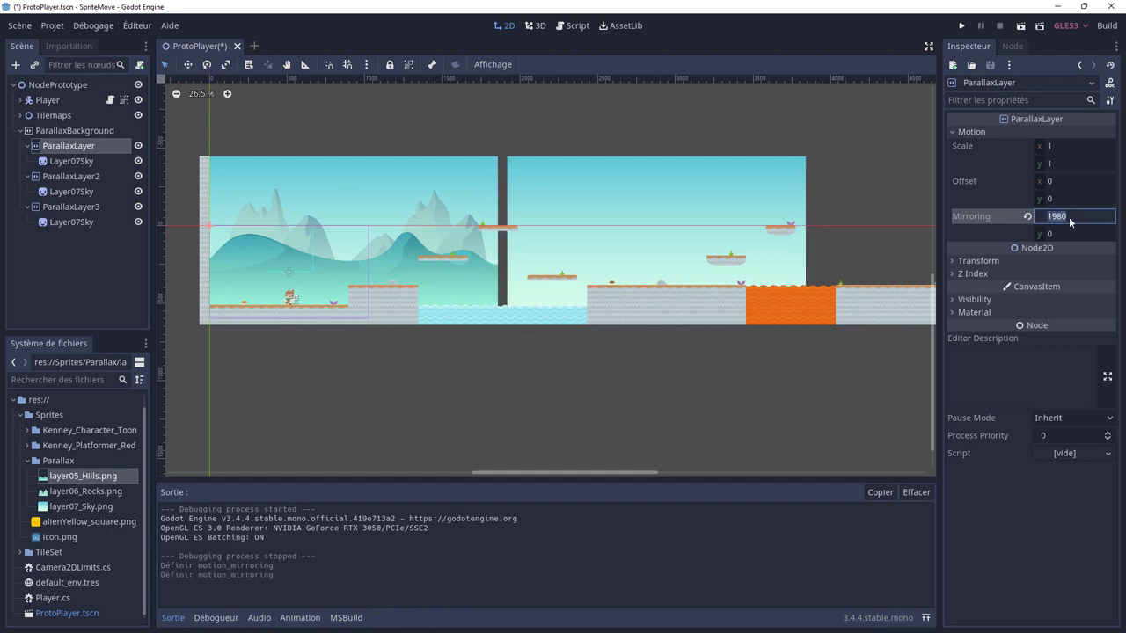
{"action": "type", "text": "0"}
{"action": "key", "text": "Return"}
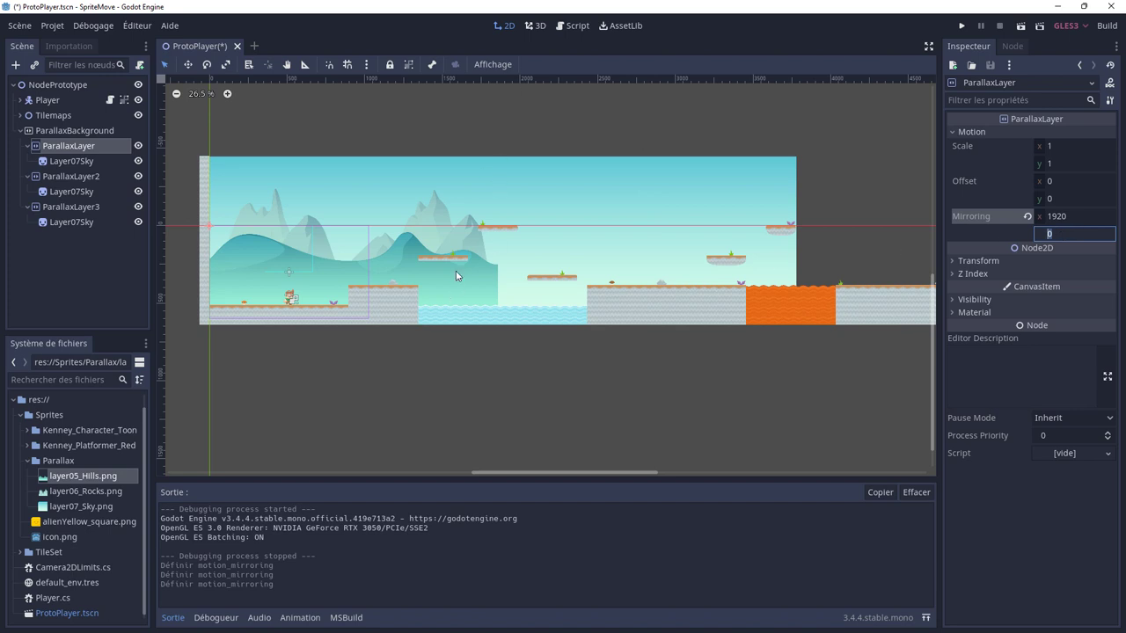
{"action": "scroll", "coordinate": [369, 307], "scroll_direction": "up", "scroll_amount": 3}
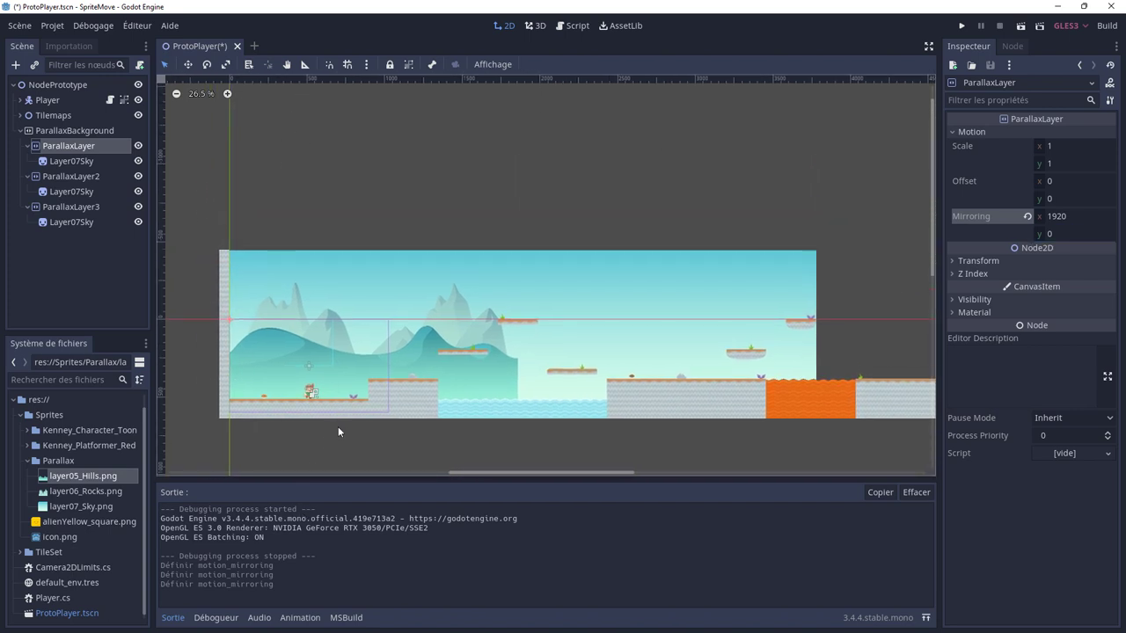
Give ParallaxLayer2 a horizontal Mirroring of 1920.
{"action": "left_click", "coordinate": [65, 177]}
{"action": "left_click", "coordinate": [953, 132]}
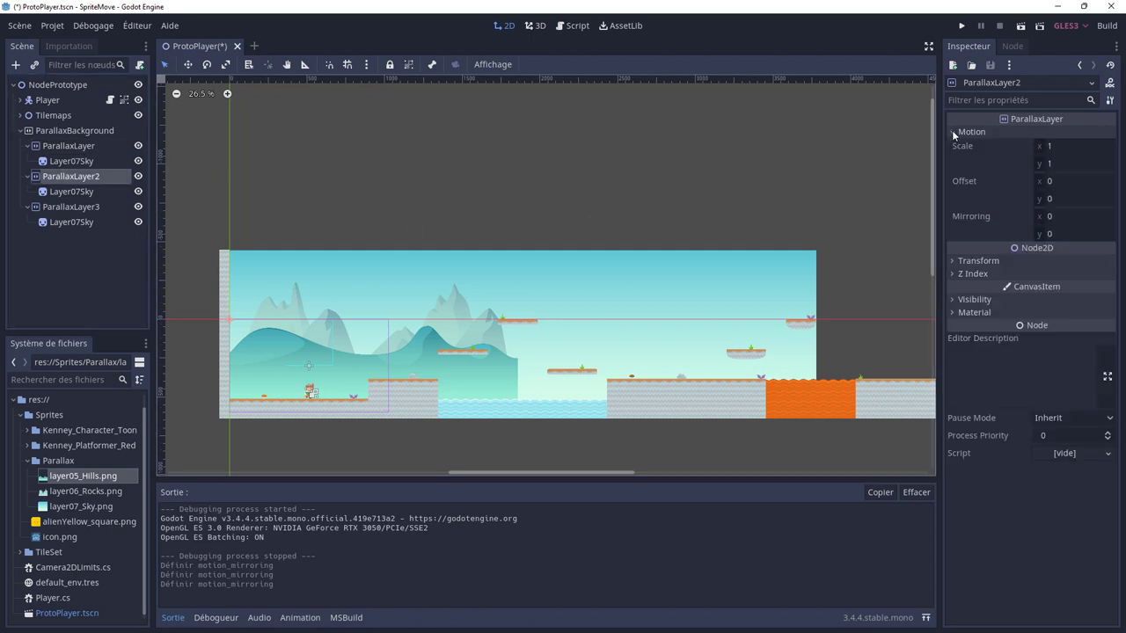
{"action": "left_click", "coordinate": [1055, 217]}
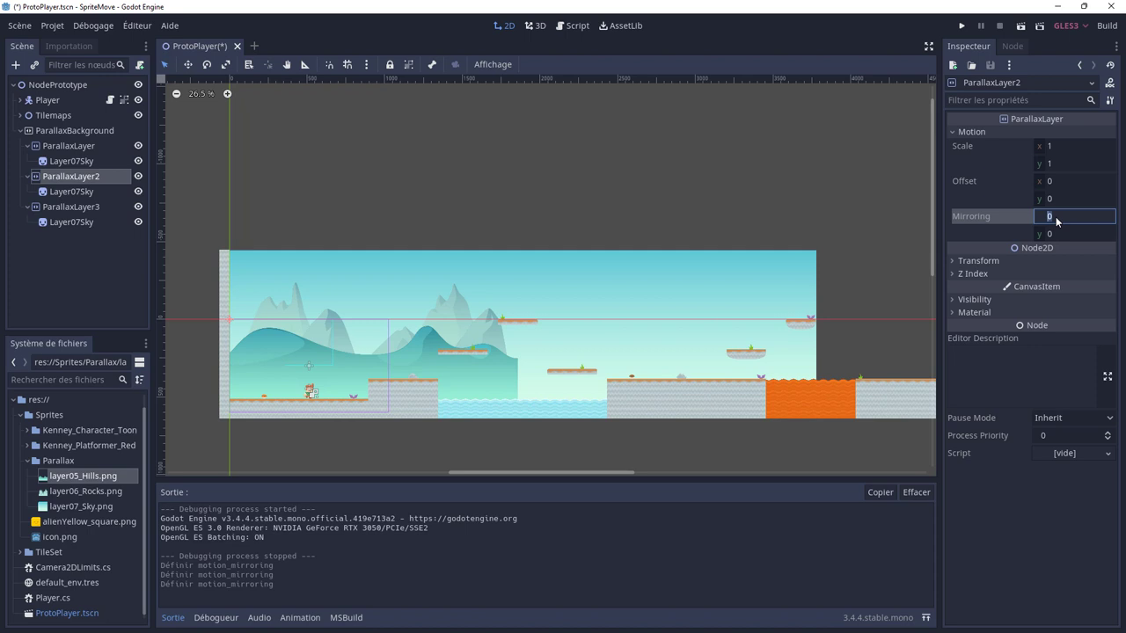
{"action": "type", "text": "1920"}
{"action": "key", "text": "Return"}
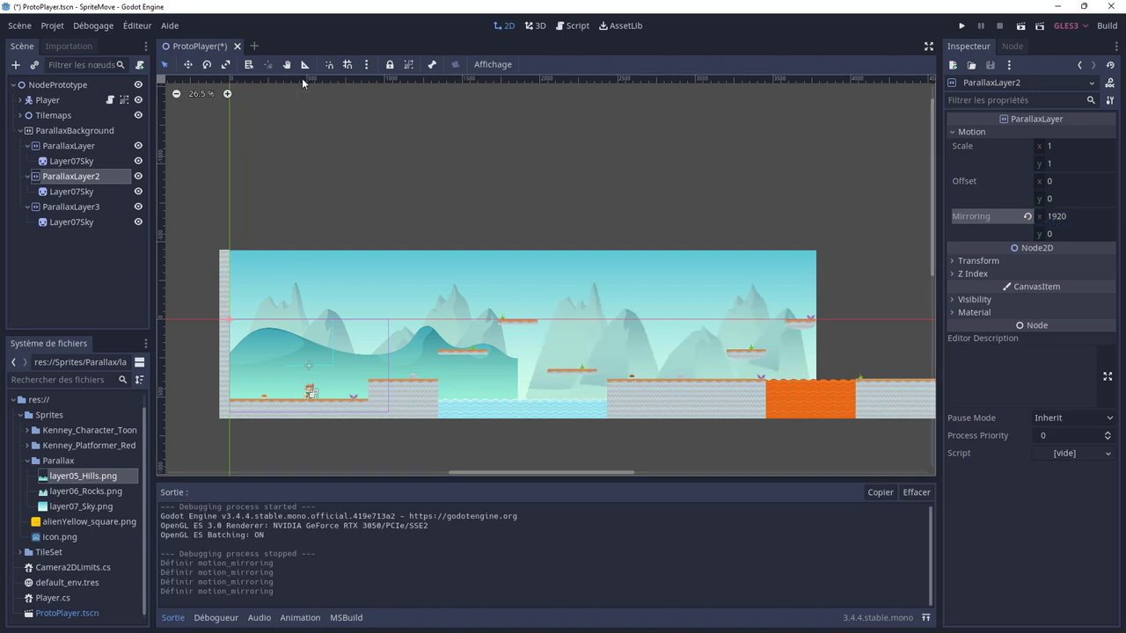
Give ParallaxLayer3 a horizontal Mirroring of 1920 and launch the game.
{"action": "left_click", "coordinate": [90, 225]}
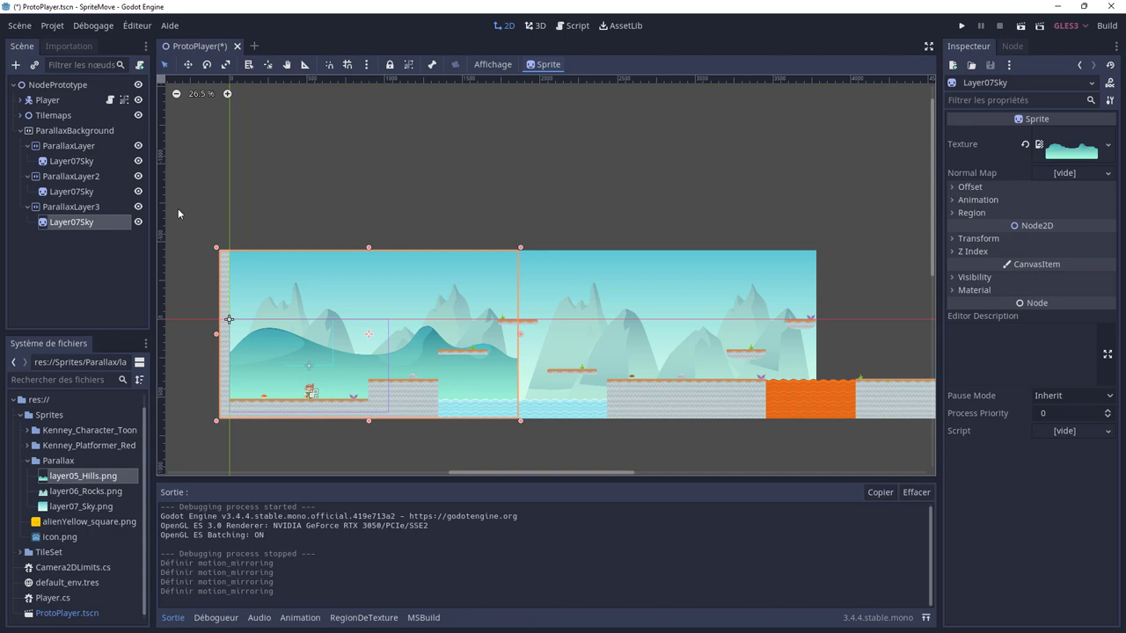
{"action": "left_click", "coordinate": [75, 207]}
{"action": "left_click", "coordinate": [958, 134]}
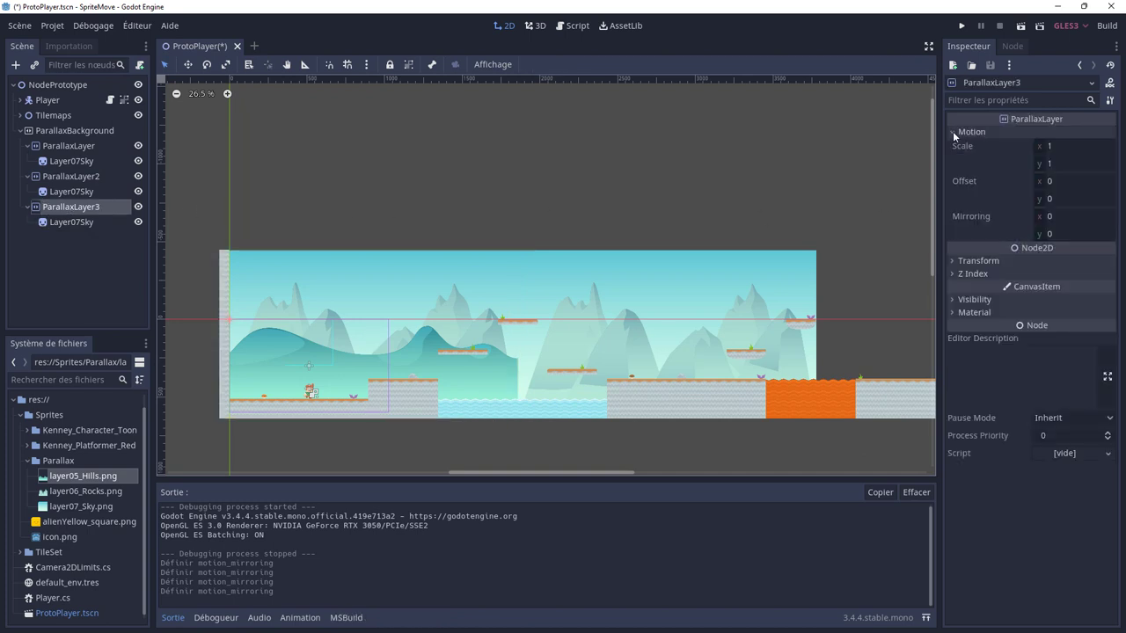
{"action": "left_click", "coordinate": [1056, 218]}
{"action": "type", "text": "192"}
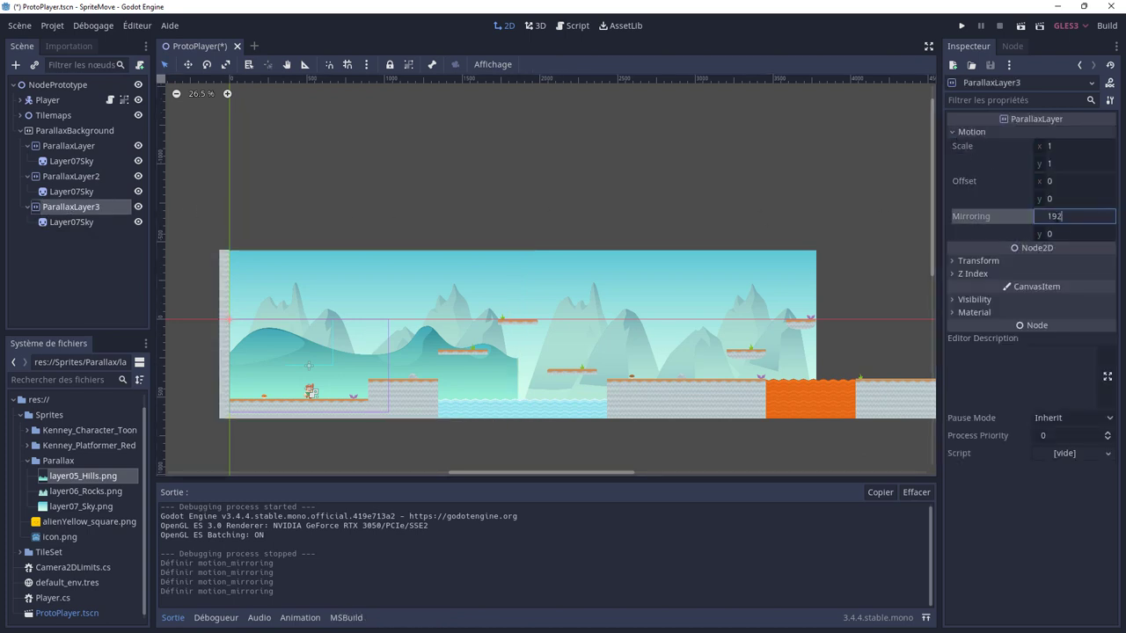
{"action": "type", "text": "0"}
{"action": "key", "text": "Return"}
{"action": "left_click", "coordinate": [962, 27]}
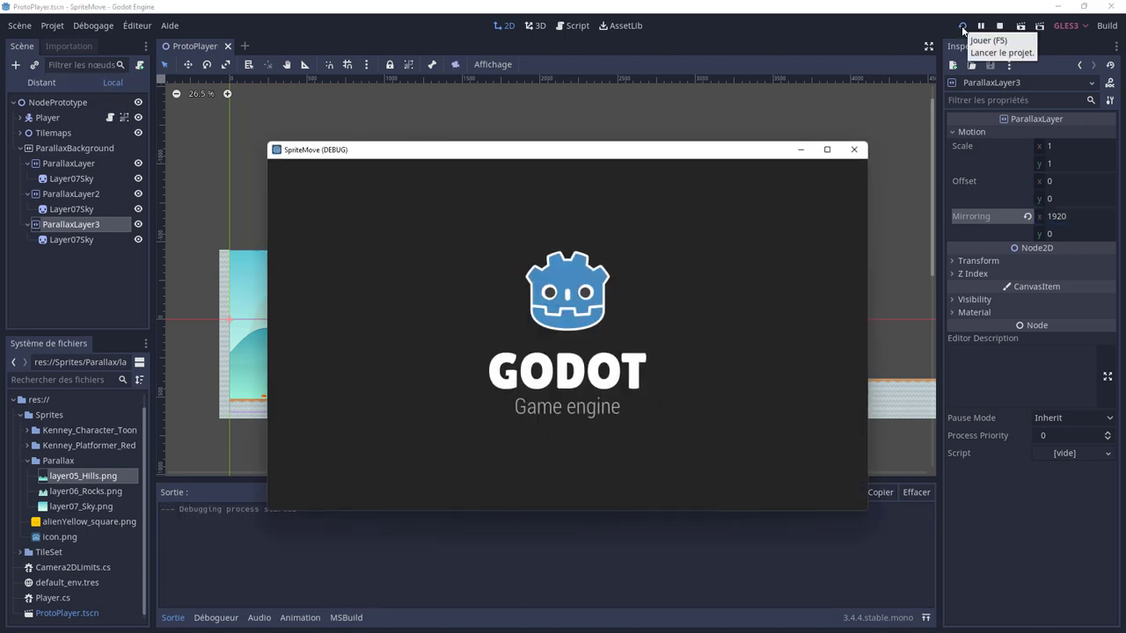
Run and jump the player rightwards across the platforms to watch the layers repeat.
{"action": "key", "text": "Right"}
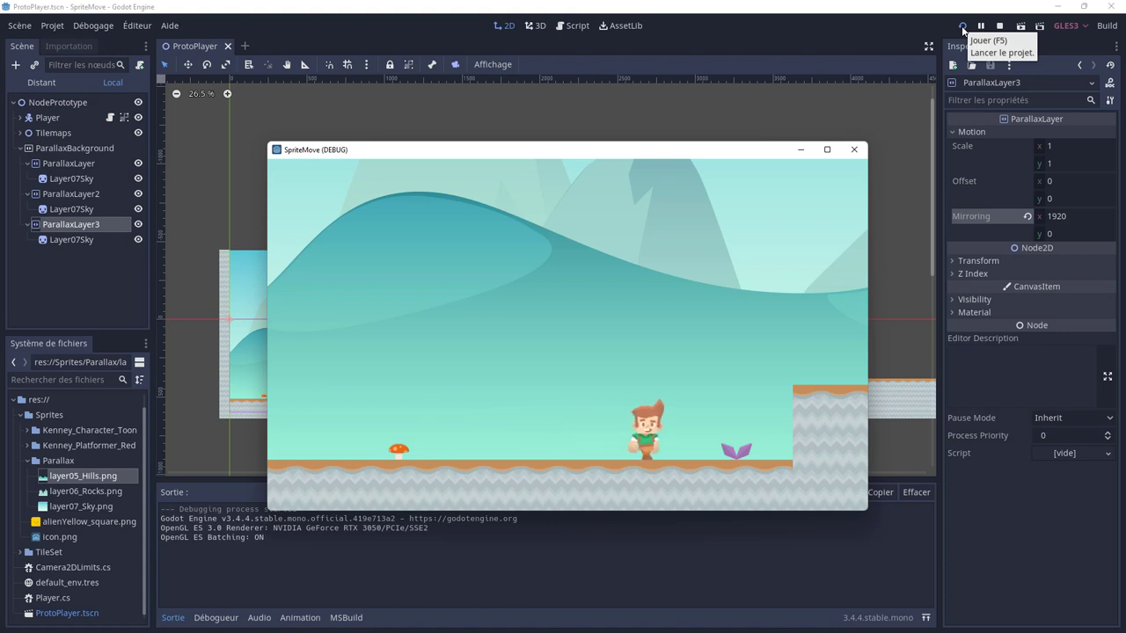
{"action": "key", "text": "space"}
{"action": "key", "text": "space"}
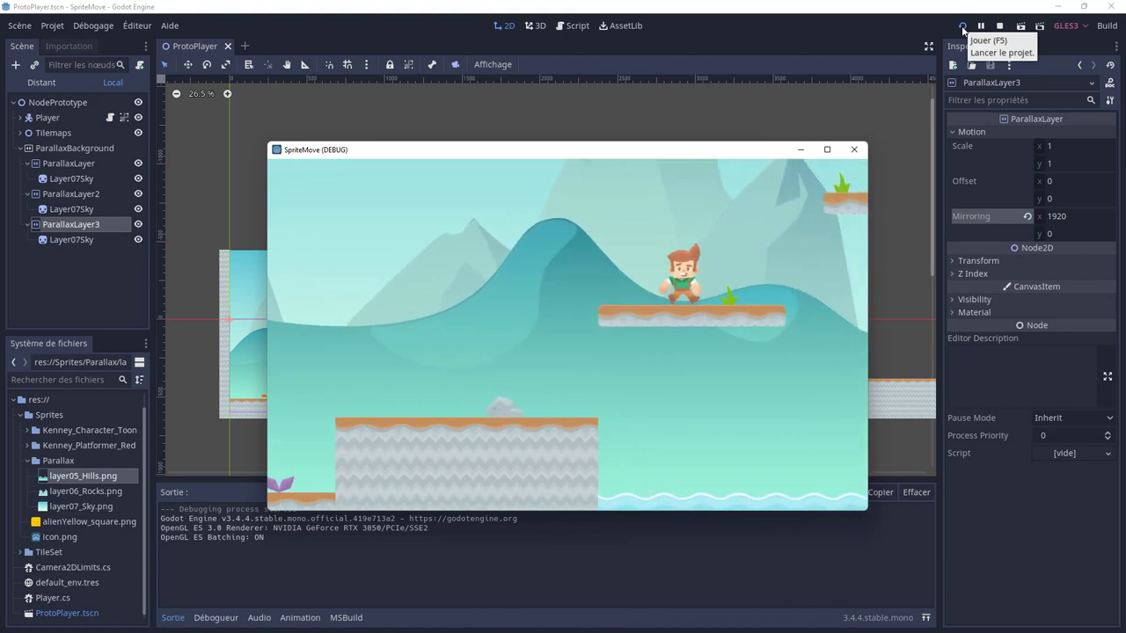
{"action": "key", "text": "space"}
{"action": "key", "text": "Right"}
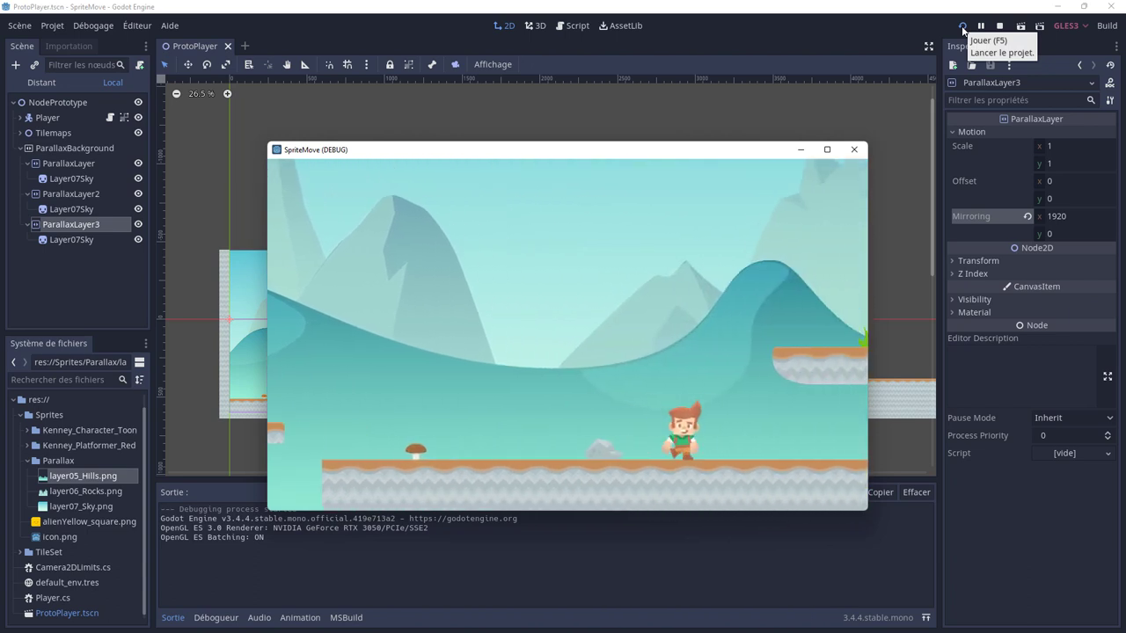
{"action": "key", "text": "space"}
{"action": "key", "text": "space"}
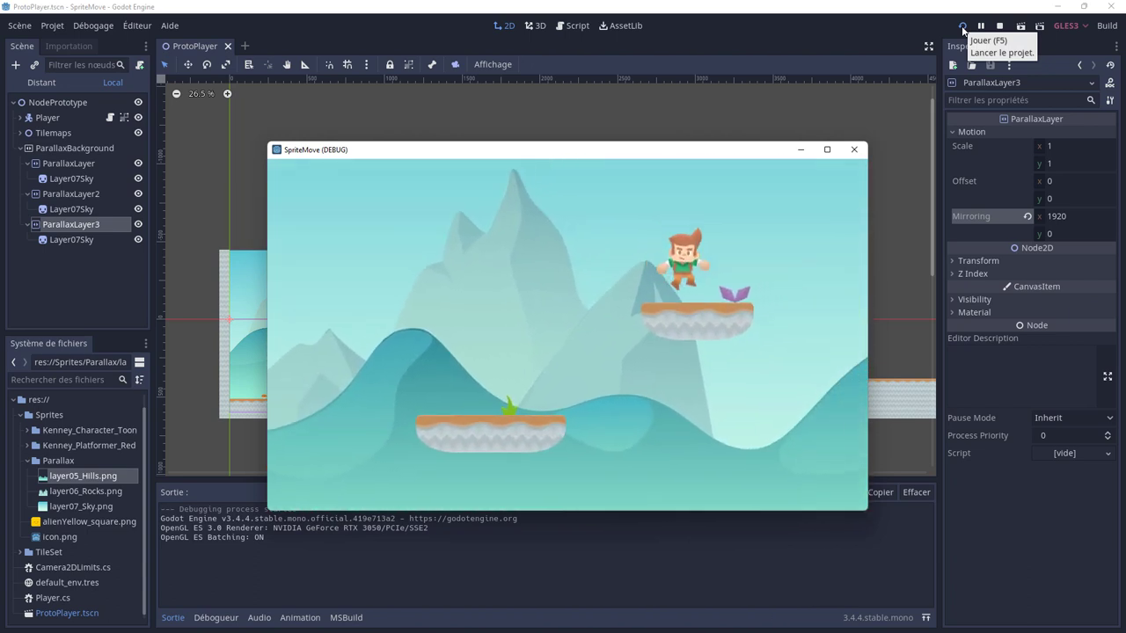
{"action": "key", "text": "Right"}
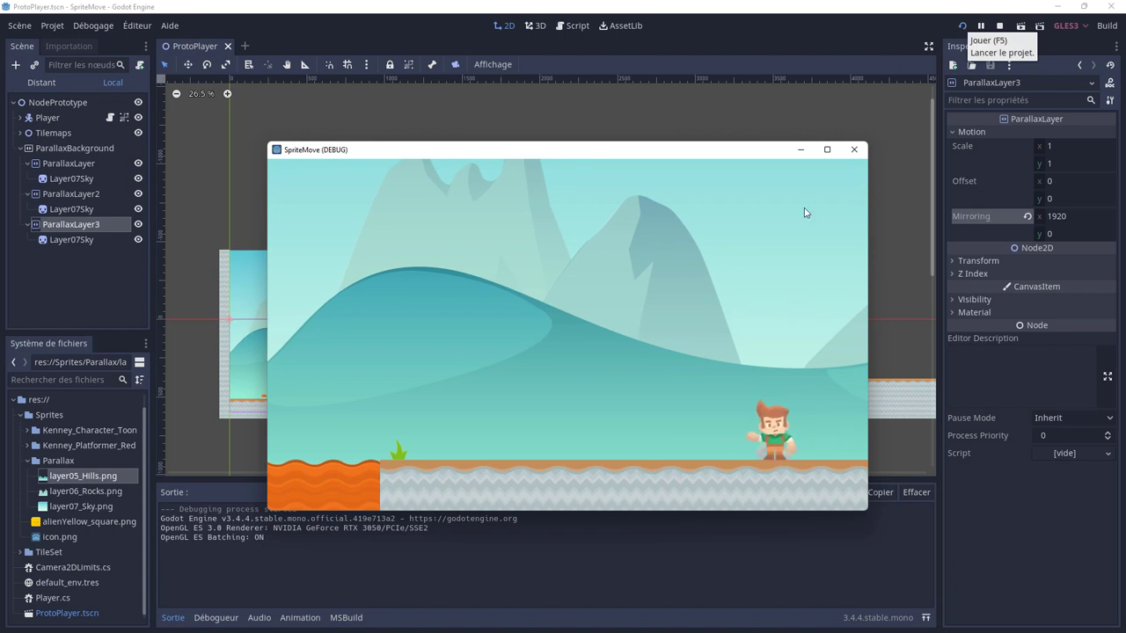
{"action": "left_click", "coordinate": [853, 155]}
{"action": "scroll", "coordinate": [883, 405], "scroll_direction": "down", "scroll_amount": 1}
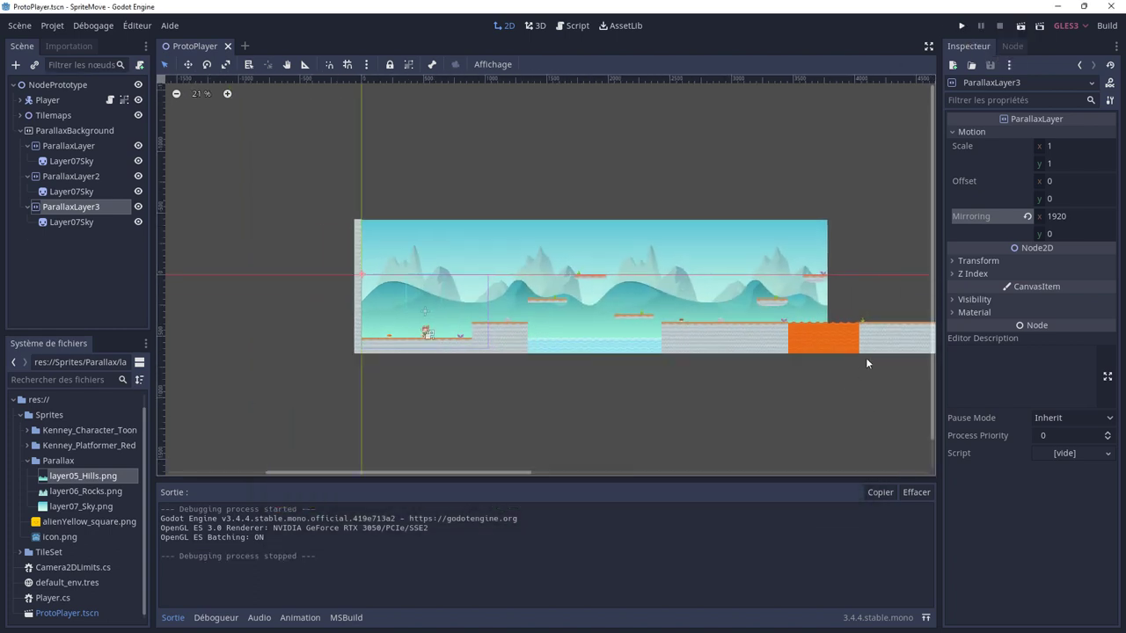
{"action": "scroll", "coordinate": [748, 378], "scroll_direction": "right", "scroll_amount": 5, "text": "shift"}
{"action": "scroll", "coordinate": [685, 308], "scroll_direction": "left", "scroll_amount": 1, "text": "shift"}
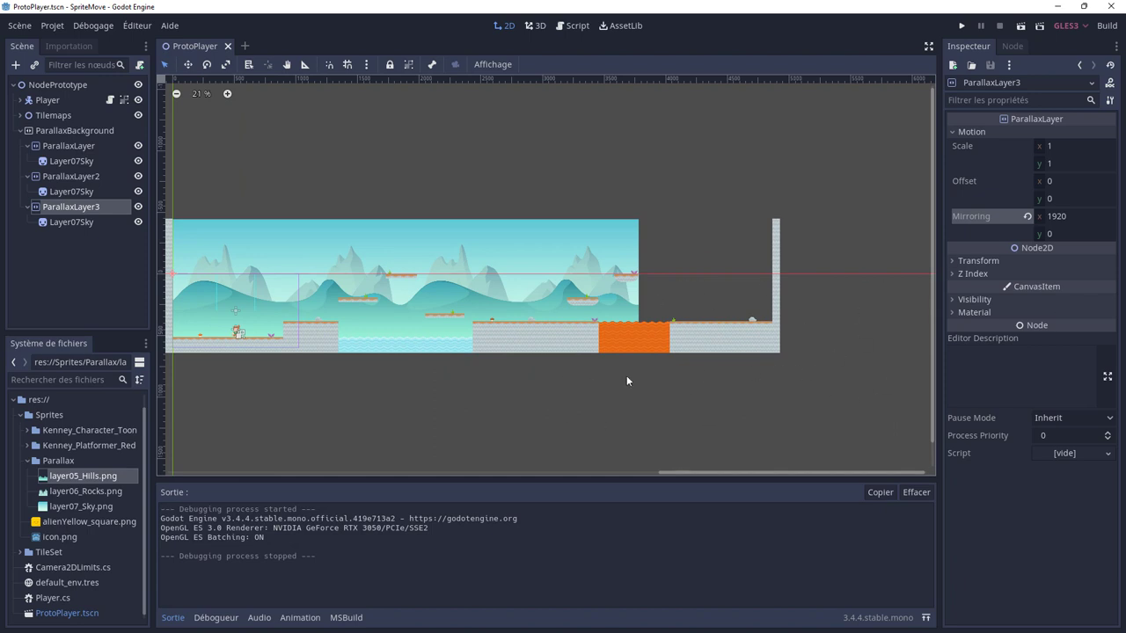
{"action": "scroll", "coordinate": [616, 369], "scroll_direction": "left", "scroll_amount": 2, "text": "shift"}
{"action": "scroll", "coordinate": [690, 408], "scroll_direction": "left", "scroll_amount": 2, "text": "shift"}
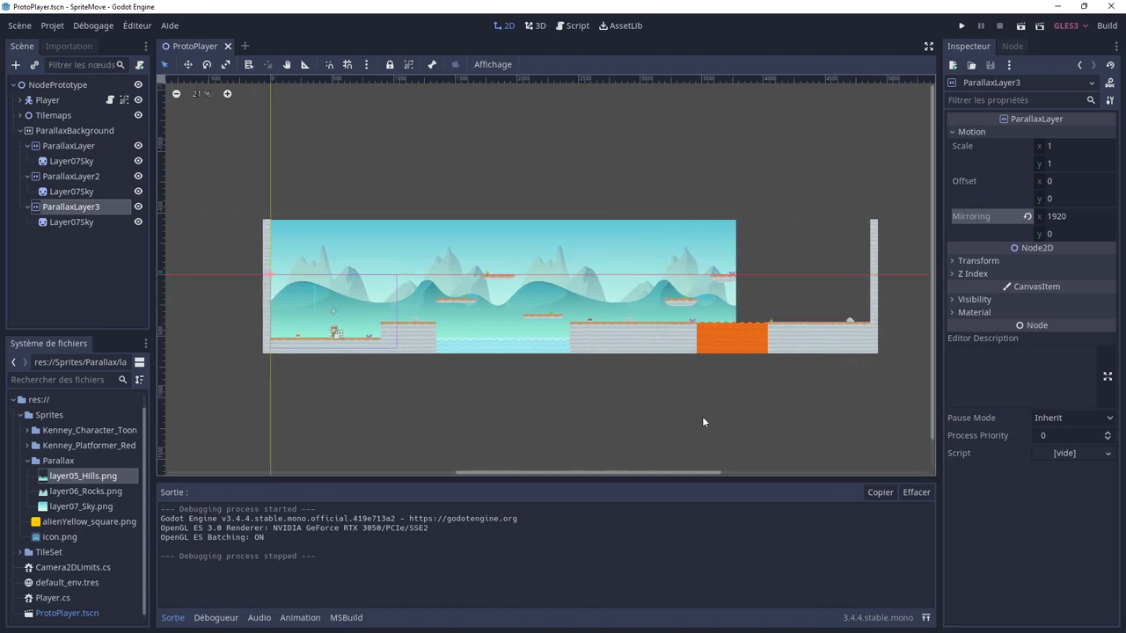
{"action": "scroll", "coordinate": [699, 413], "scroll_direction": "up", "scroll_amount": 1}
{"action": "scroll", "coordinate": [613, 362], "scroll_direction": "left", "scroll_amount": 1, "text": "shift"}
{"action": "scroll", "coordinate": [654, 401], "scroll_direction": "left", "scroll_amount": 1, "text": "shift"}
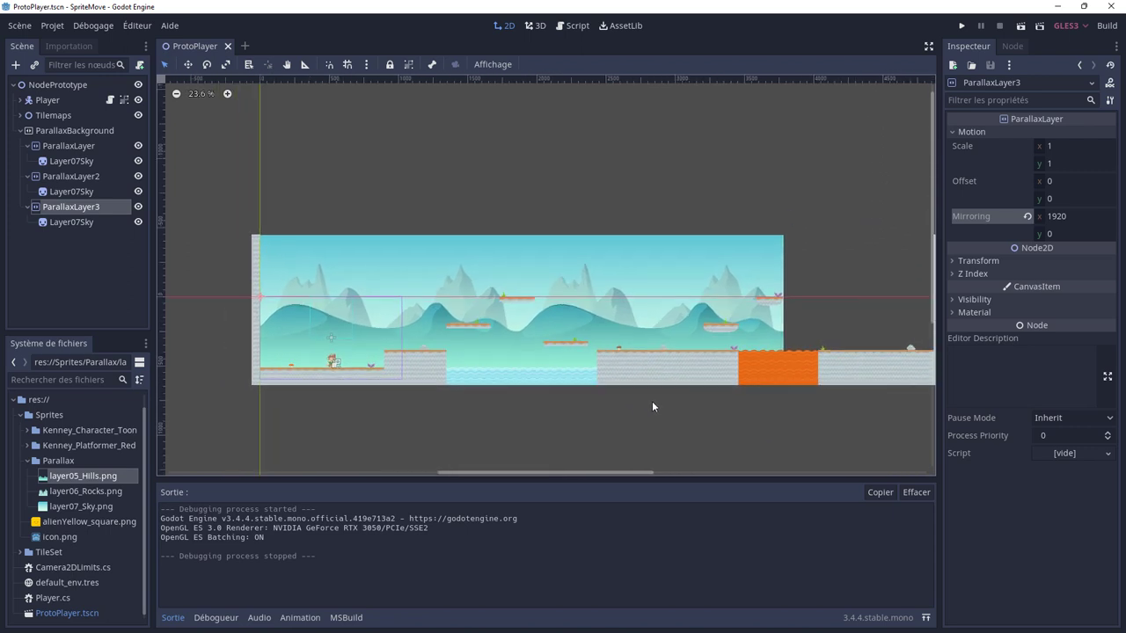
{"action": "scroll", "coordinate": [652, 406], "scroll_direction": "up", "scroll_amount": 1}
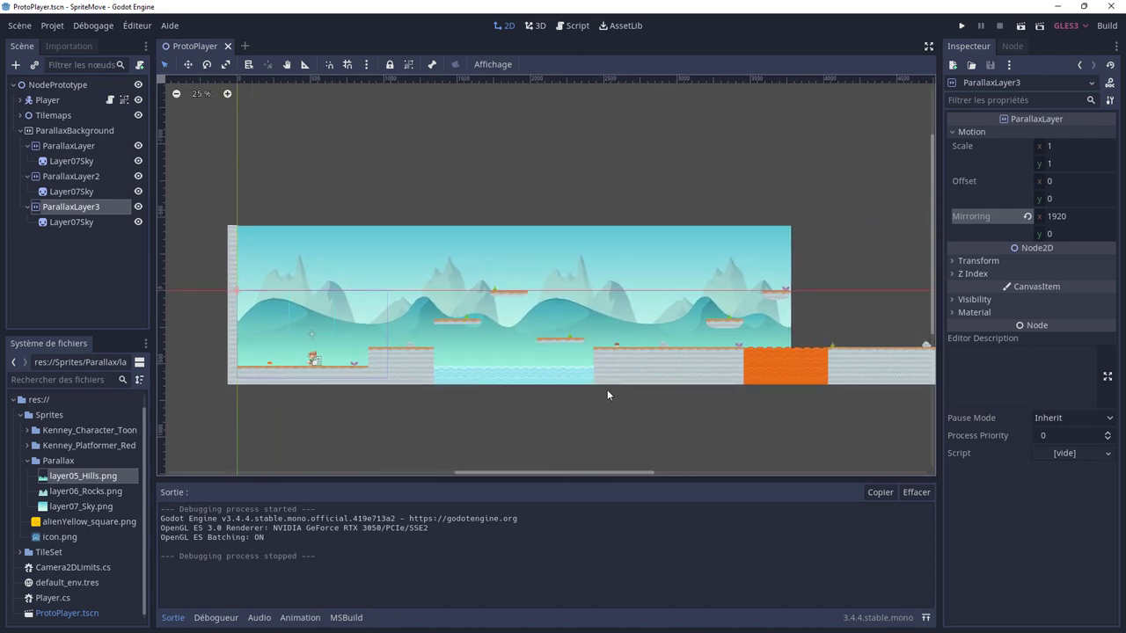
Set ParallaxLayer2's Motion Scale x to 0.5.
{"action": "left_click", "coordinate": [65, 150]}
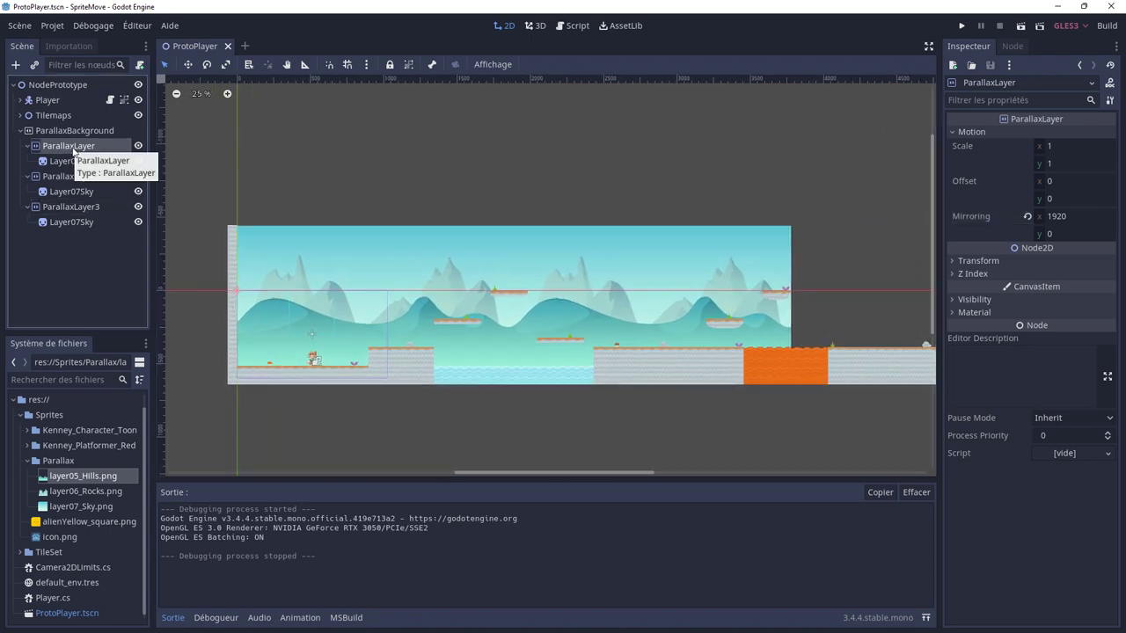
{"action": "left_click", "coordinate": [66, 161]}
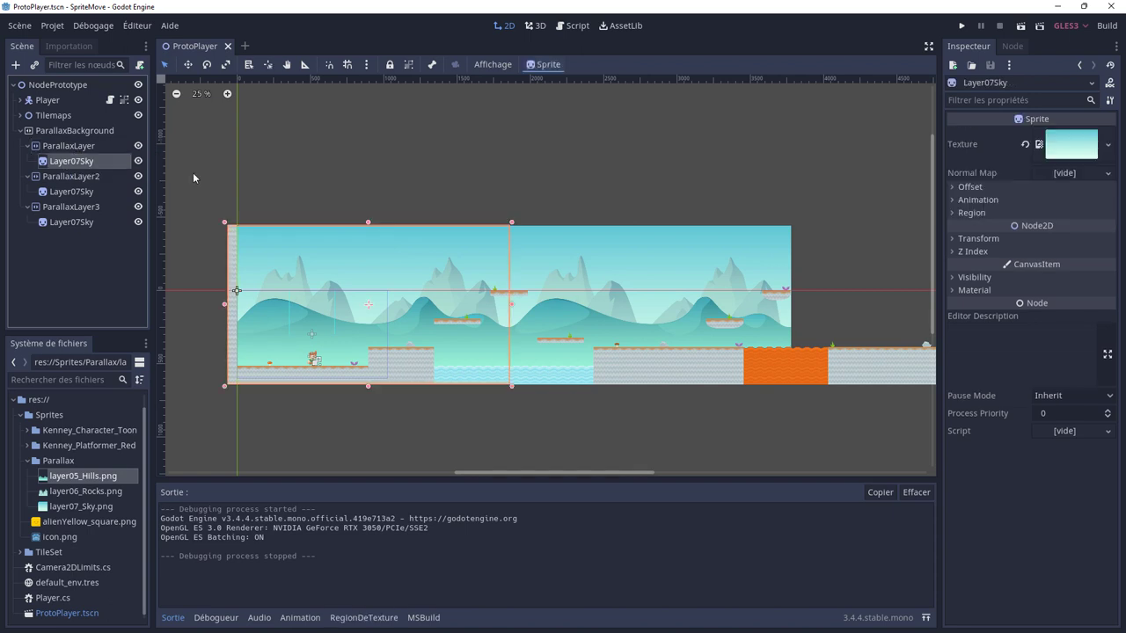
{"action": "left_click", "coordinate": [108, 145]}
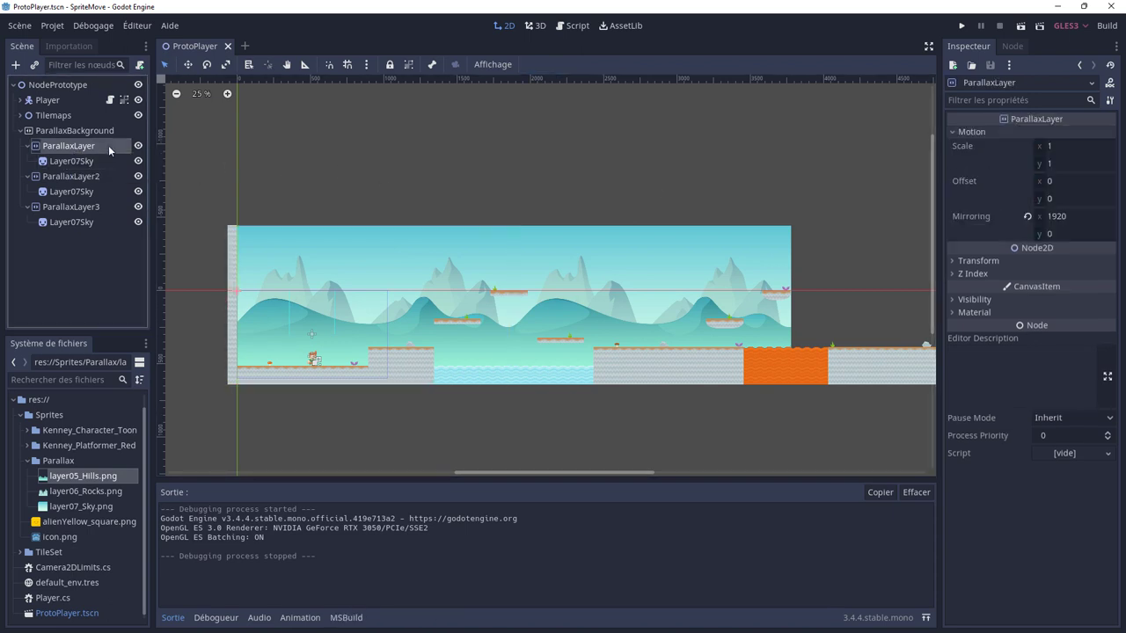
{"action": "left_click", "coordinate": [85, 178]}
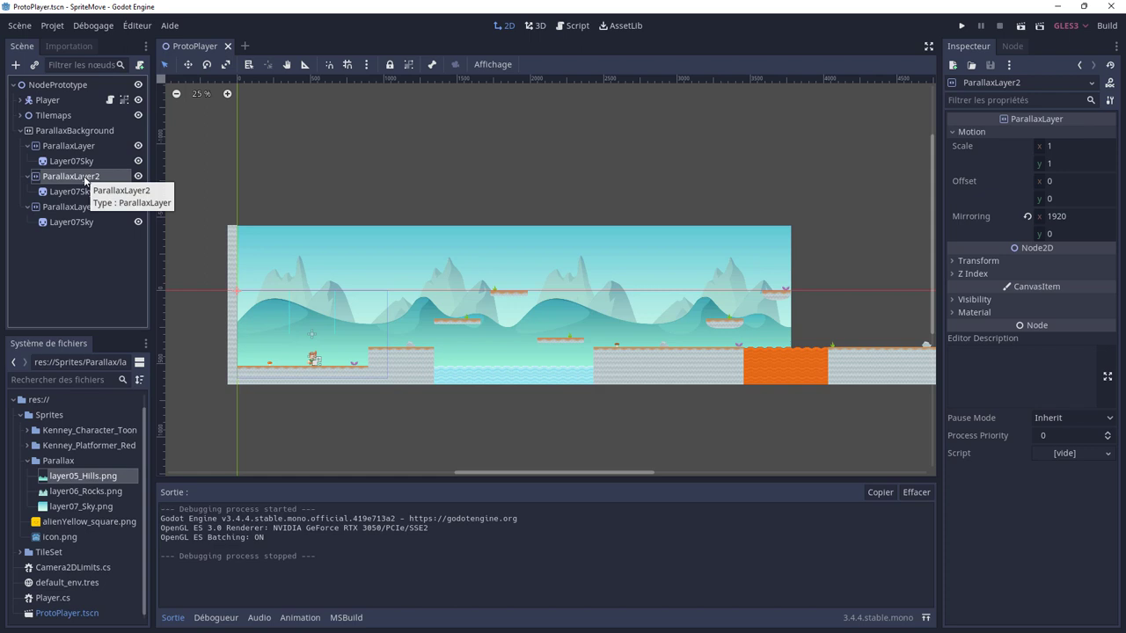
{"action": "left_click", "coordinate": [79, 192]}
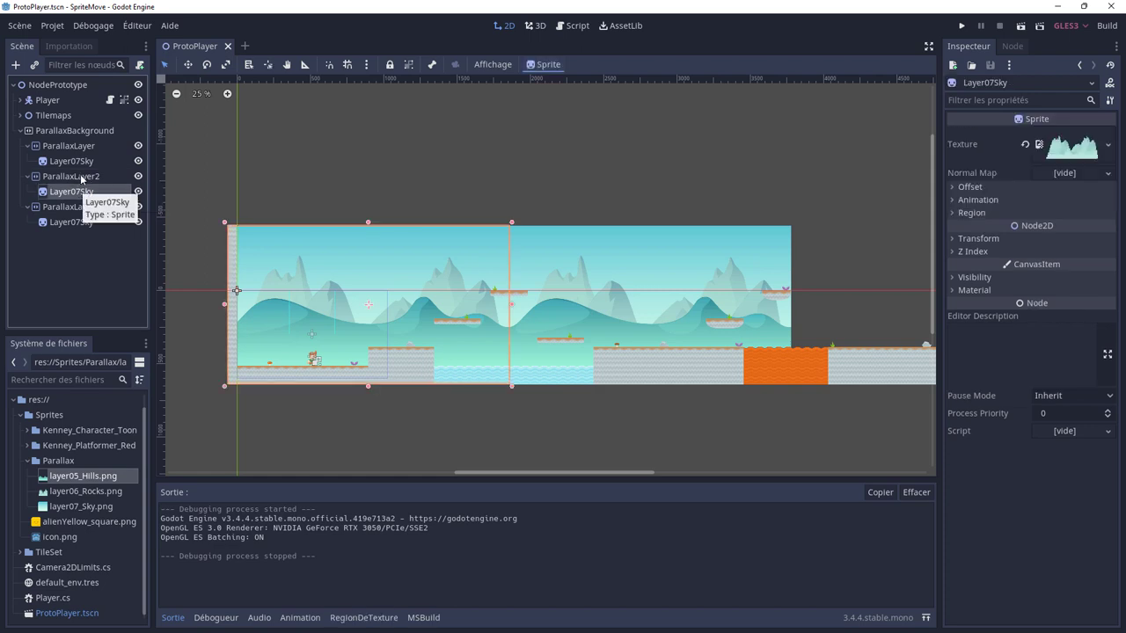
{"action": "left_click", "coordinate": [81, 178]}
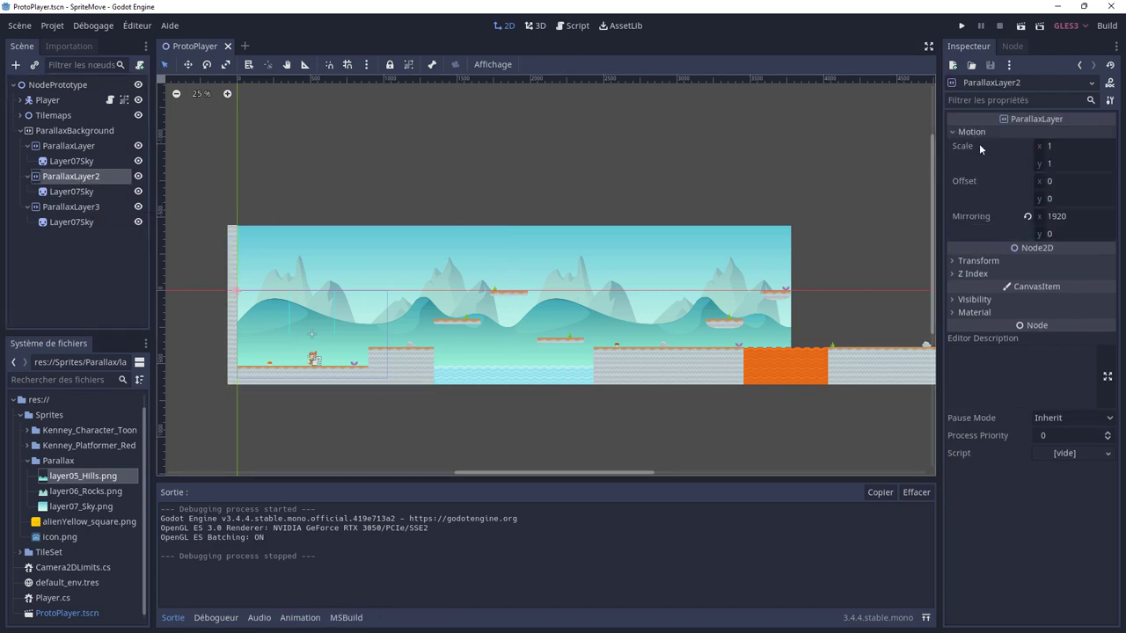
{"action": "left_click", "coordinate": [1047, 149]}
{"action": "type", "text": "0.5"}
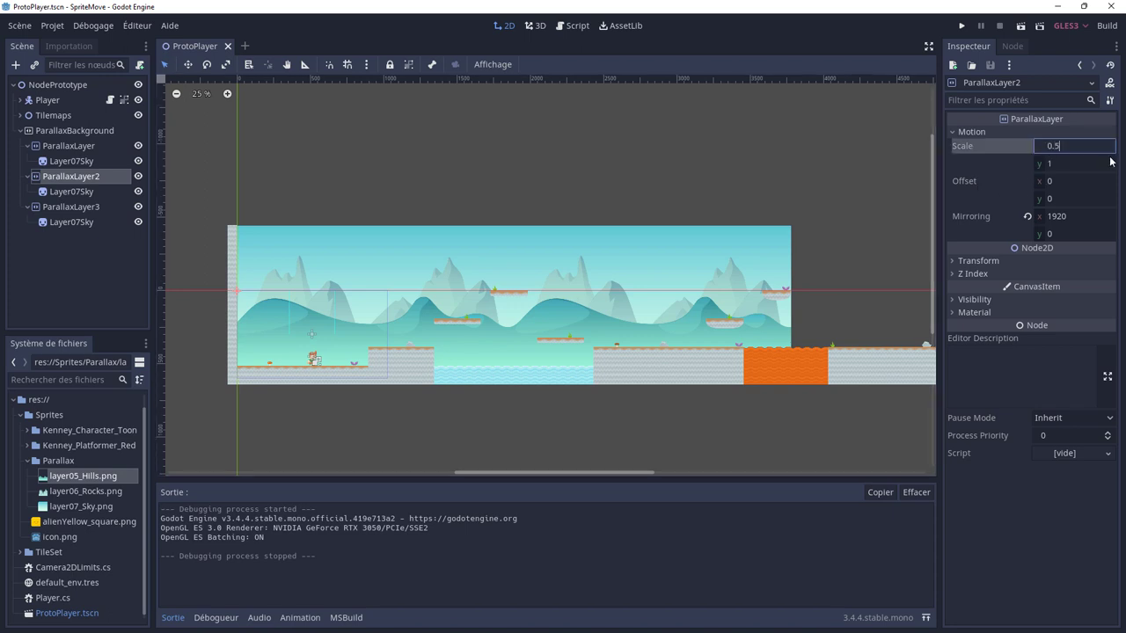
{"action": "key", "text": "Tab"}
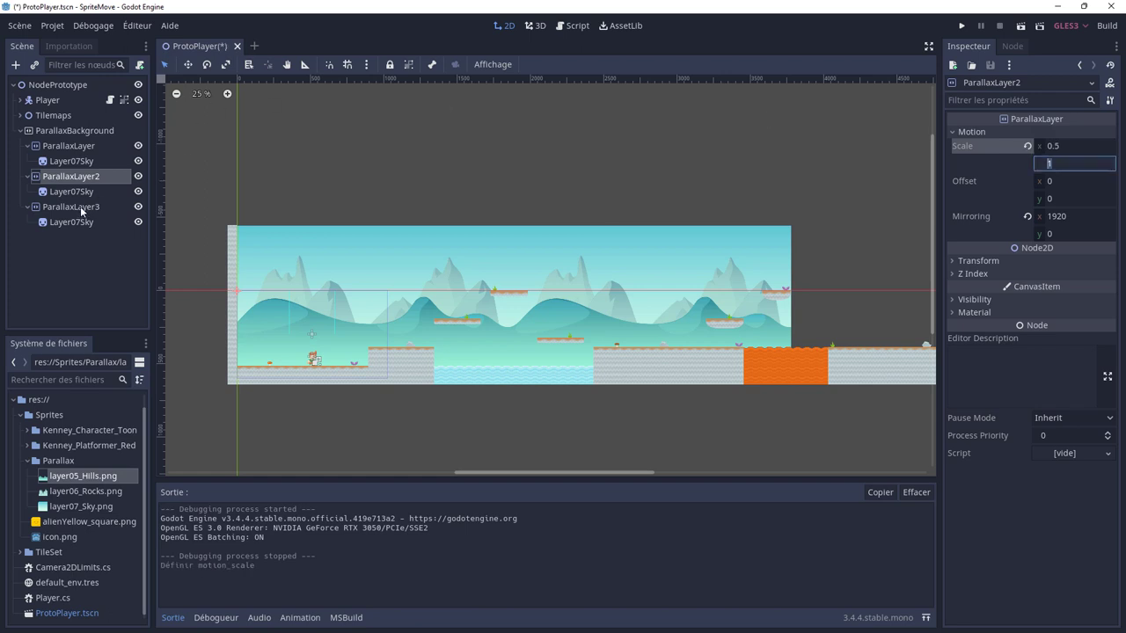
Set ParallaxLayer3's Motion Scale to 0.75 horizontally and 1 vertically.
{"action": "left_click", "coordinate": [79, 208]}
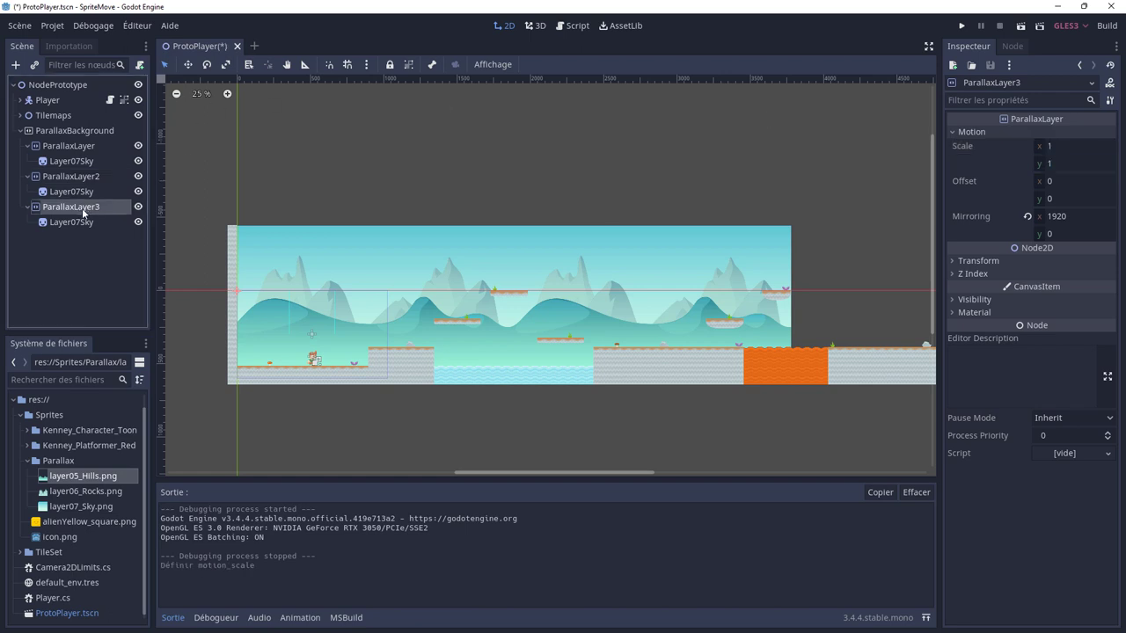
{"action": "left_click", "coordinate": [1053, 165]}
{"action": "type", "text": "0.2"}
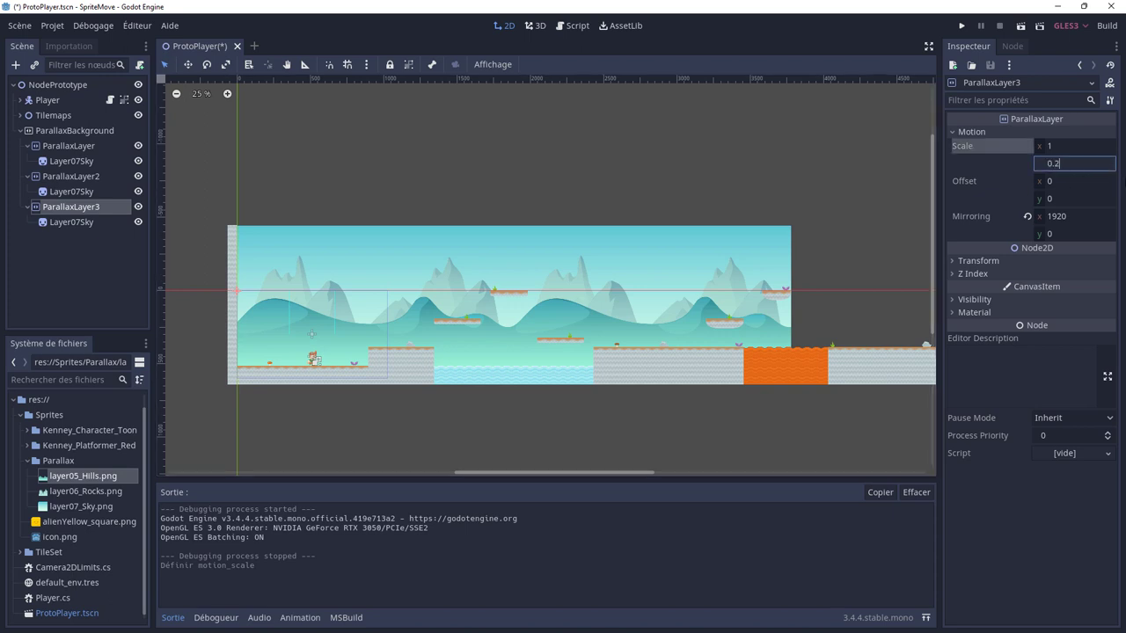
{"action": "type", "text": "5"}
{"action": "key", "text": "Tab"}
{"action": "left_click", "coordinate": [1056, 166]}
{"action": "type", "text": "0.75"}
{"action": "key", "text": "Return"}
{"action": "type", "text": "1"}
{"action": "left_click", "coordinate": [1051, 147]}
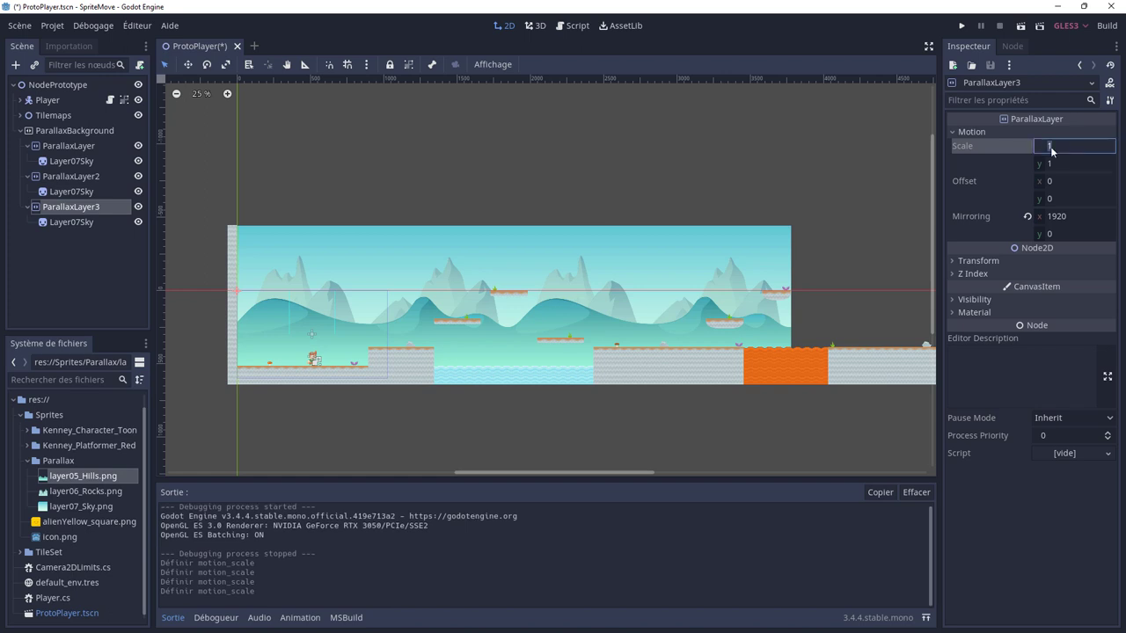
{"action": "type", "text": "0.75"}
{"action": "key", "text": "Tab"}
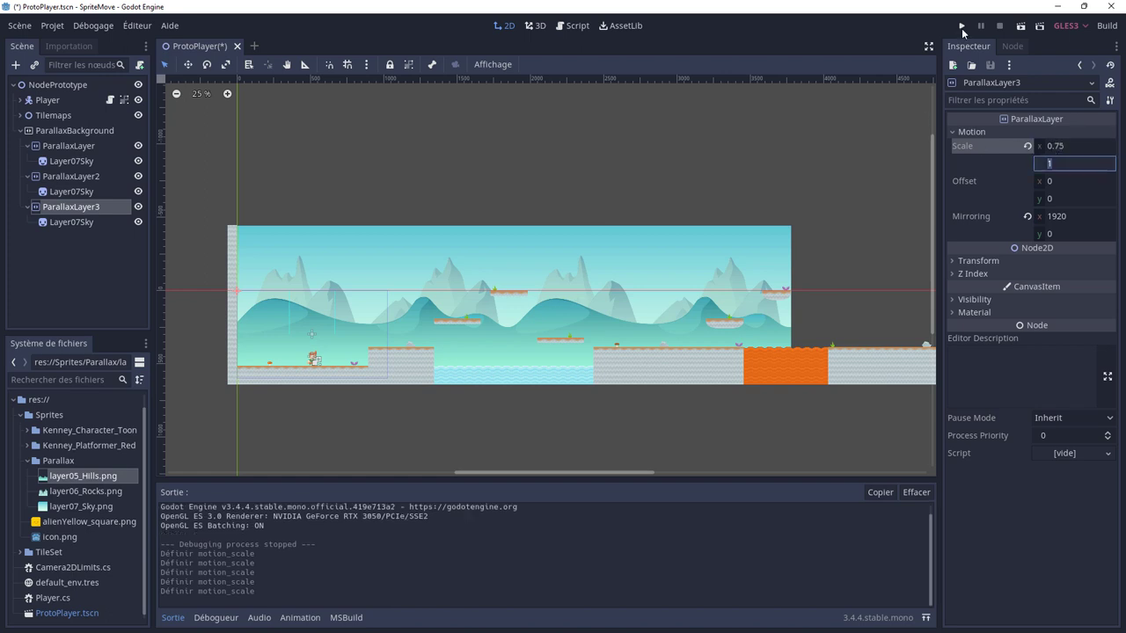
Test-play the level, running and jumping right across the platforms, then close the game.
{"action": "left_click", "coordinate": [962, 28]}
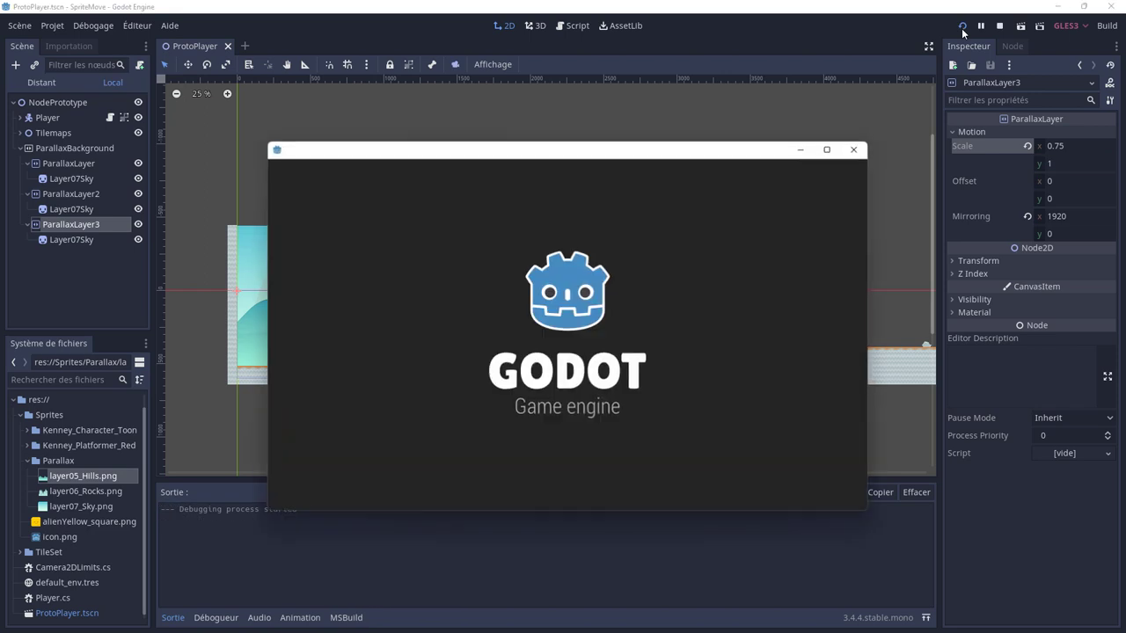
{"action": "key", "text": "Right"}
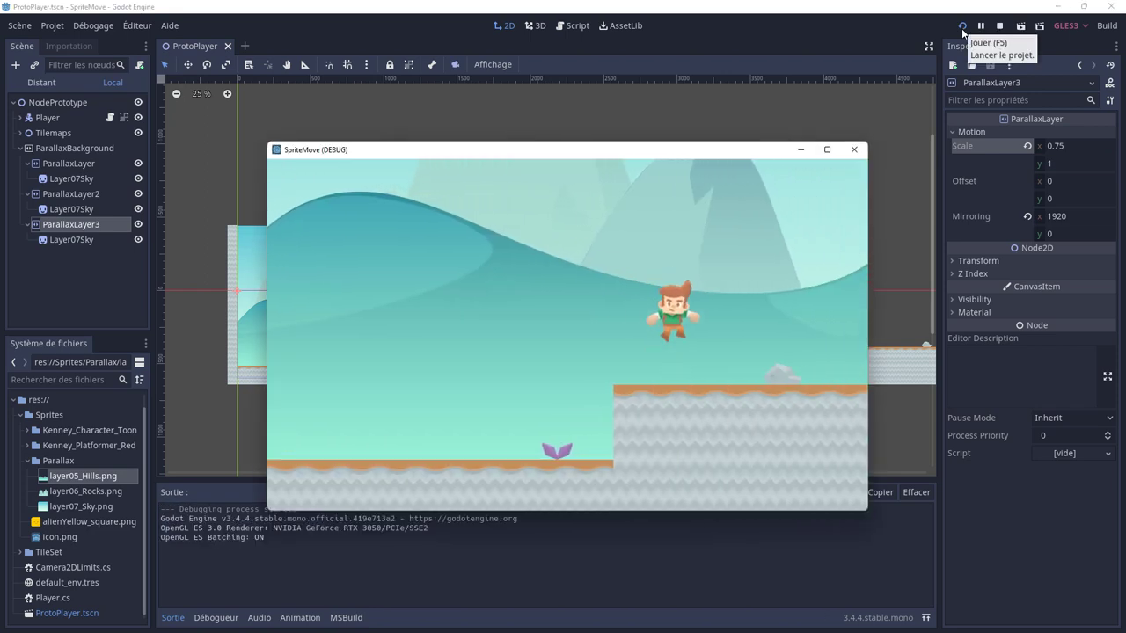
{"action": "key", "text": "space"}
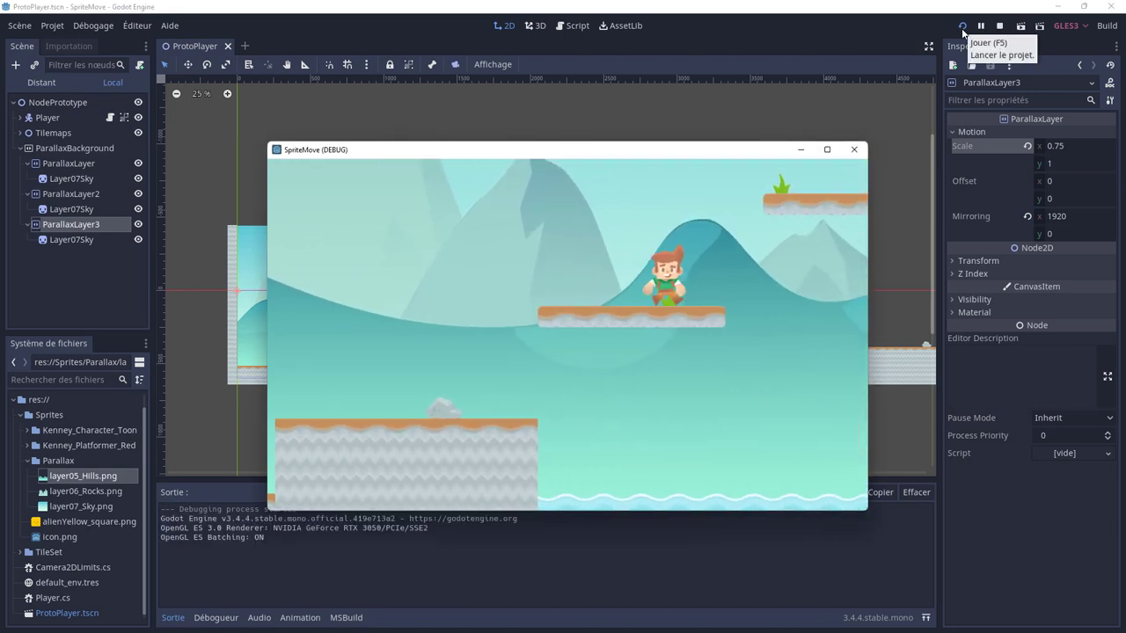
{"action": "key", "text": "space"}
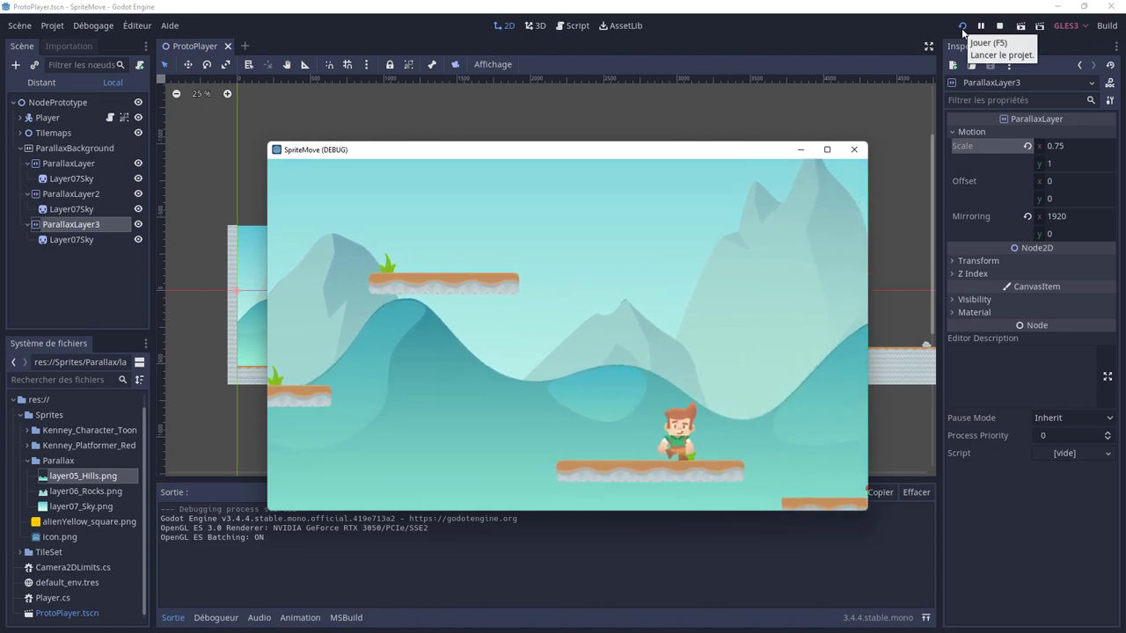
{"action": "key", "text": "space"}
{"action": "key", "text": "space"}
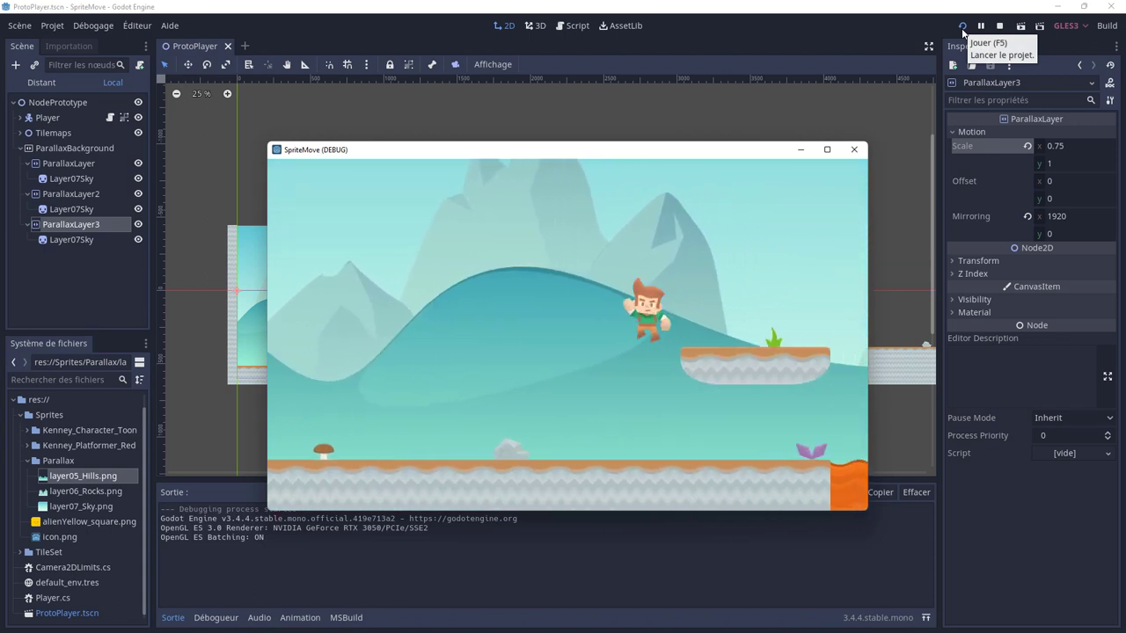
{"action": "key", "text": "space"}
{"action": "key", "text": "space"}
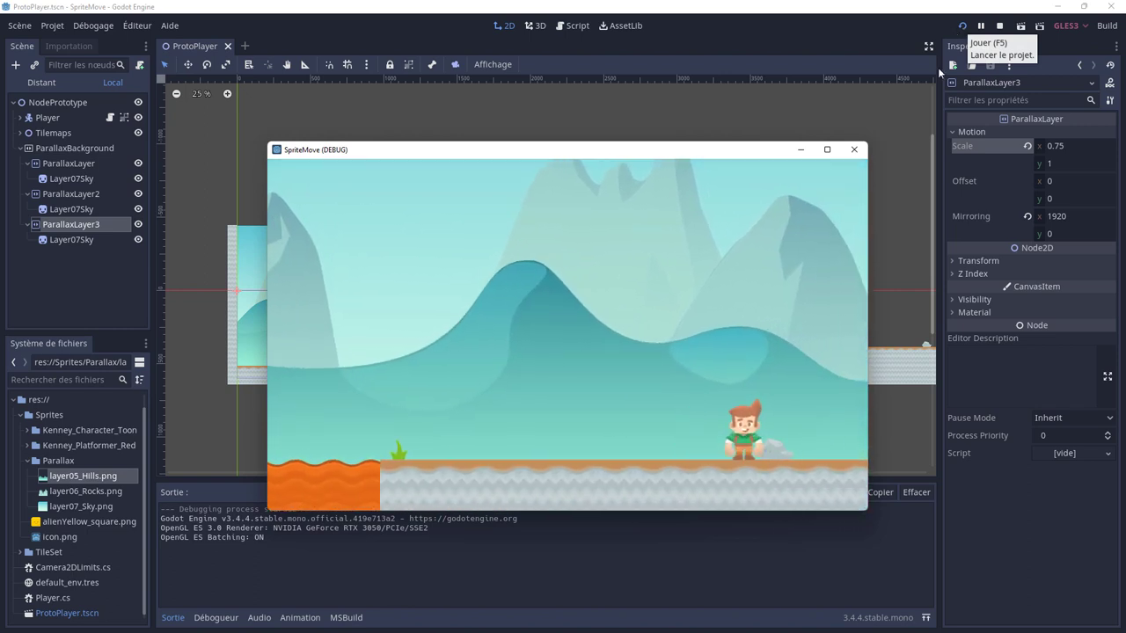
{"action": "left_click", "coordinate": [853, 149]}
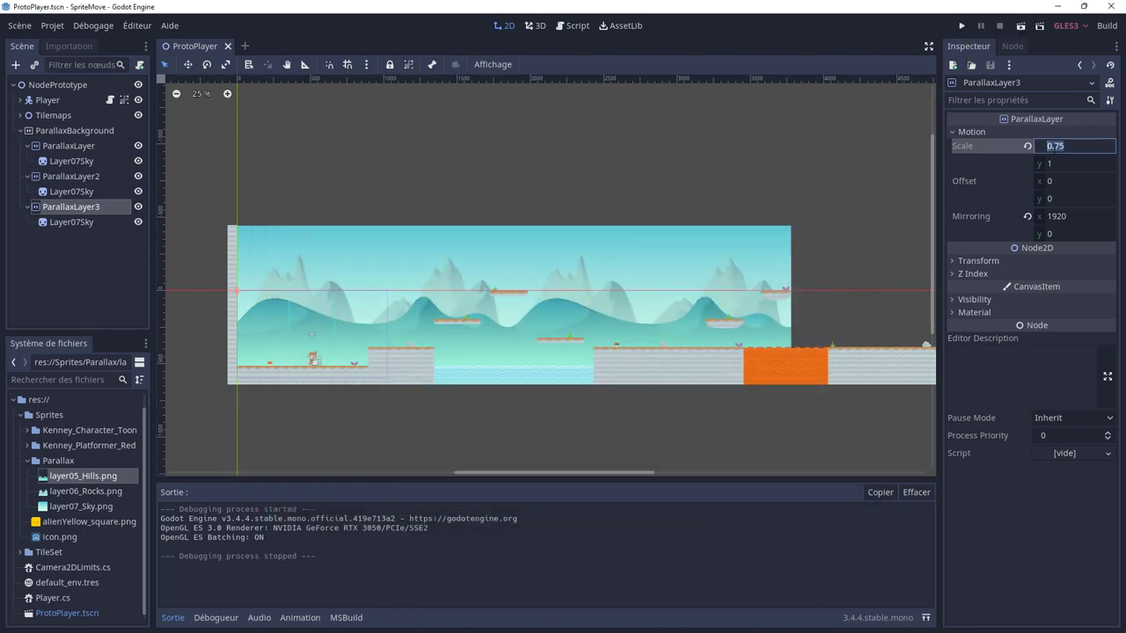
Enter a 0.25 motion scale, briefly test-run the level, and close the game.
{"action": "type", "text": "0.2"}
{"action": "left_click", "coordinate": [961, 29]}
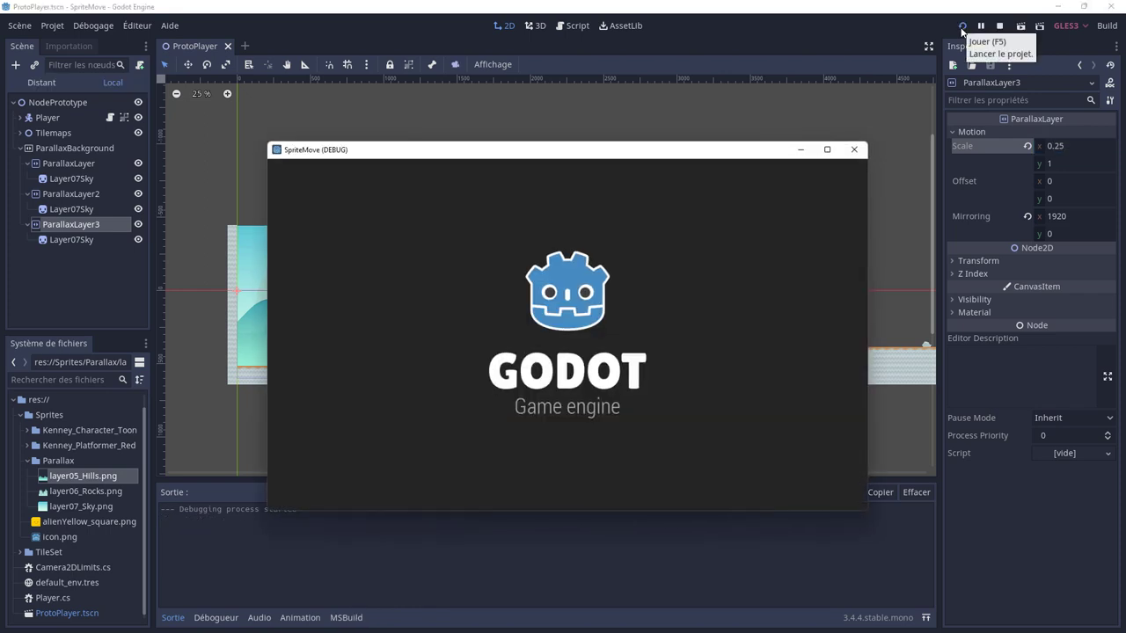
{"action": "key", "text": "Right"}
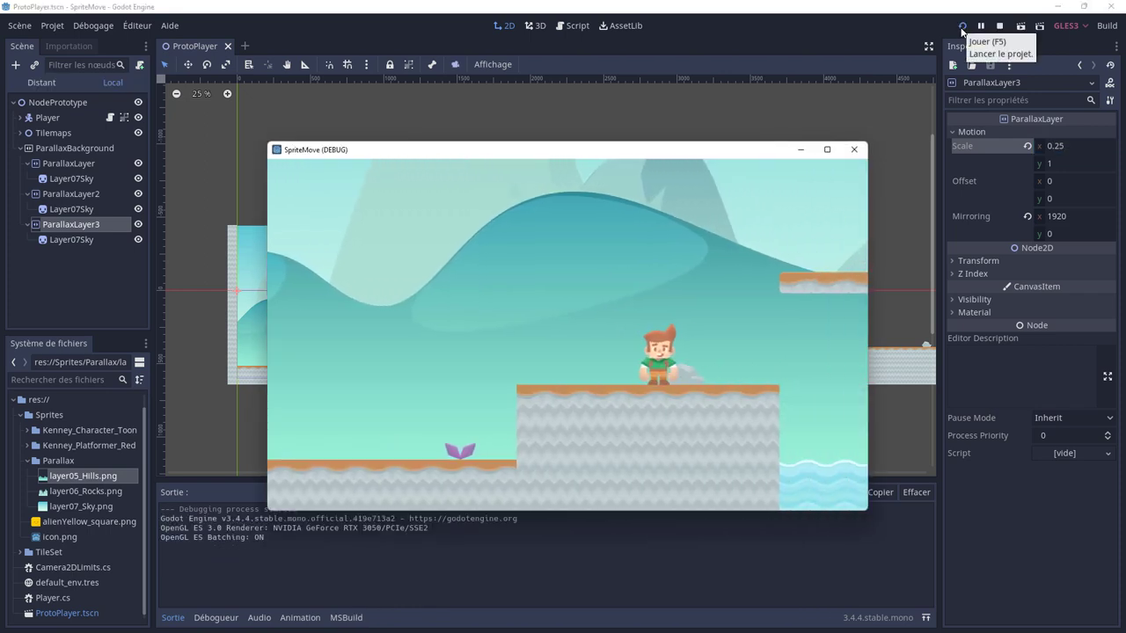
{"action": "left_click", "coordinate": [853, 149]}
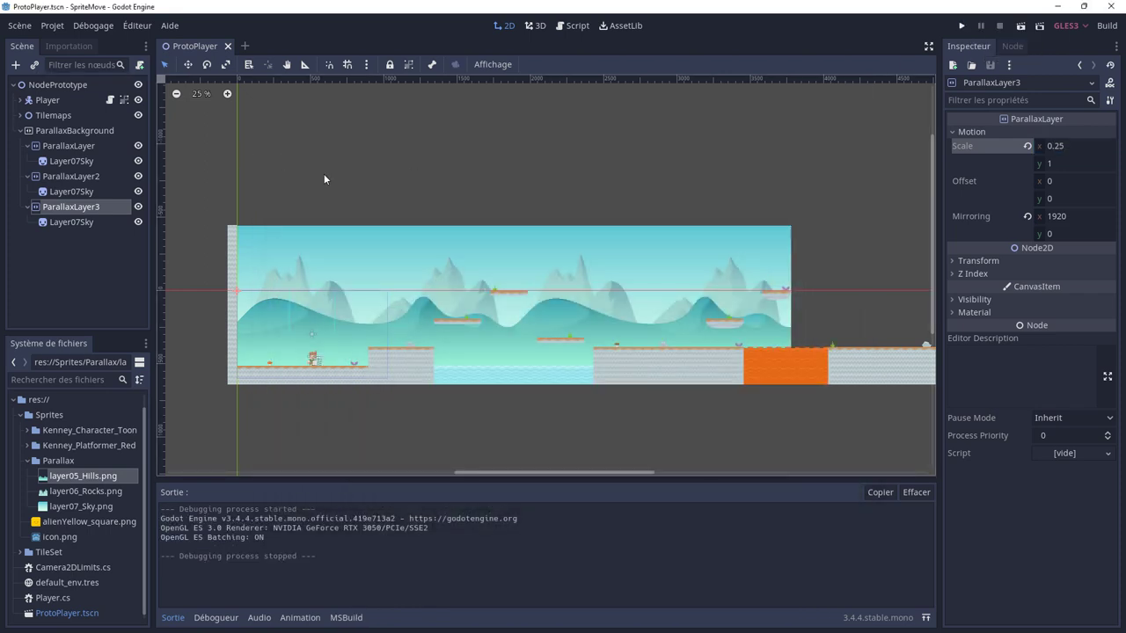
Set ParallaxLayer3's Motion Scale x to 0.5 and ParallaxLayer2's to 0.25, then launch the game.
{"action": "left_click", "coordinate": [1051, 150]}
{"action": "type", "text": "0.5"}
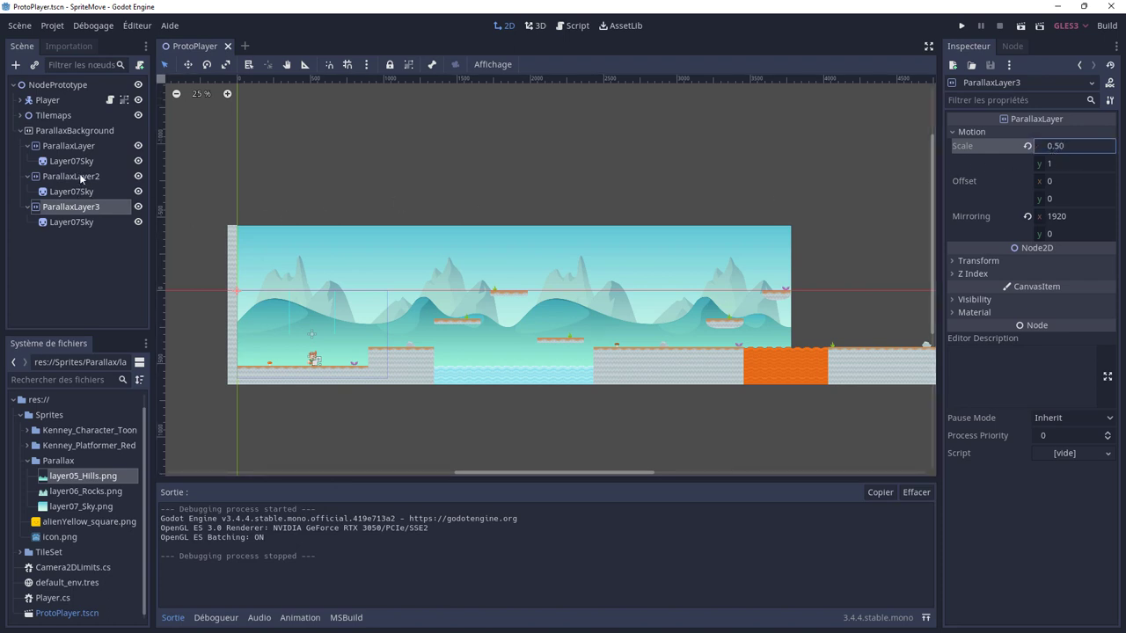
{"action": "left_click", "coordinate": [80, 177]}
{"action": "left_click", "coordinate": [1052, 145]}
{"action": "type", "text": "0"}
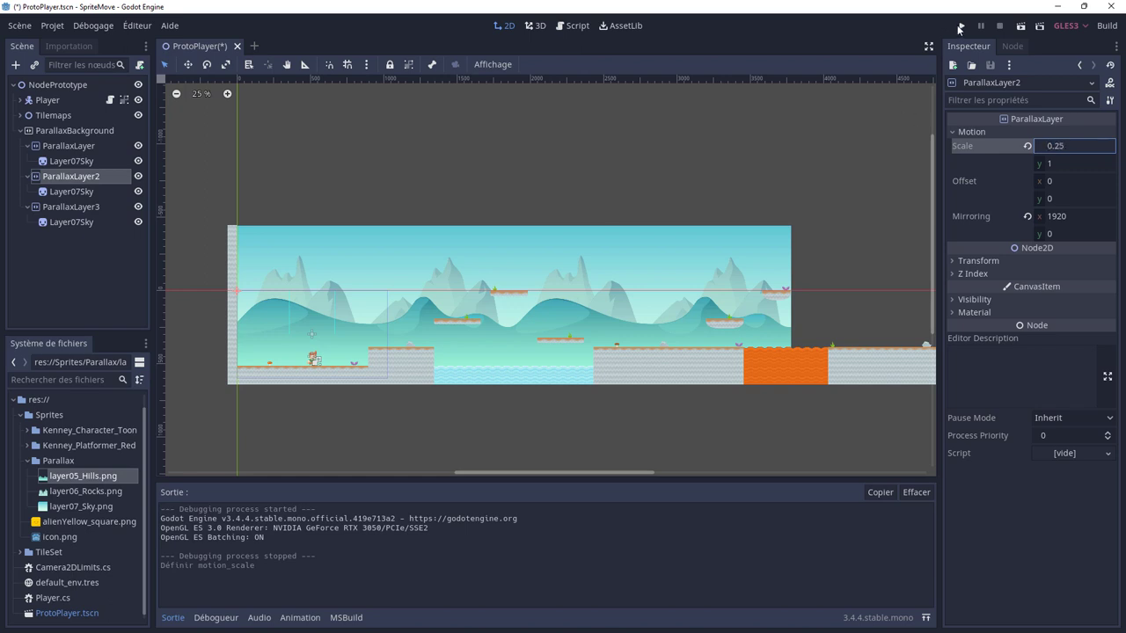
{"action": "left_click", "coordinate": [960, 27]}
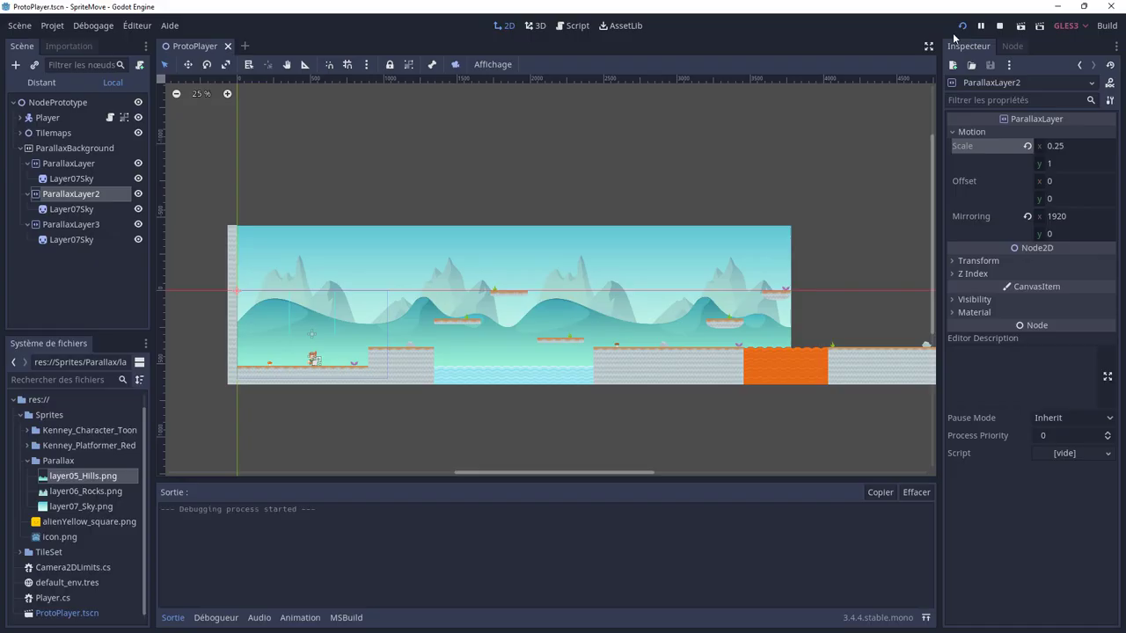
Run and jump the player right across the platforms, back left, then close the game window.
{"action": "key", "text": "Right"}
{"action": "key", "text": "space"}
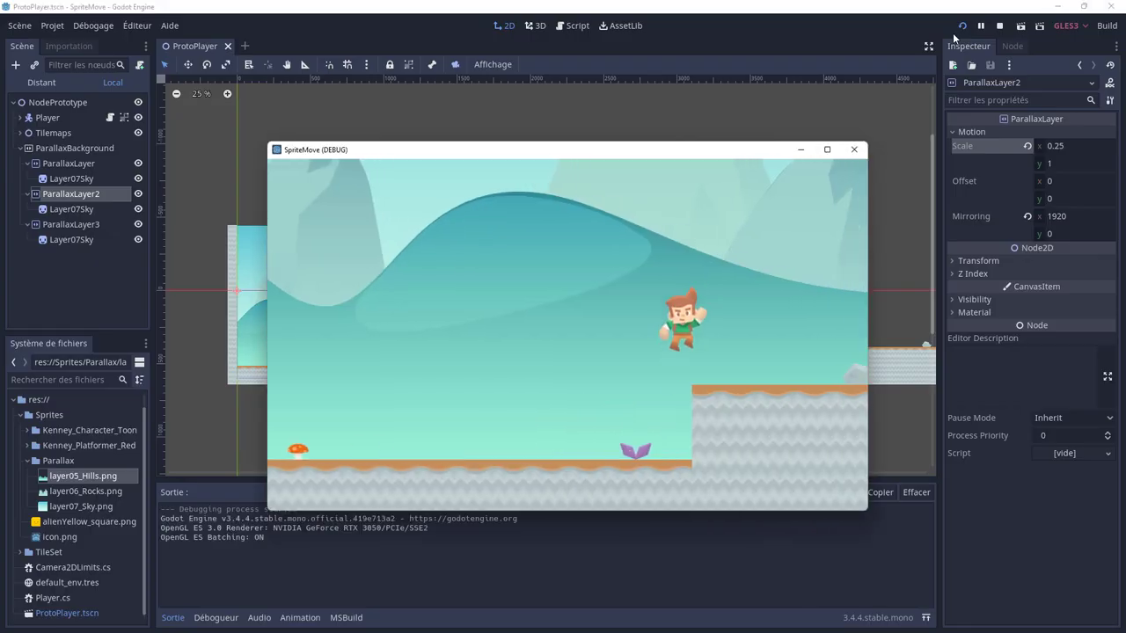
{"action": "key", "text": "space"}
{"action": "key", "text": "space"}
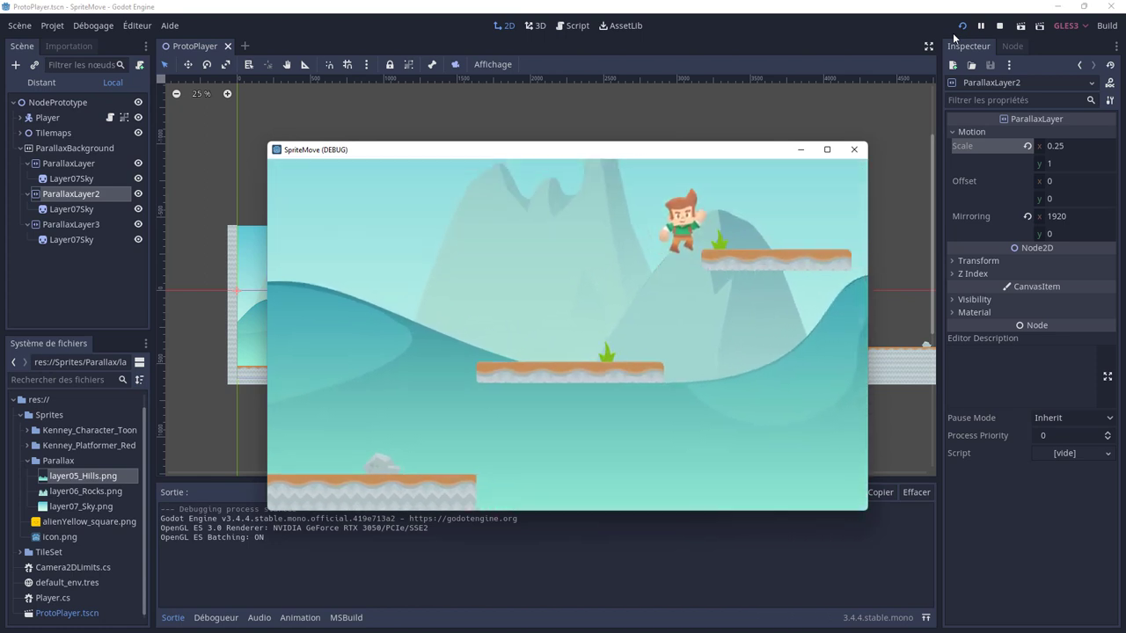
{"action": "key", "text": "space"}
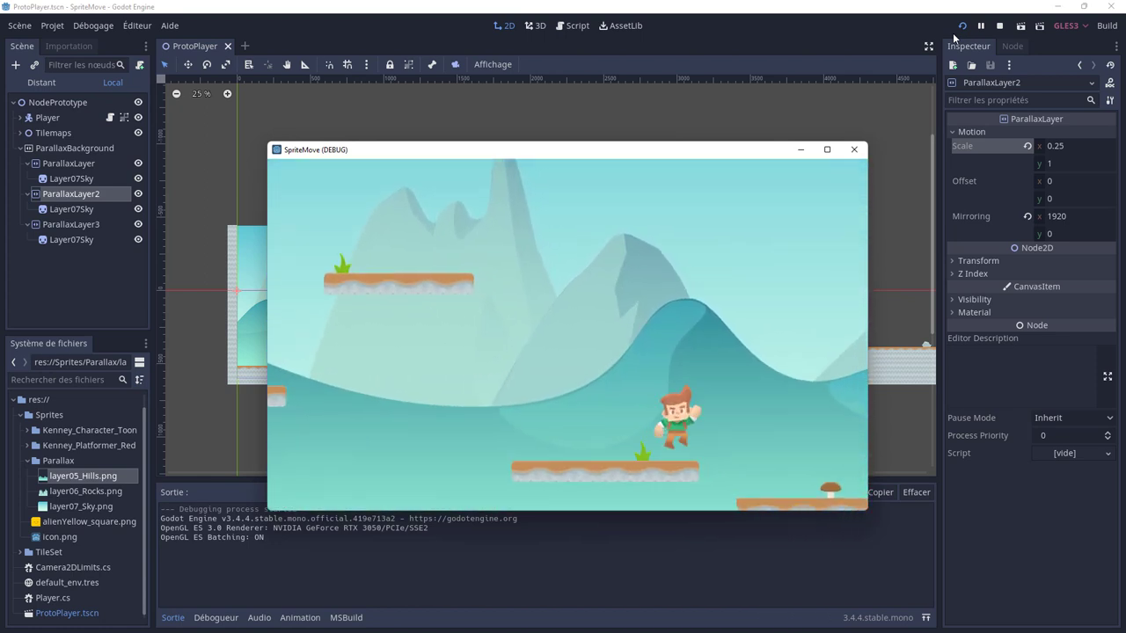
{"action": "key", "text": "space"}
{"action": "key", "text": "Right"}
{"action": "key", "text": "space"}
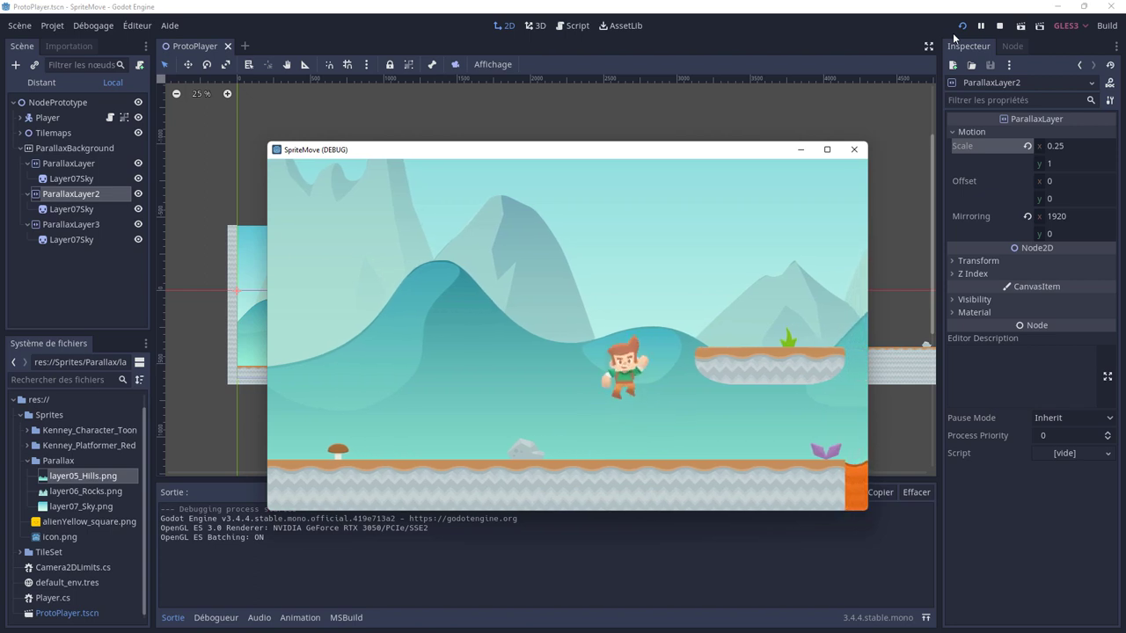
{"action": "key", "text": "space"}
{"action": "key", "text": "Right"}
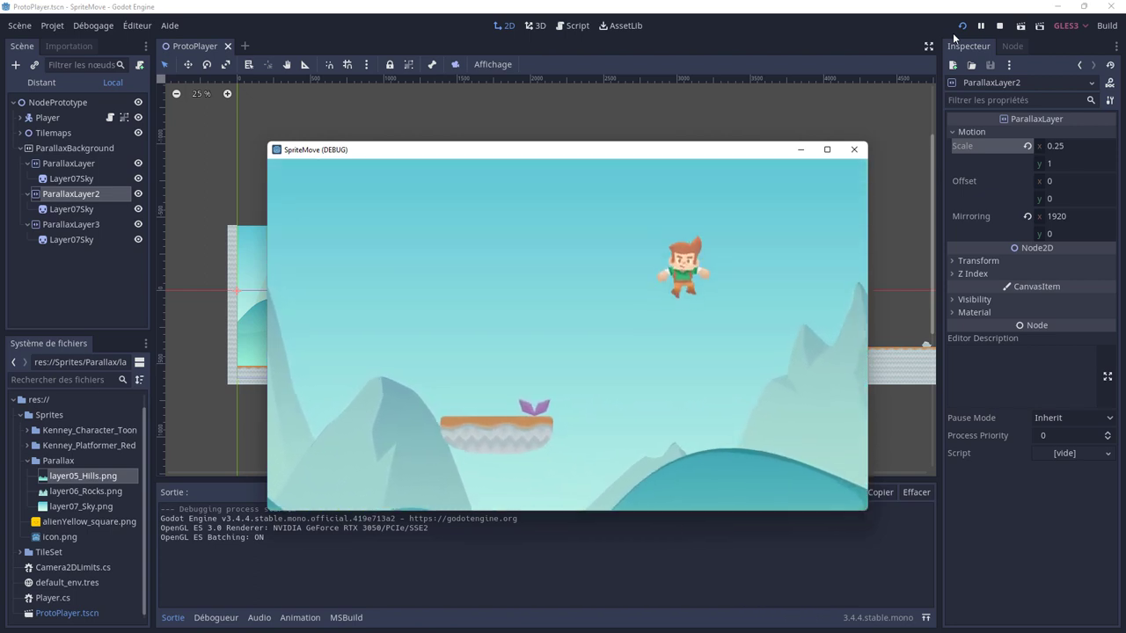
{"action": "key", "text": "Left"}
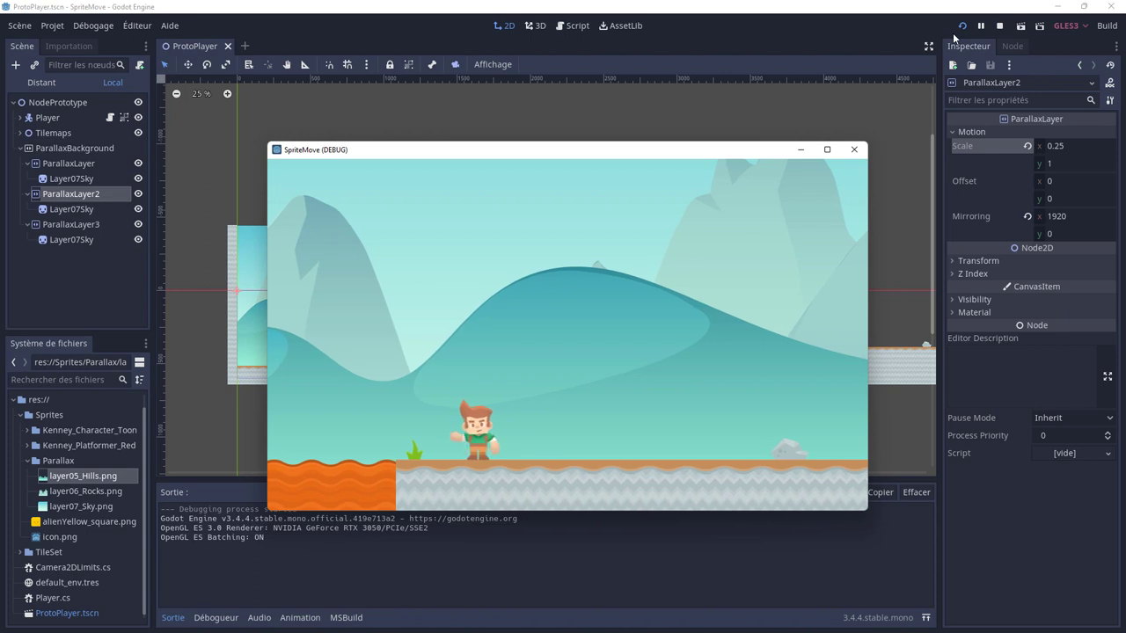
{"action": "key", "text": "space"}
{"action": "key", "text": "Left"}
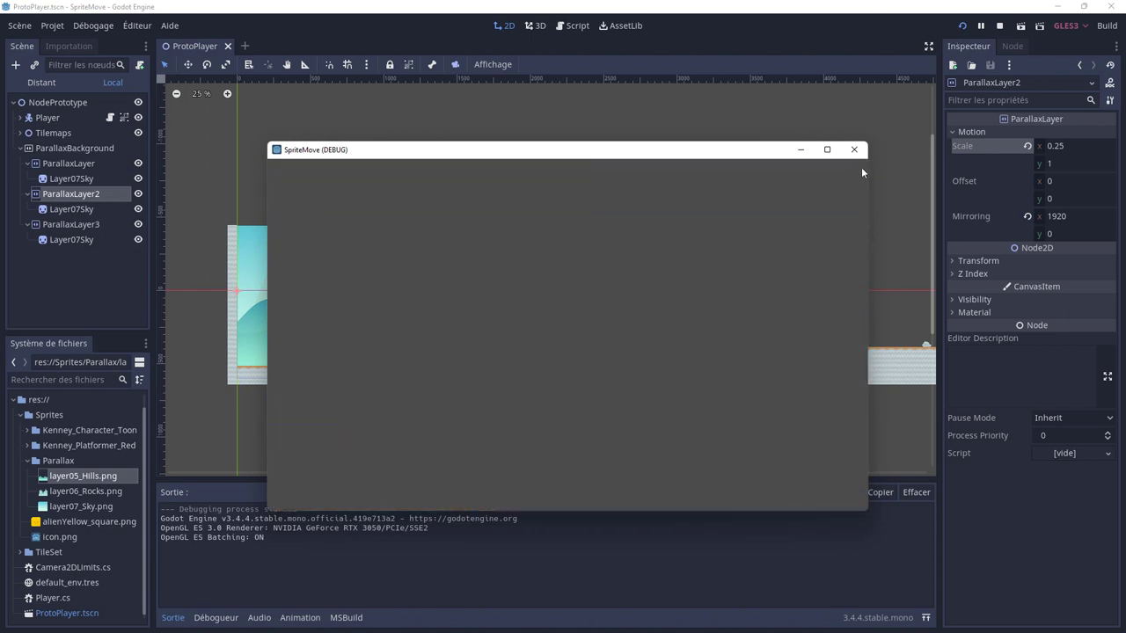
{"action": "left_click", "coordinate": [854, 150]}
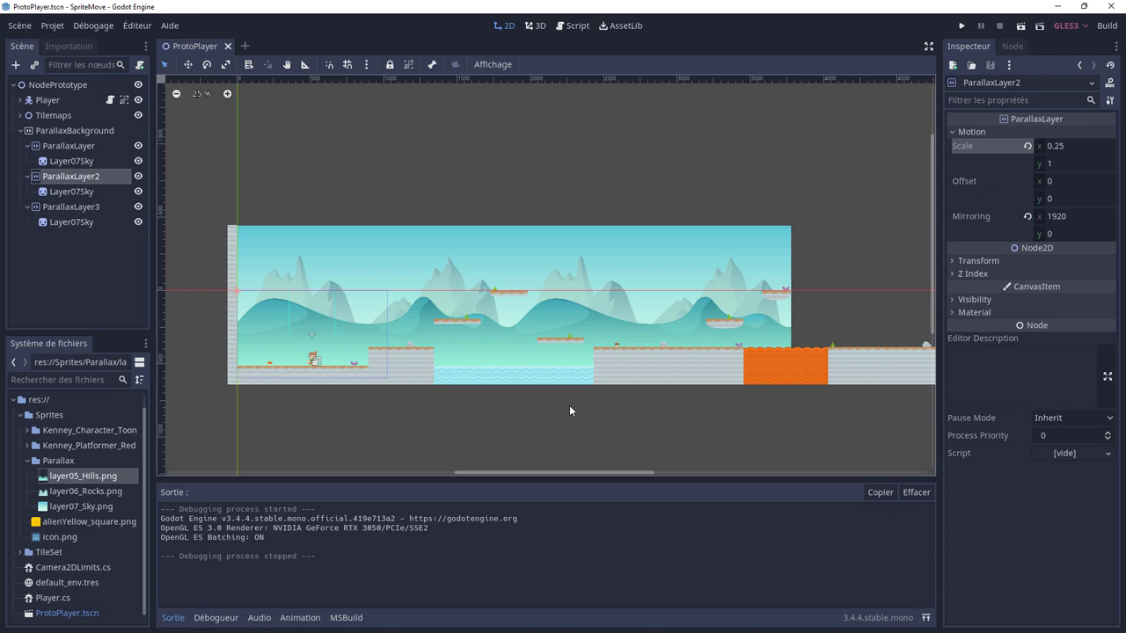
{"action": "scroll", "coordinate": [569, 405], "scroll_direction": "down", "scroll_amount": 1}
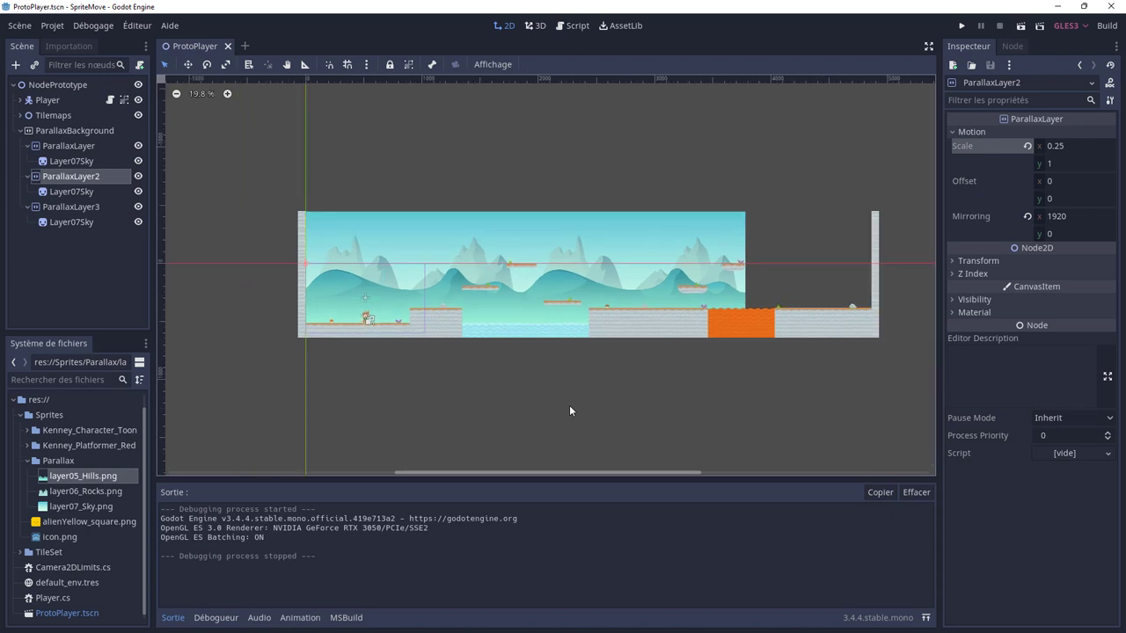
{"action": "scroll", "coordinate": [556, 401], "scroll_direction": "up", "scroll_amount": 1}
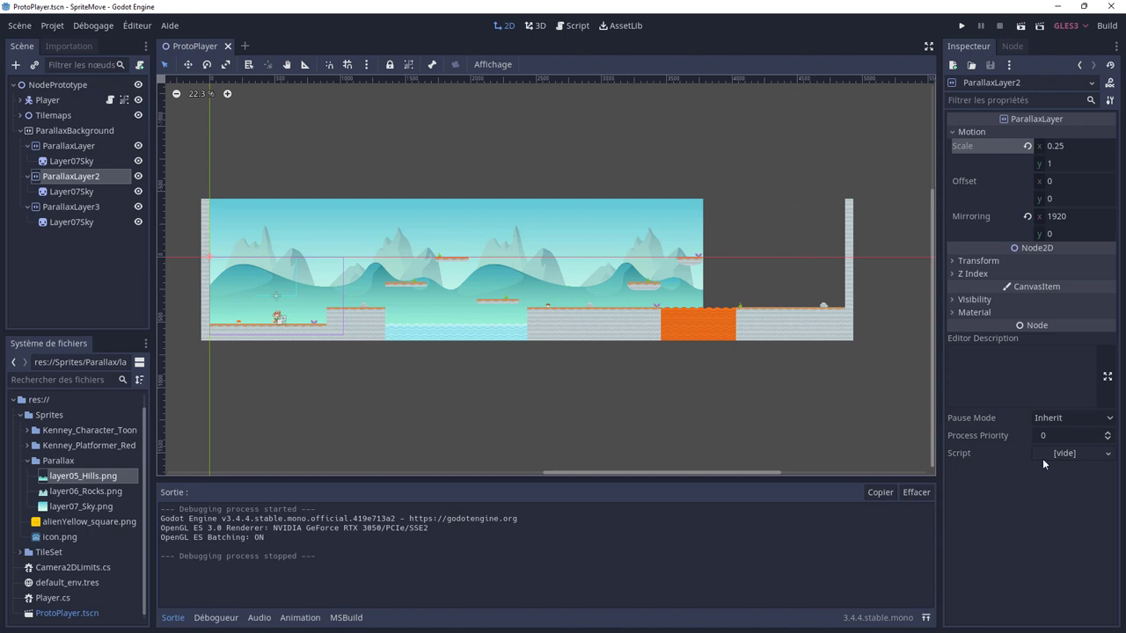
Try a vertical Mirroring of 1000 on ParallaxLayer2, then reset it to 0.
{"action": "left_click", "coordinate": [1062, 234]}
{"action": "type", "text": "1000"}
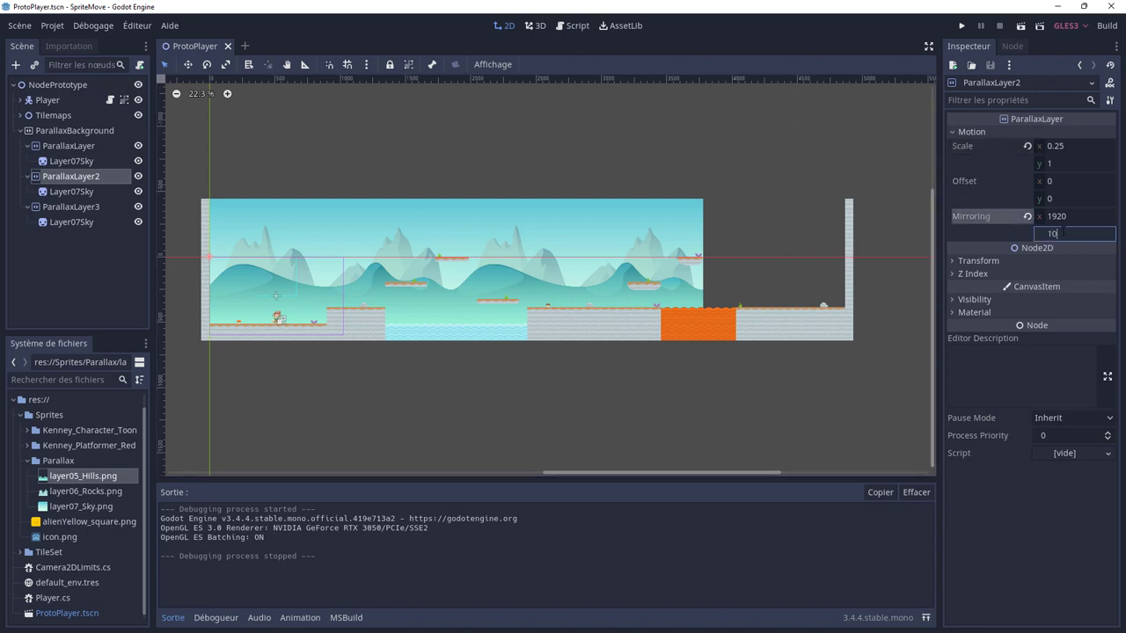
{"action": "key", "text": "Return"}
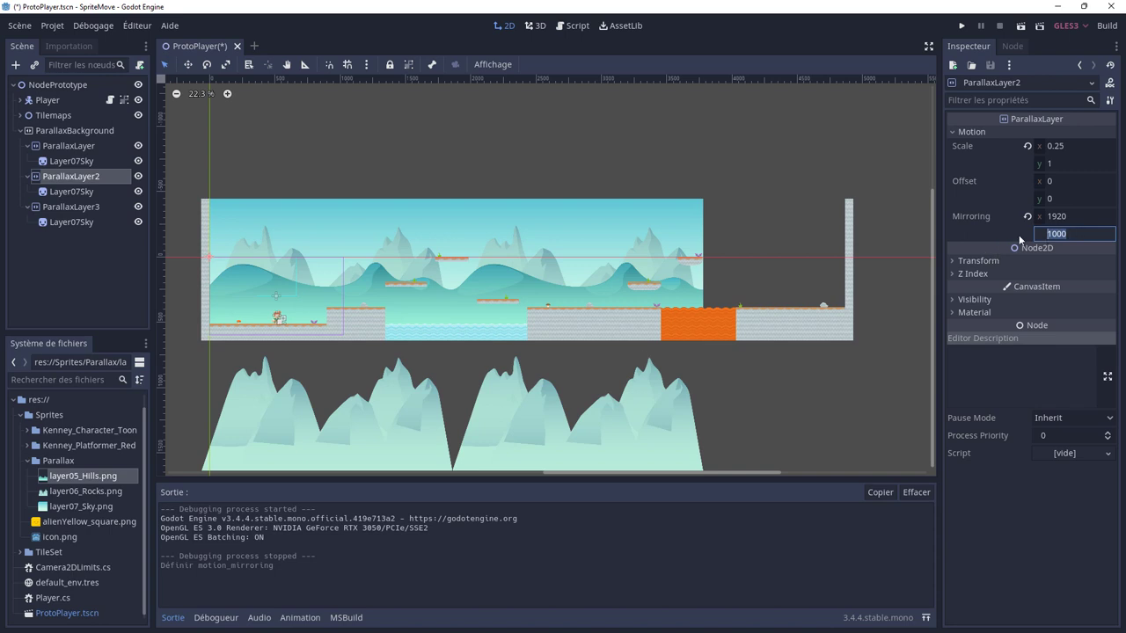
{"action": "type", "text": "0"}
Set the sky ParallaxLayer's Mirroring y to 1000, after first trying 1200.
{"action": "left_click", "coordinate": [66, 150]}
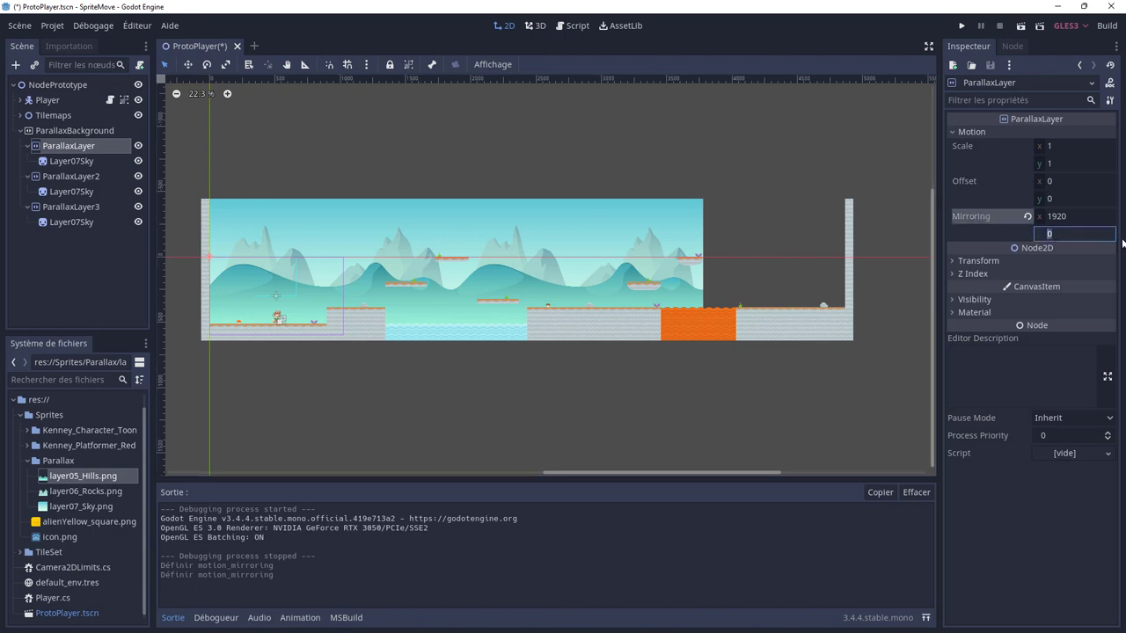
{"action": "type", "text": "1200"}
{"action": "key", "text": "Return"}
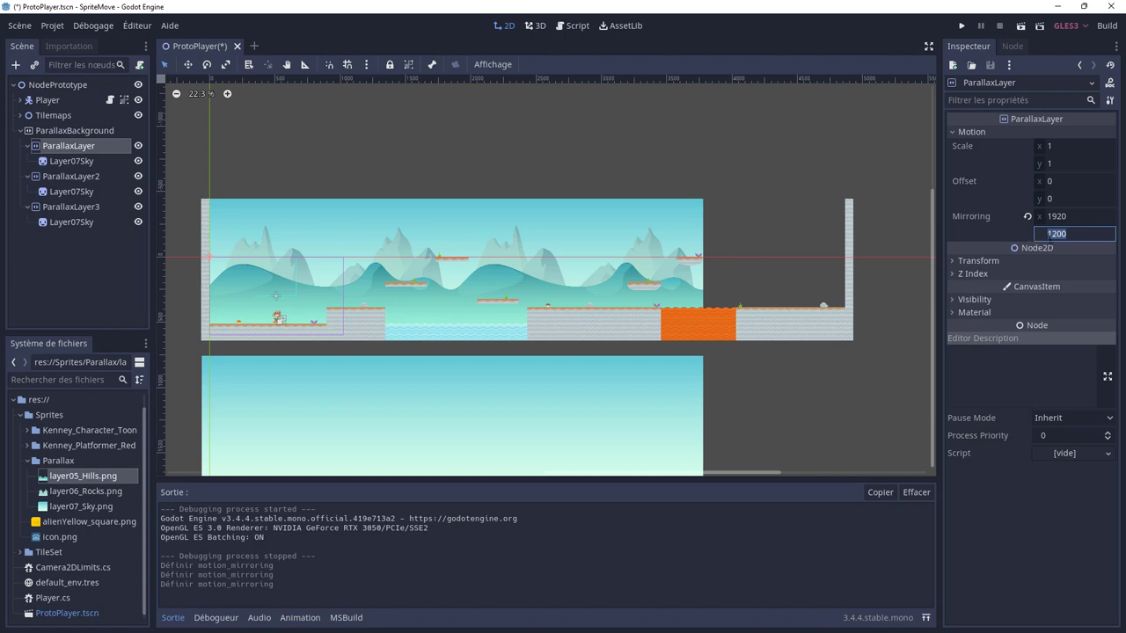
{"action": "type", "text": "1000"}
{"action": "key", "text": "Return"}
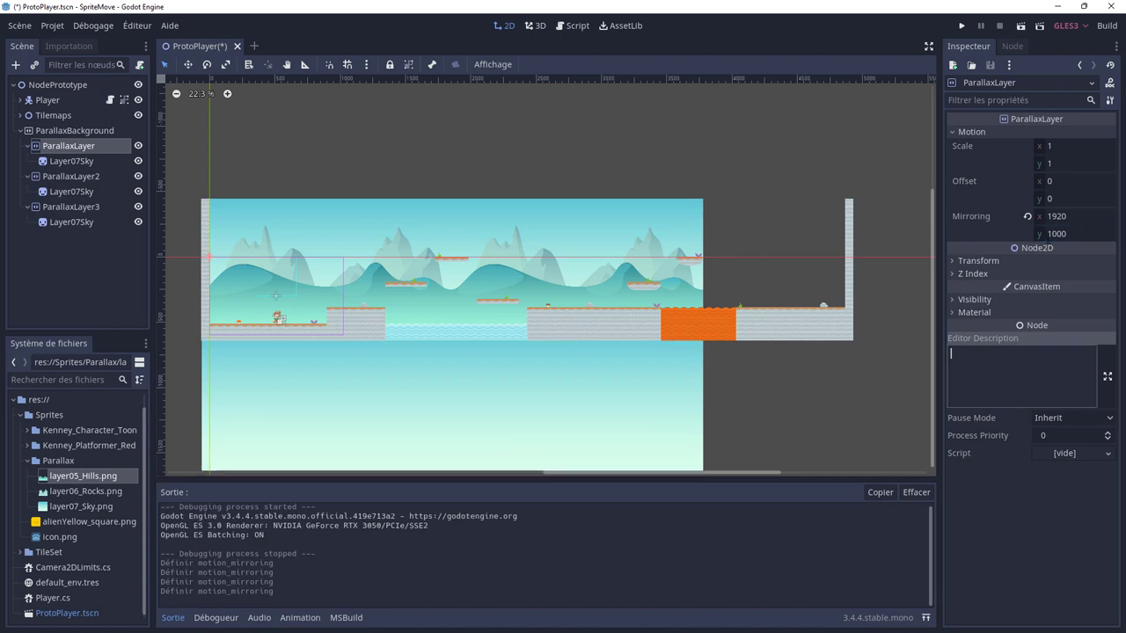
{"action": "scroll", "coordinate": [613, 314], "scroll_direction": "down", "scroll_amount": 1}
{"action": "scroll", "coordinate": [563, 344], "scroll_direction": "up", "scroll_amount": 1}
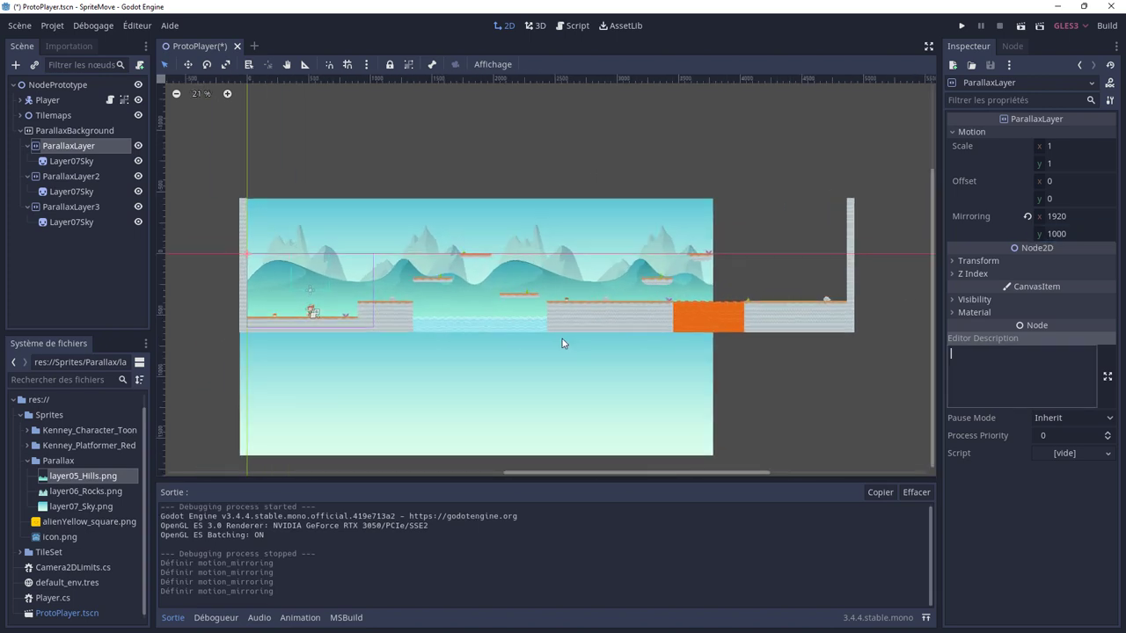
Launch the game, move the player right to view the mirrored sky, then close it.
{"action": "left_click", "coordinate": [959, 27]}
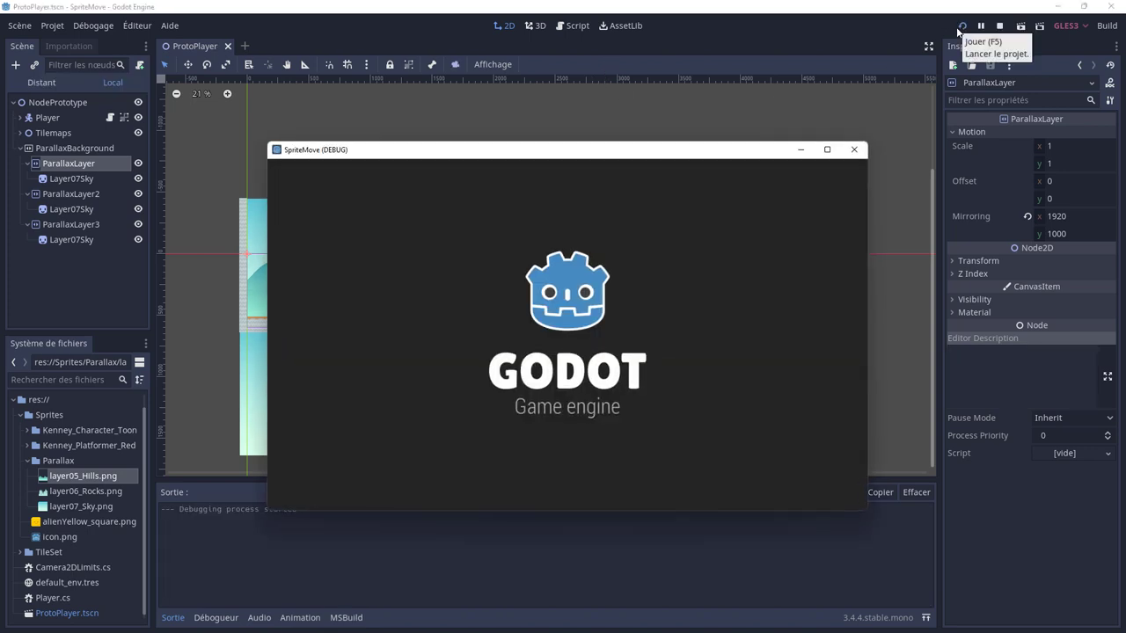
{"action": "key", "text": "Right"}
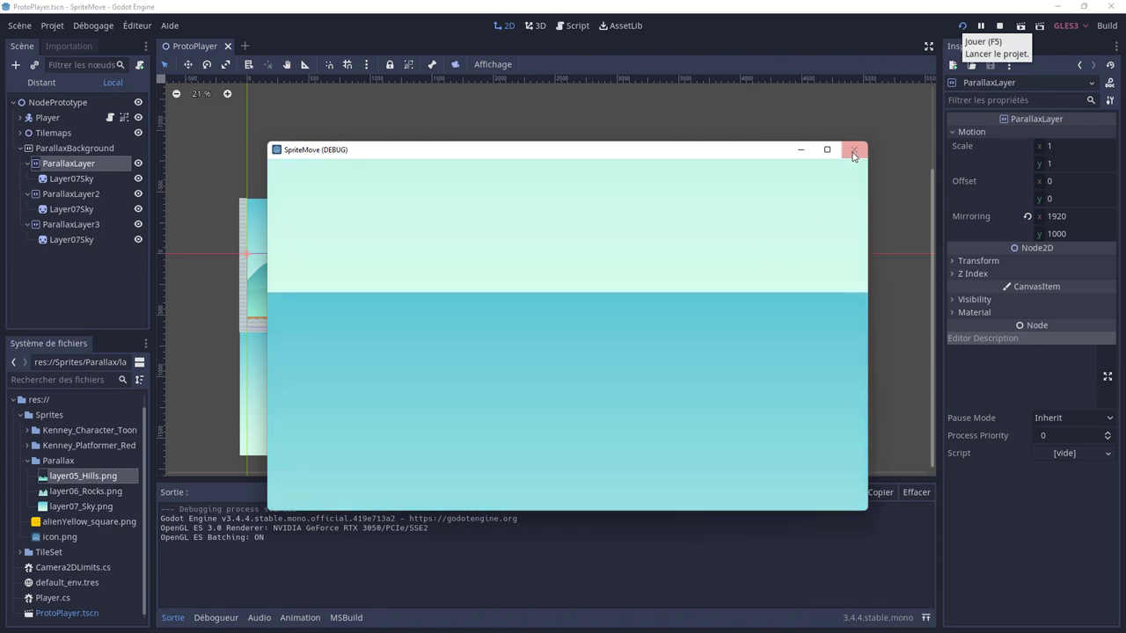
{"action": "left_click", "coordinate": [853, 150]}
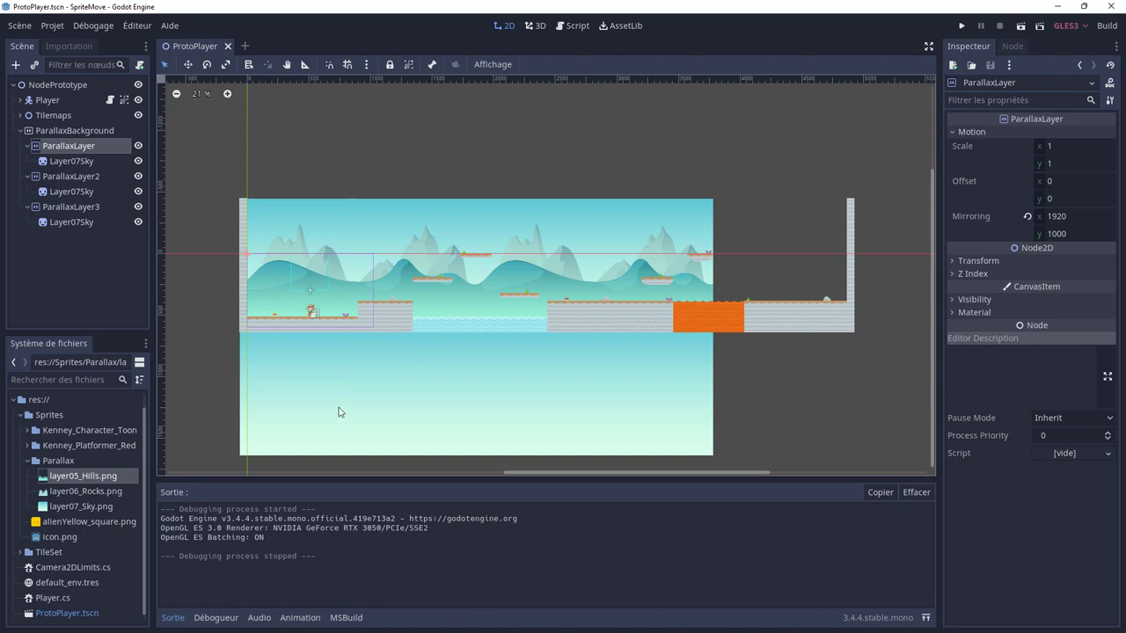
Set the first ParallaxLayer's Mirroring y to 0 to remove the duplicate sky.
{"action": "left_click", "coordinate": [1060, 234]}
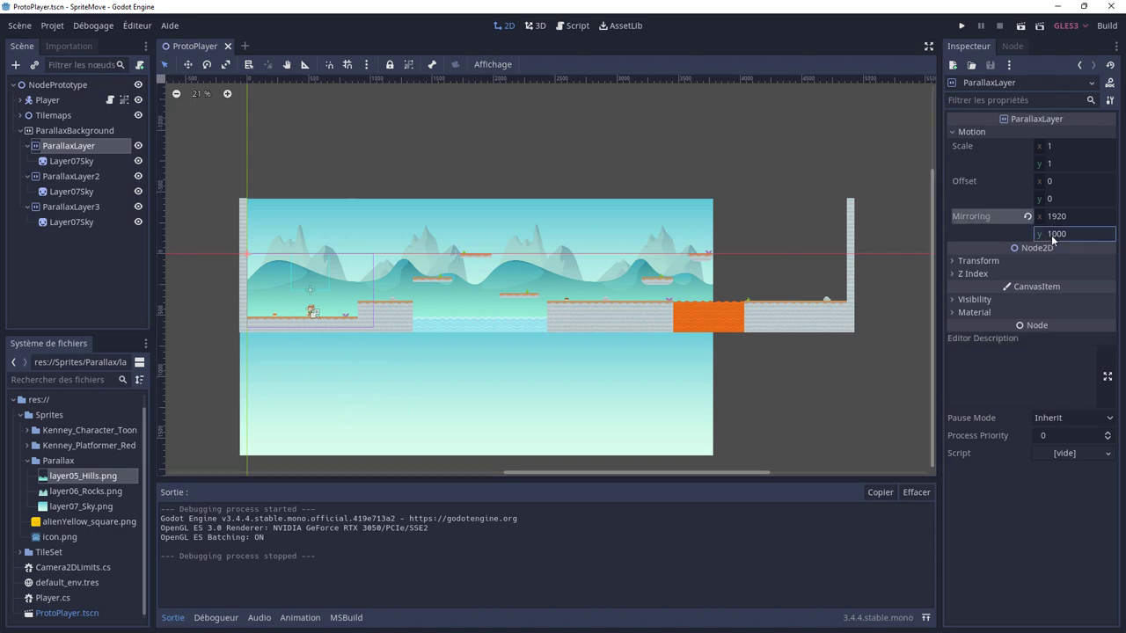
{"action": "type", "text": "0"}
{"action": "key", "text": "Return"}
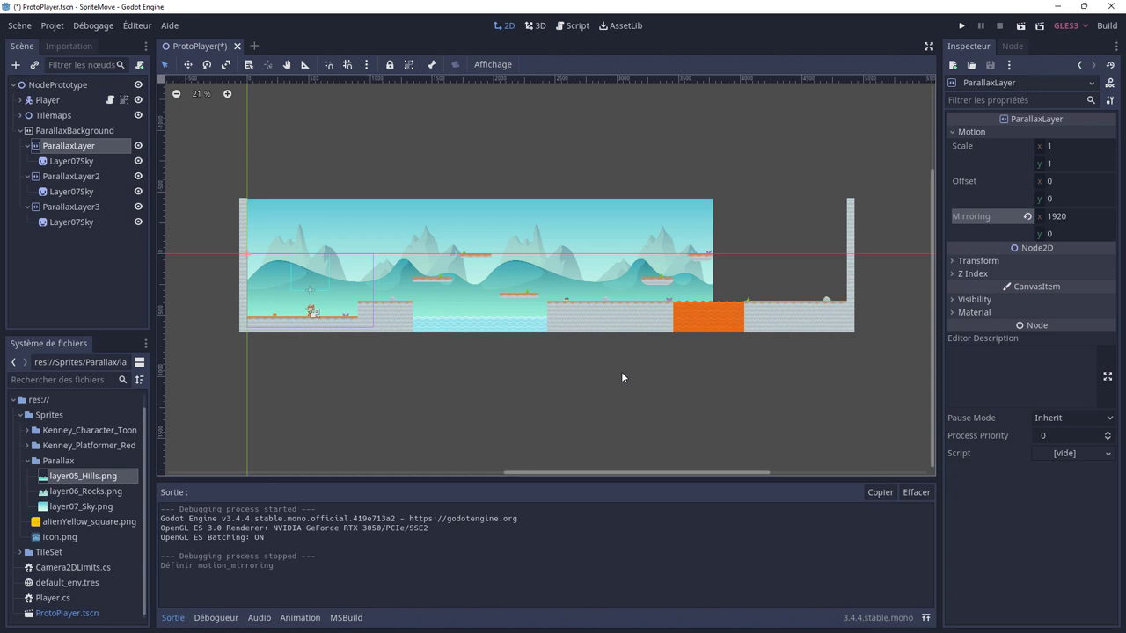
{"action": "scroll", "coordinate": [621, 371], "scroll_direction": "up", "scroll_amount": 1}
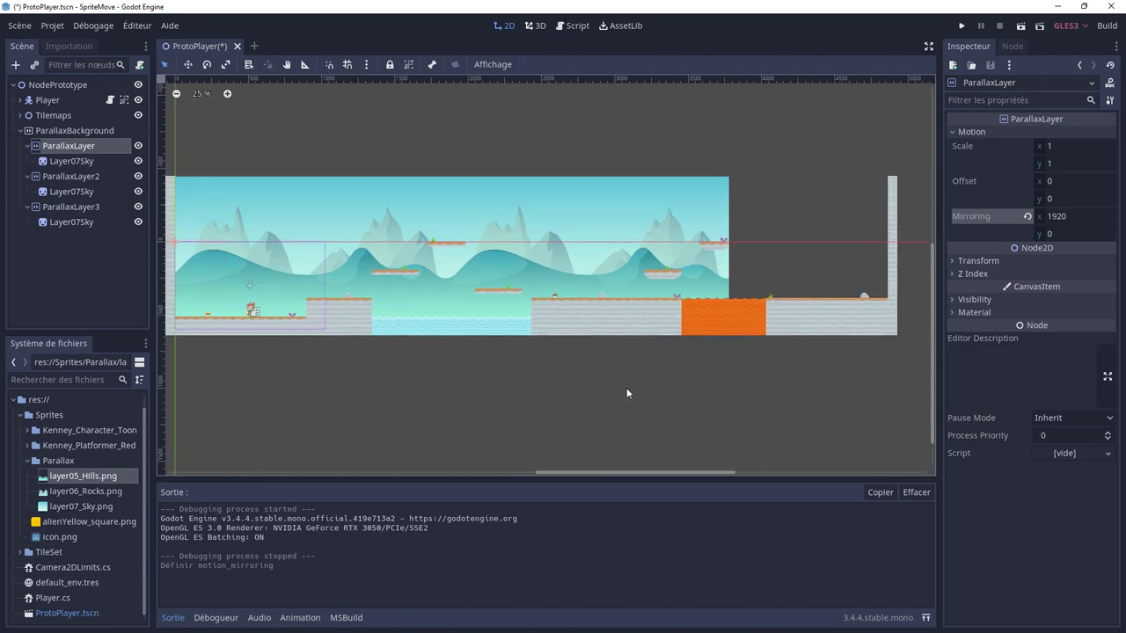
{"action": "scroll", "coordinate": [644, 389], "scroll_direction": "down", "scroll_amount": 1}
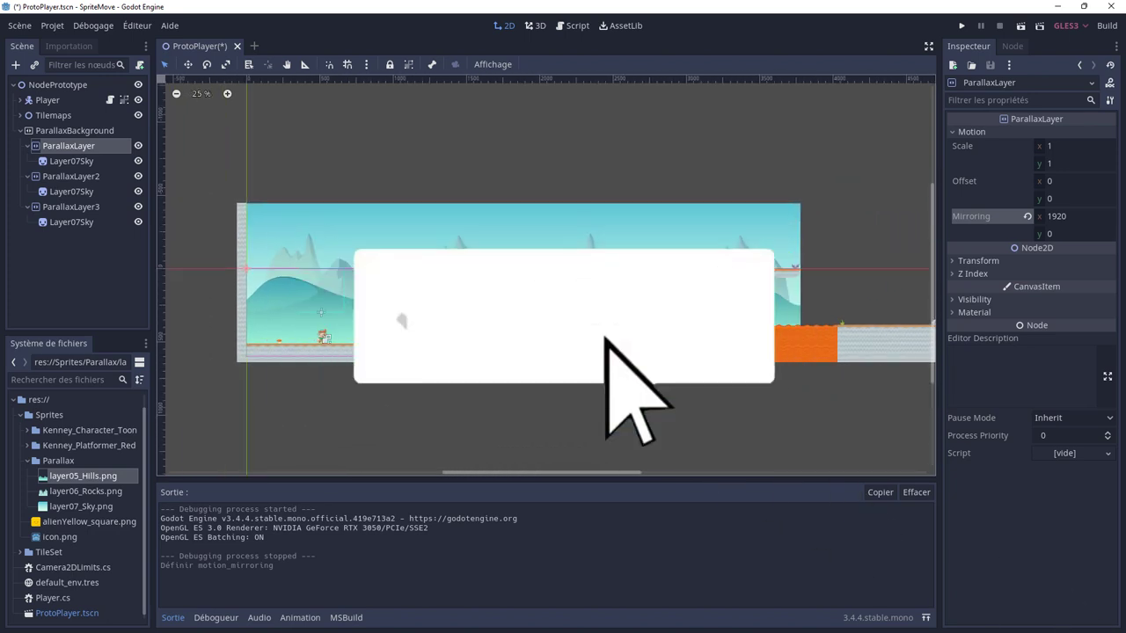